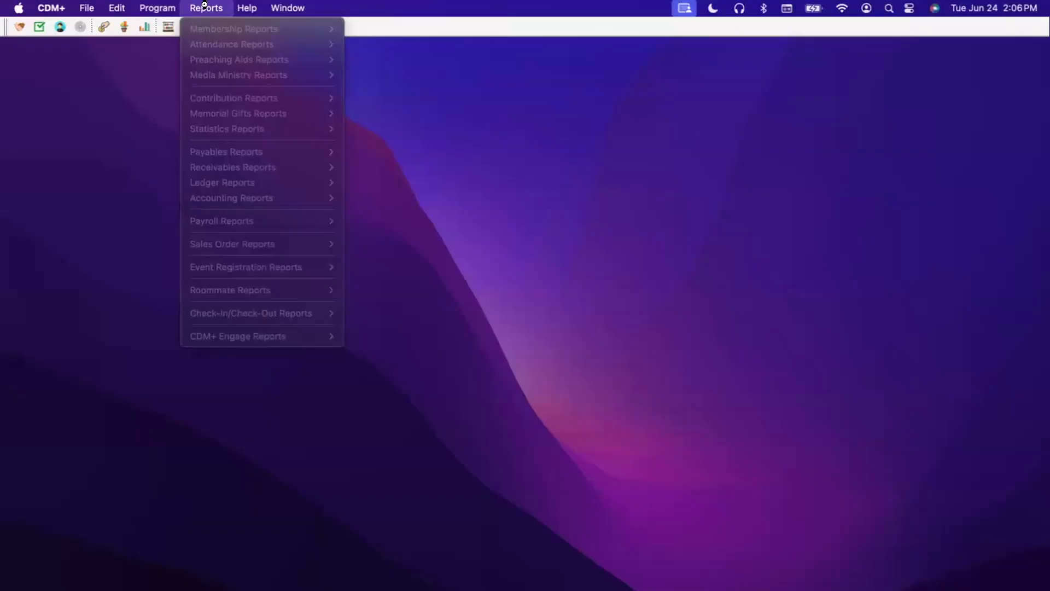
Step: Look through the report categories, including the membership, attendance and event registration listings and exports
{"action": "left_click", "coordinate": [206, 7]}
{"action": "left_click", "coordinate": [200, 7]}
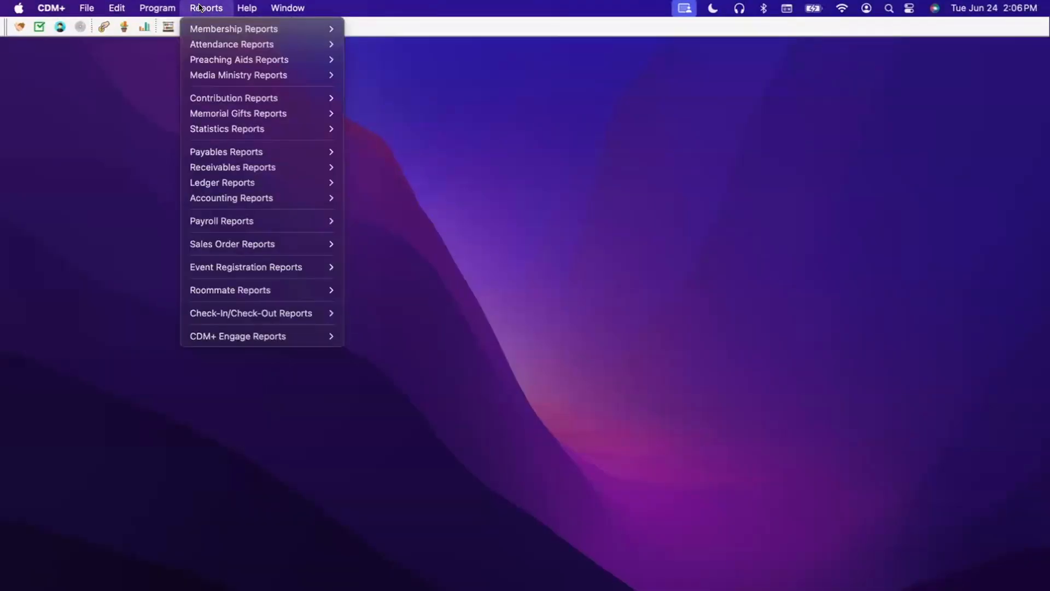
{"action": "mouse_move", "coordinate": [294, 27]}
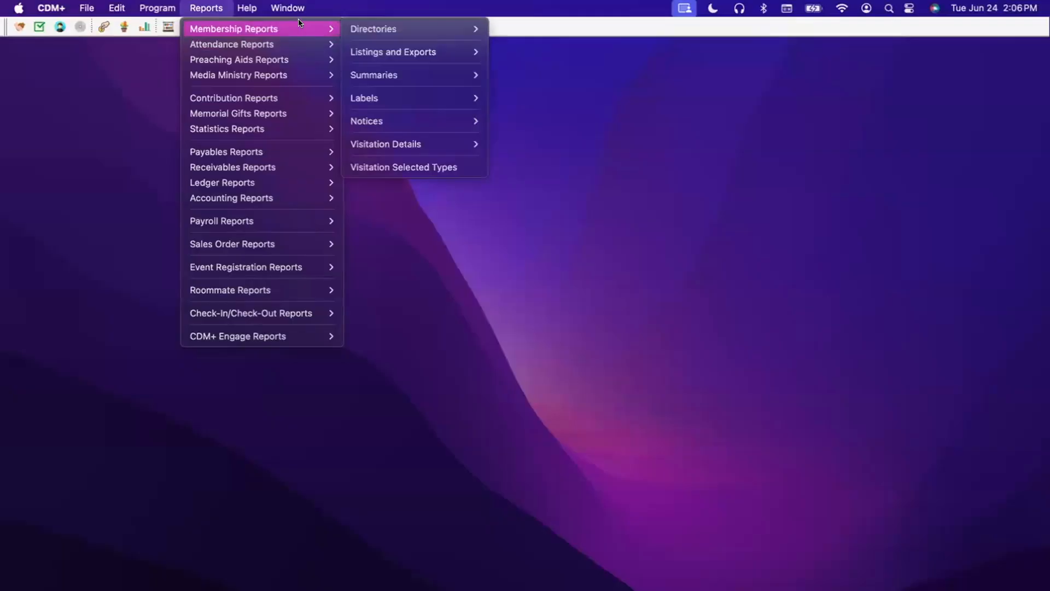
{"action": "mouse_move", "coordinate": [401, 53]}
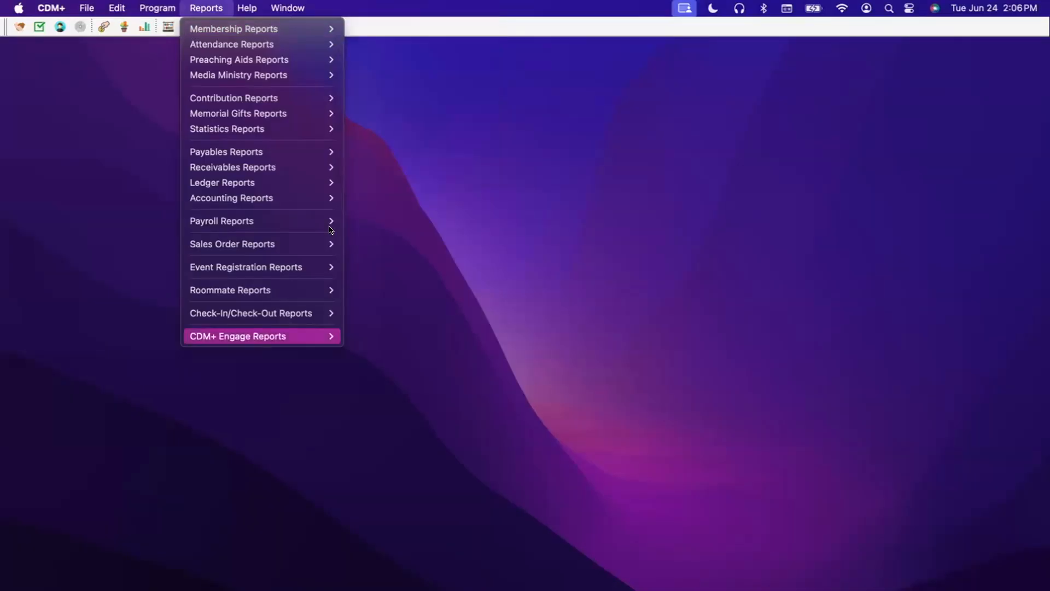
{"action": "mouse_move", "coordinate": [299, 267]}
{"action": "mouse_move", "coordinate": [383, 268]}
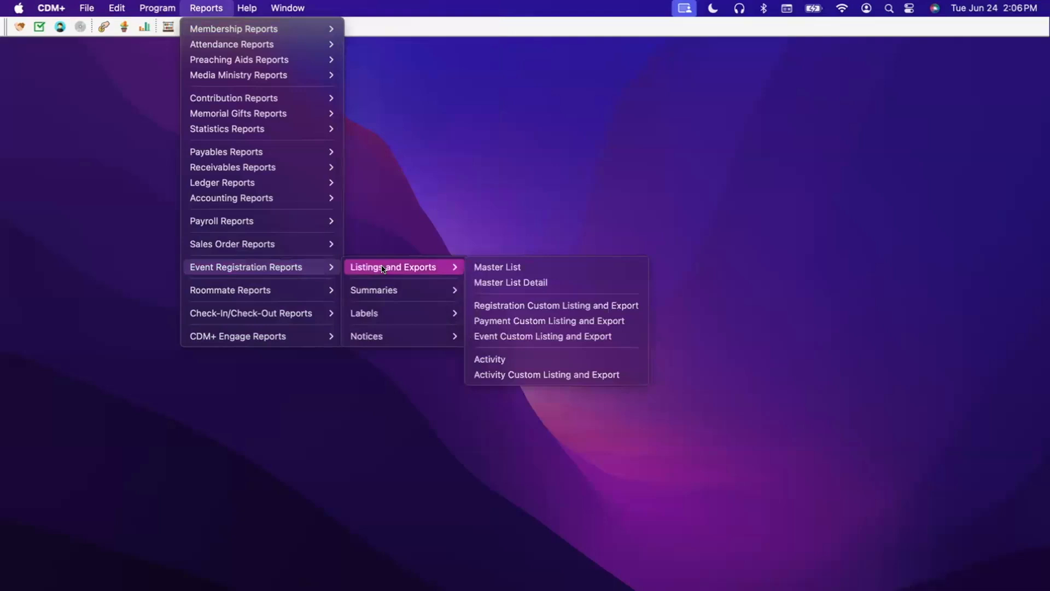
{"action": "left_click", "coordinate": [497, 322]}
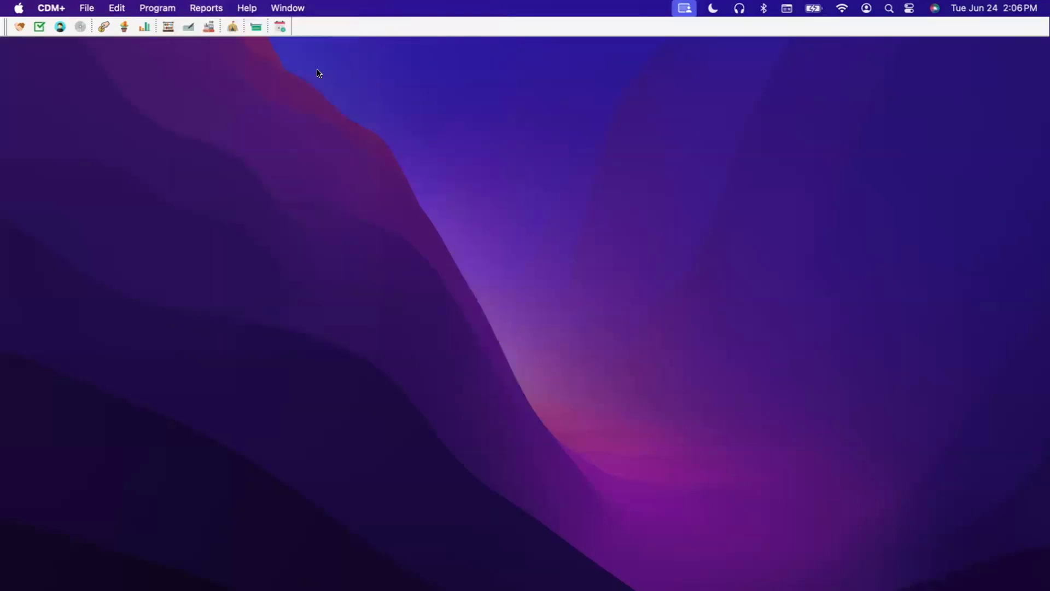
{"action": "left_click", "coordinate": [207, 10]}
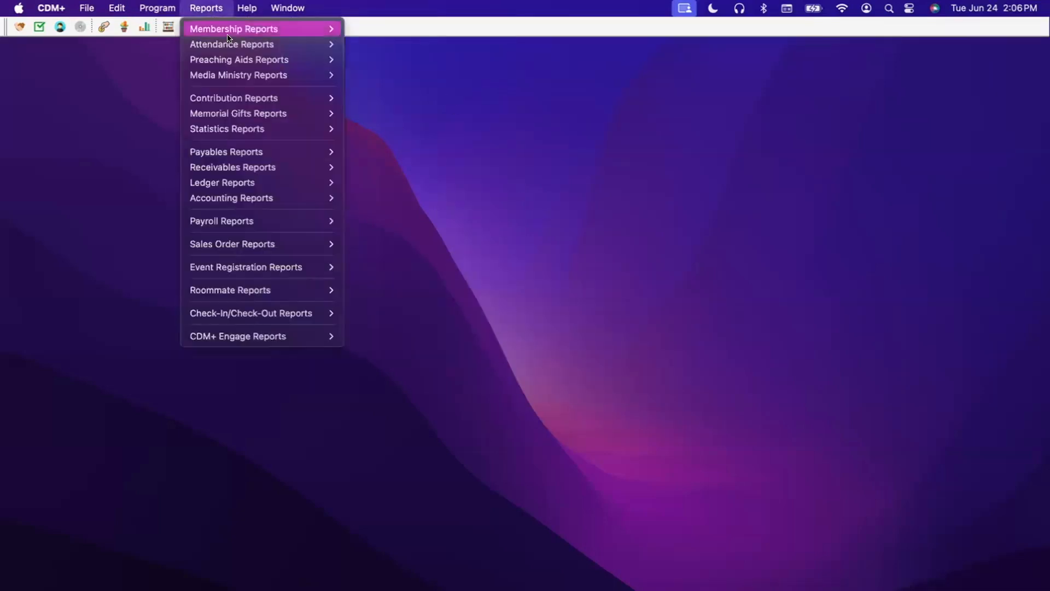
{"action": "mouse_move", "coordinate": [249, 43]}
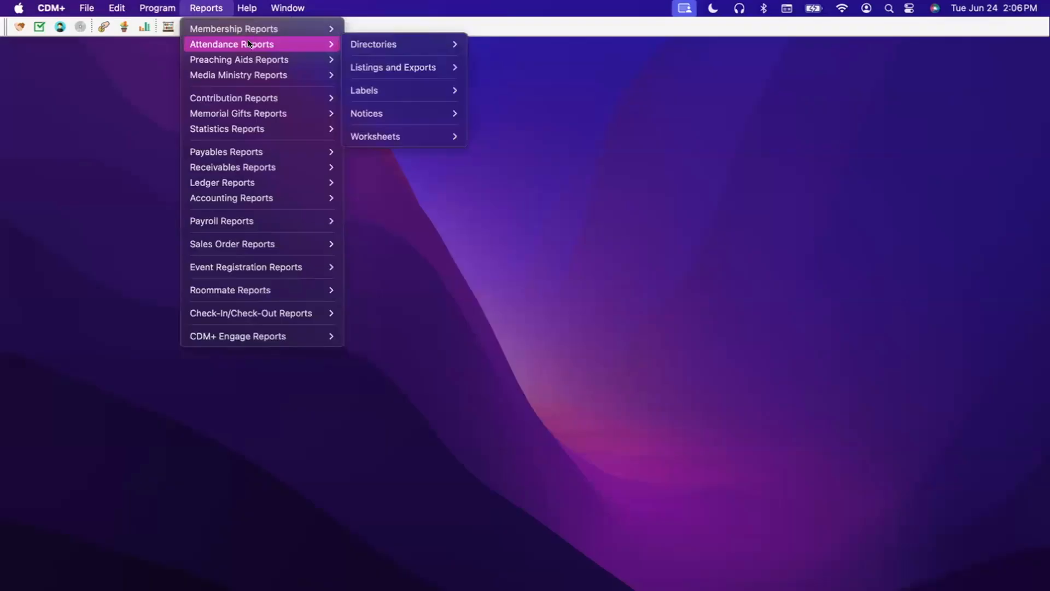
{"action": "mouse_move", "coordinate": [244, 96]}
{"action": "key", "text": "Escape"}
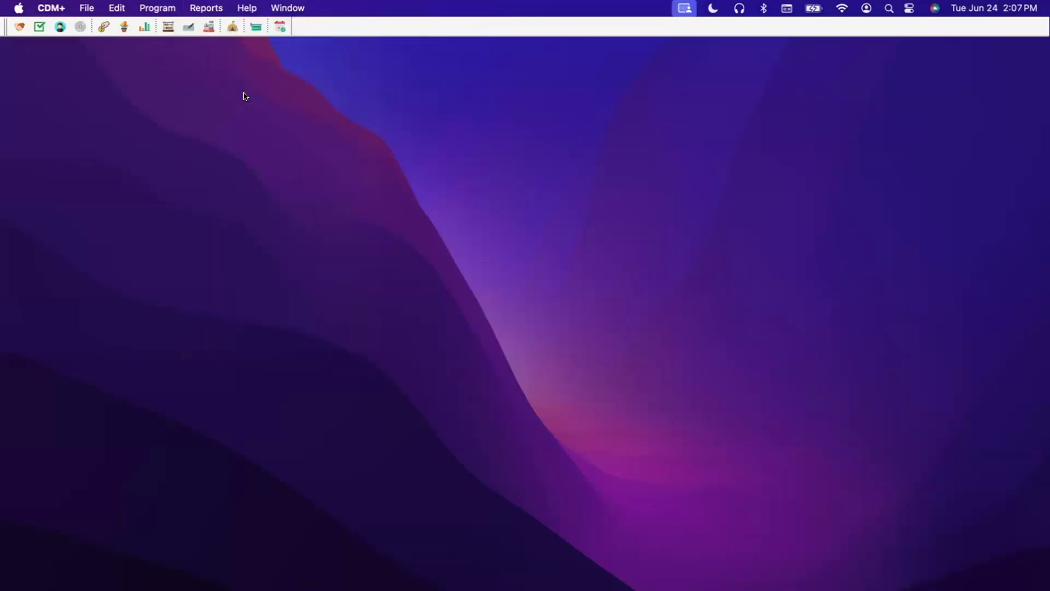
Step: Open the Contribution Custom Listing and Export report from the contribution listings and exports
{"action": "left_click", "coordinate": [209, 7]}
{"action": "mouse_move", "coordinate": [265, 99]}
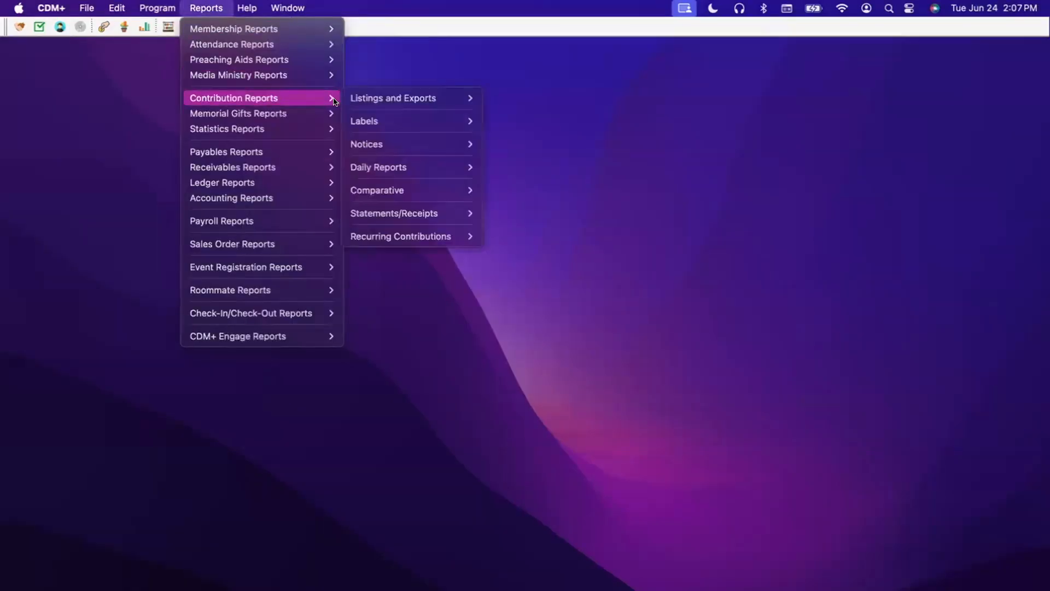
{"action": "mouse_move", "coordinate": [394, 98]}
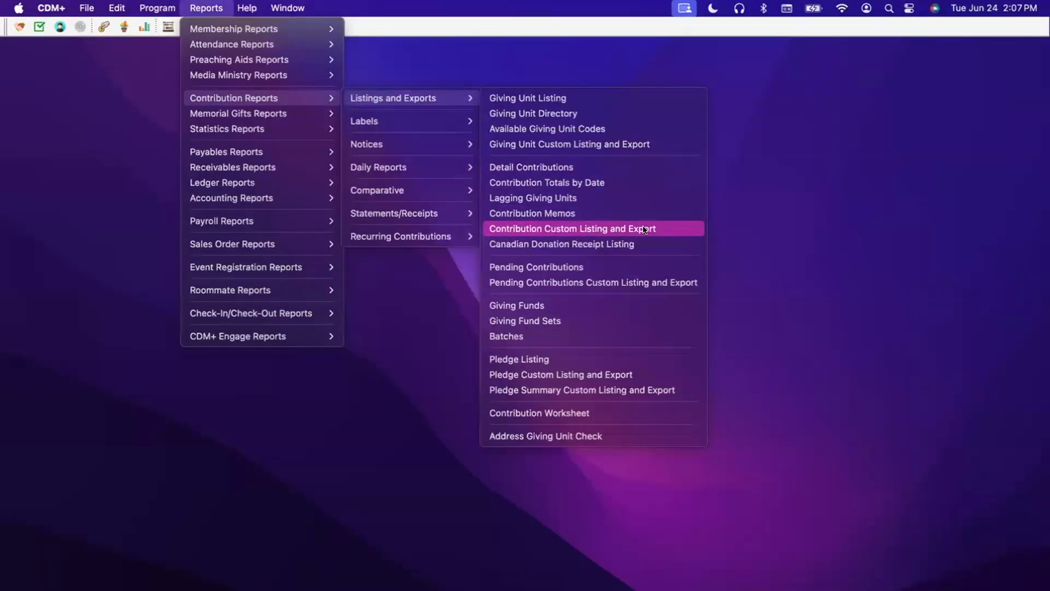
{"action": "left_click", "coordinate": [676, 230]}
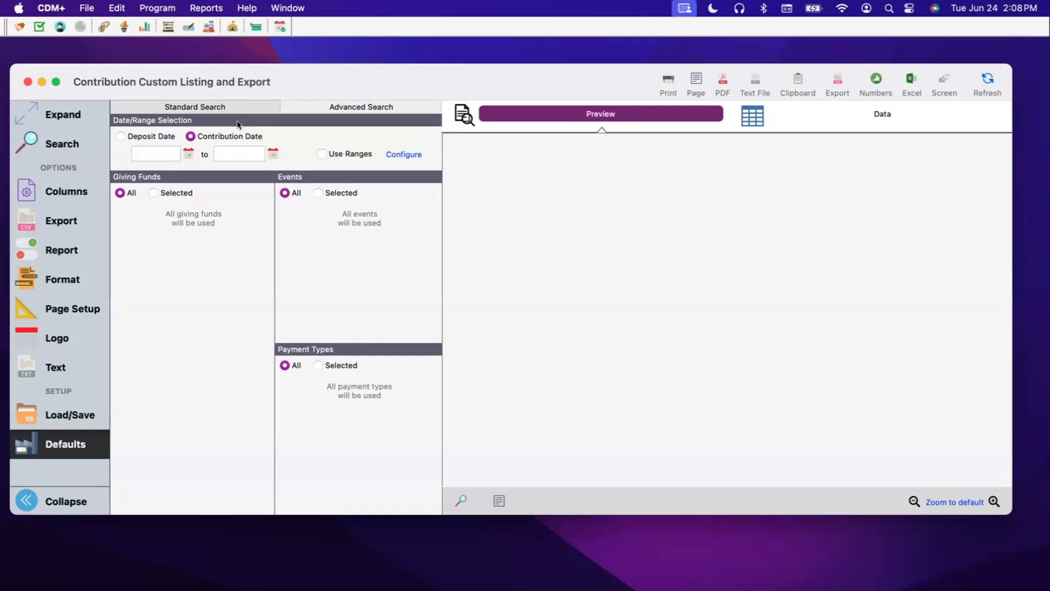
Step: Set the start of the contribution date range in the search criteria to Sep 1 2024
{"action": "left_click", "coordinate": [48, 143]}
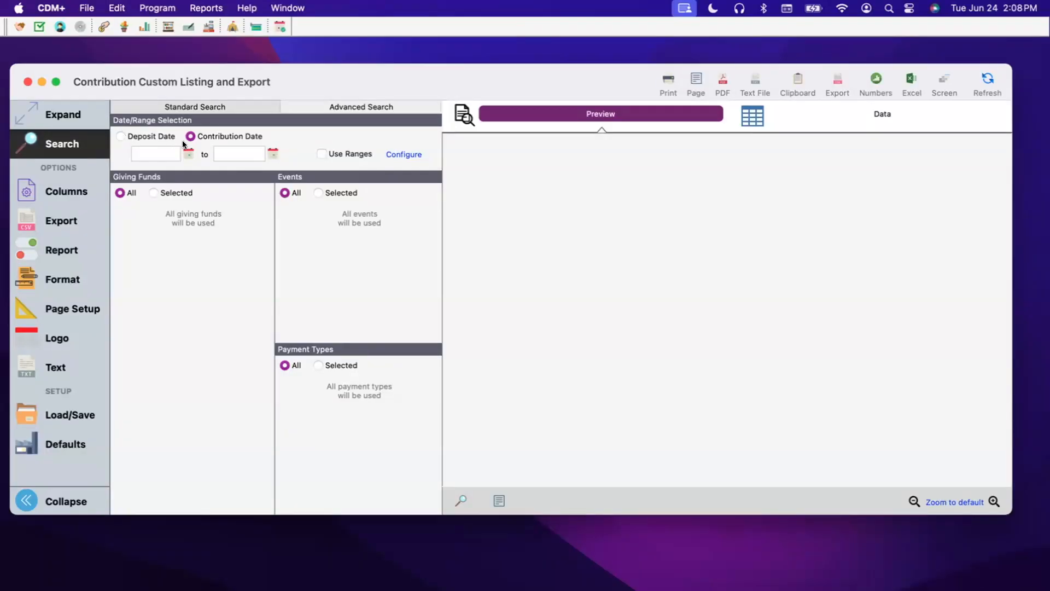
{"action": "left_click", "coordinate": [188, 154]}
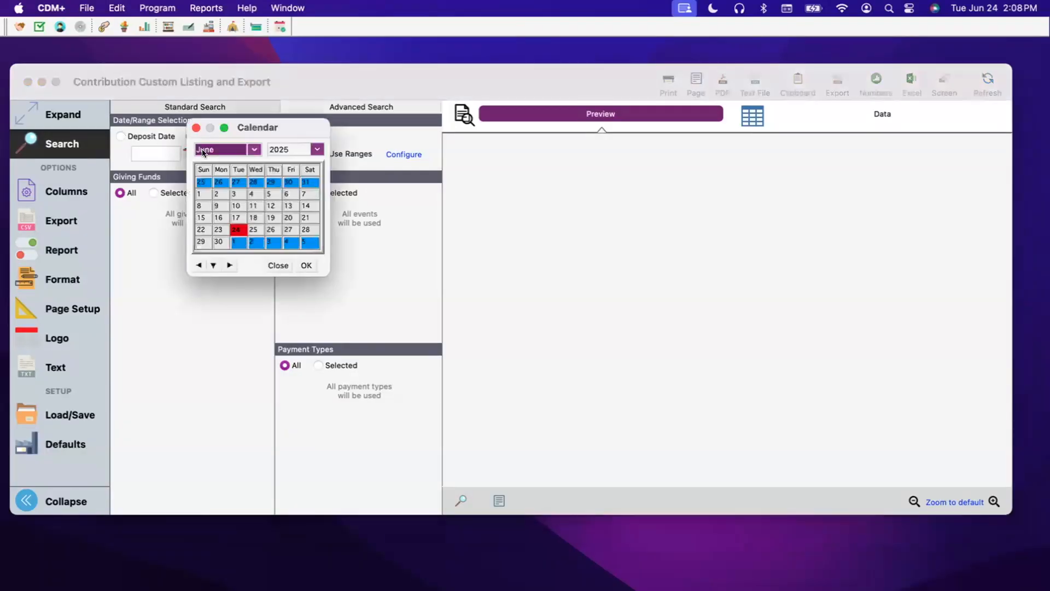
{"action": "left_click", "coordinate": [255, 150]}
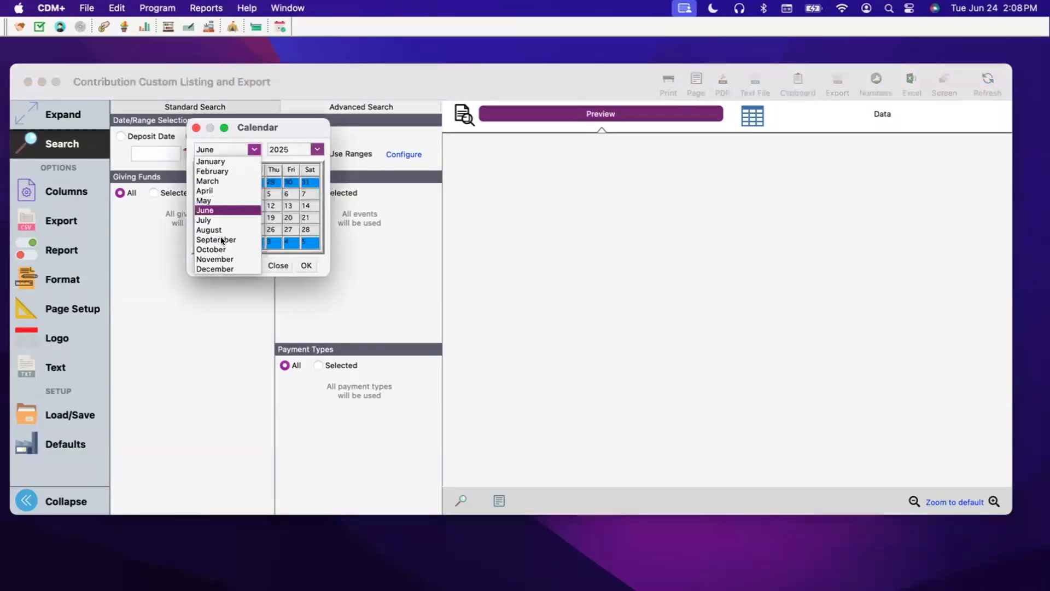
{"action": "left_click", "coordinate": [221, 238]}
{"action": "left_click", "coordinate": [205, 181]}
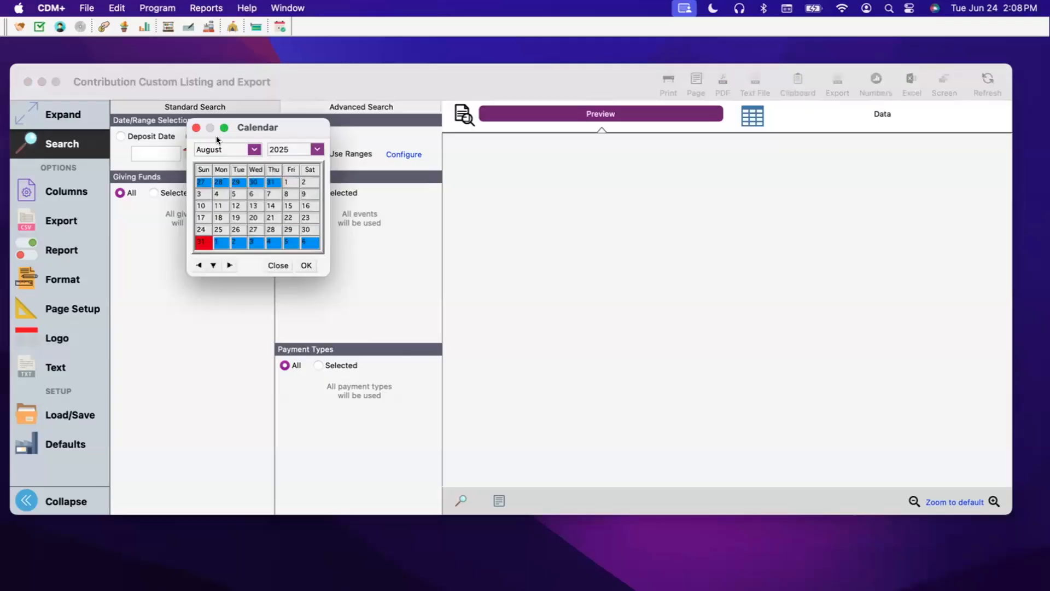
{"action": "left_click", "coordinate": [254, 149]}
{"action": "left_click", "coordinate": [216, 241]}
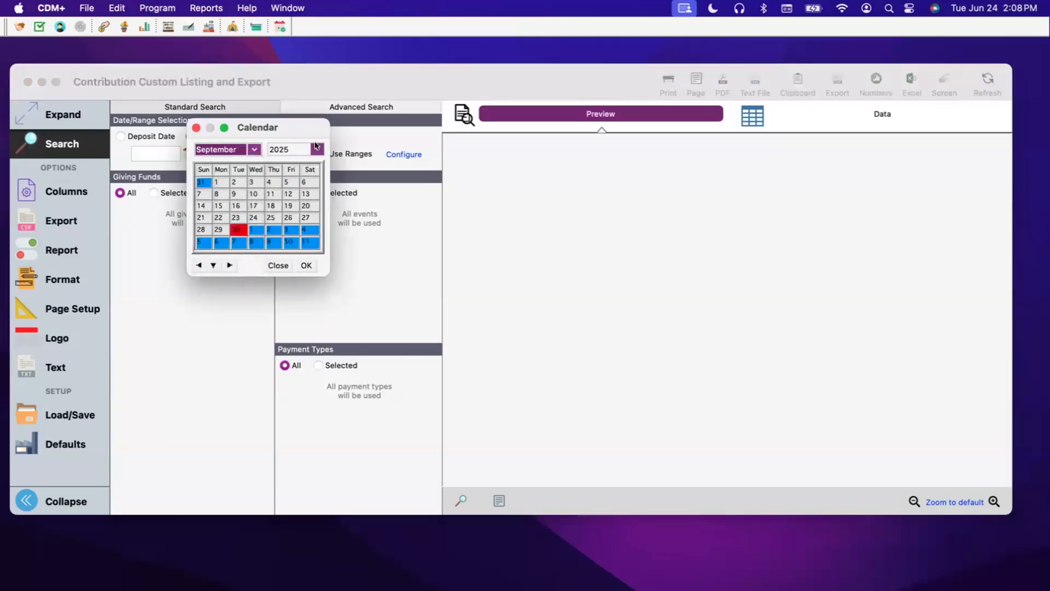
{"action": "left_click", "coordinate": [318, 149]}
{"action": "scroll", "coordinate": [309, 196], "scroll_direction": "down", "scroll_amount": 3}
{"action": "left_click", "coordinate": [282, 264]}
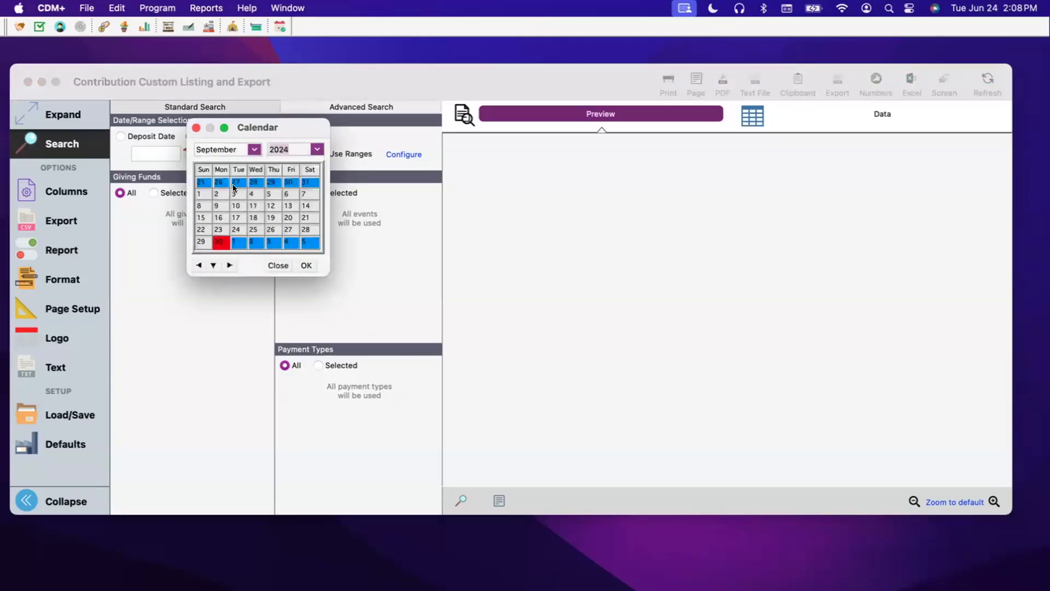
{"action": "left_click", "coordinate": [199, 194]}
{"action": "left_click", "coordinate": [306, 265]}
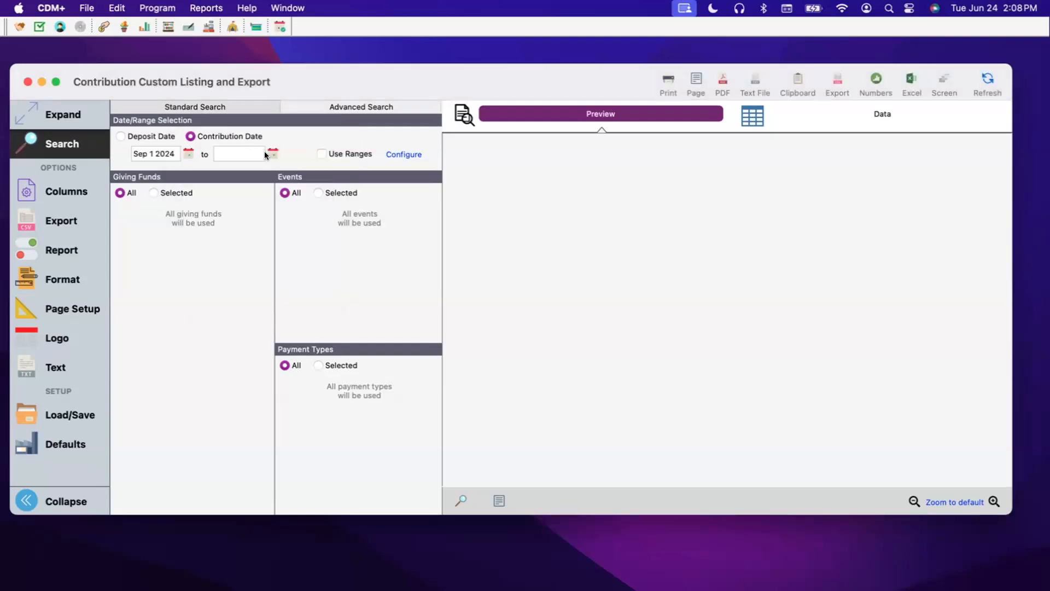
Step: Set the end of the contribution date range to Sep 30 2024
{"action": "left_click", "coordinate": [274, 152]}
{"action": "left_click", "coordinate": [343, 151]}
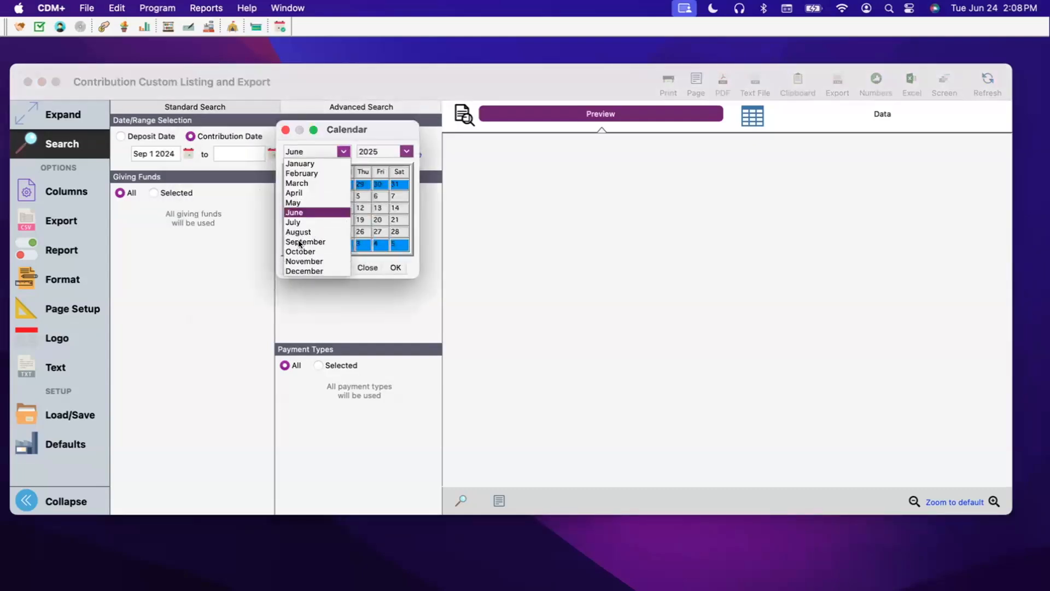
{"action": "left_click", "coordinate": [308, 242]}
{"action": "left_click", "coordinate": [326, 231]}
{"action": "left_click", "coordinate": [407, 151]}
{"action": "left_click", "coordinate": [366, 260]}
{"action": "left_click", "coordinate": [396, 267]}
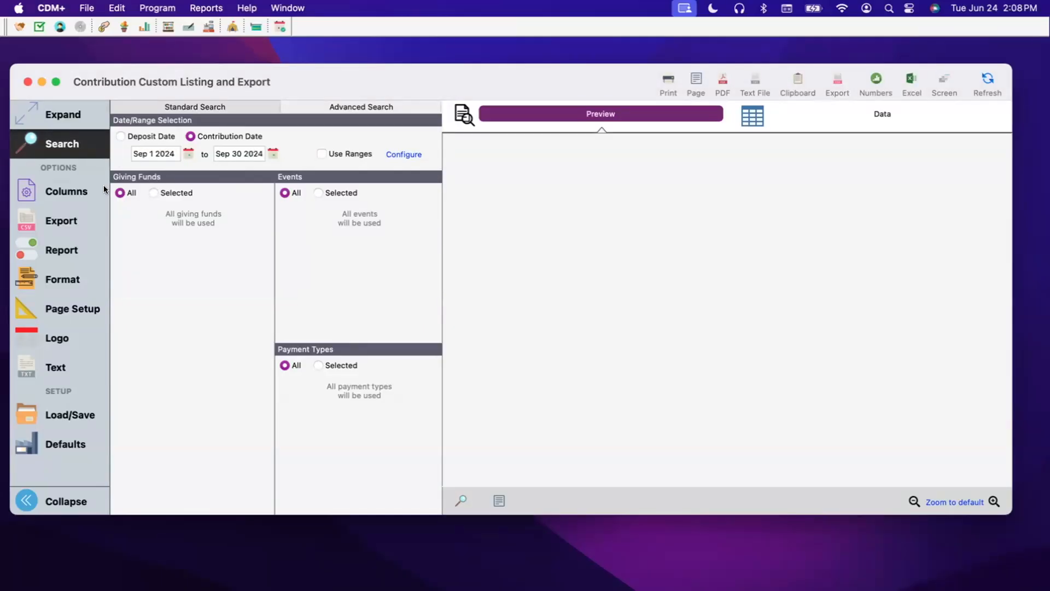
Step: Limit the giving funds to A/C Fund, Blanket Sunday Off. and Building 2006, and show inactive funds to include Building 2005
{"action": "left_click", "coordinate": [151, 191]}
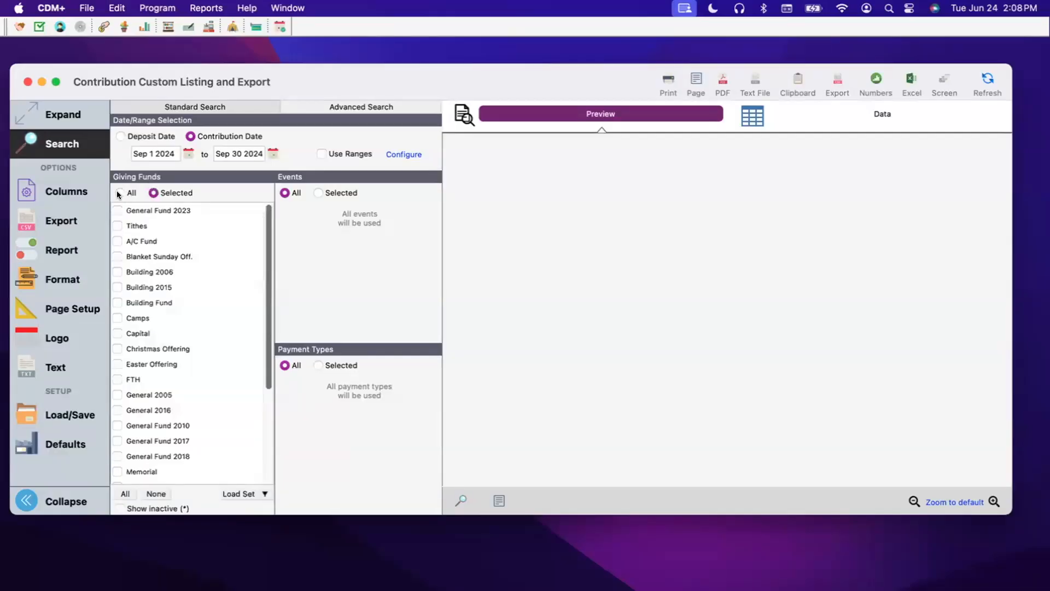
{"action": "scroll", "coordinate": [199, 362], "scroll_direction": "down", "scroll_amount": 5}
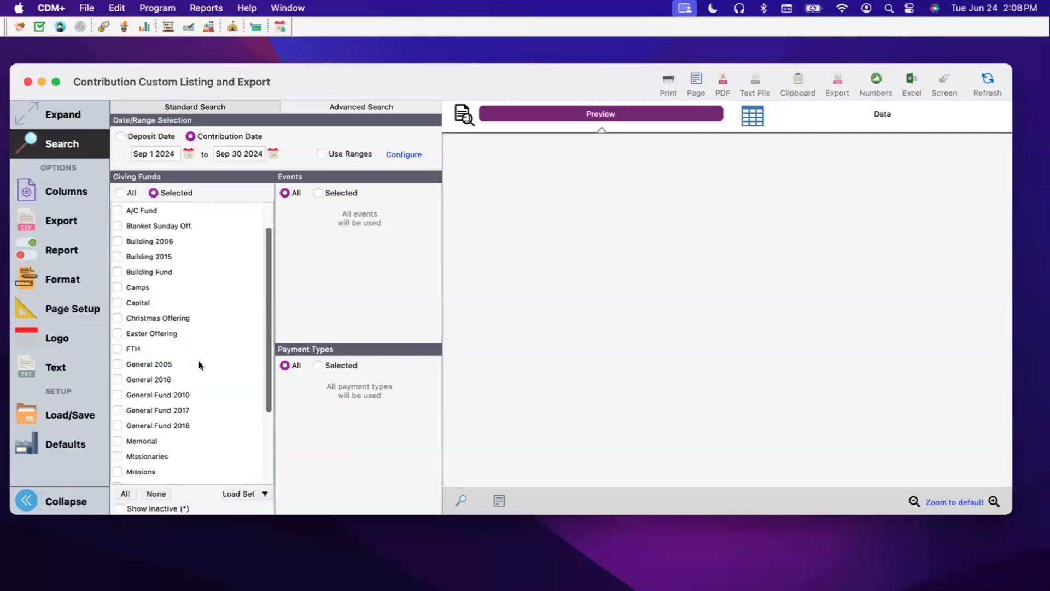
{"action": "scroll", "coordinate": [202, 360], "scroll_direction": "up", "scroll_amount": 5}
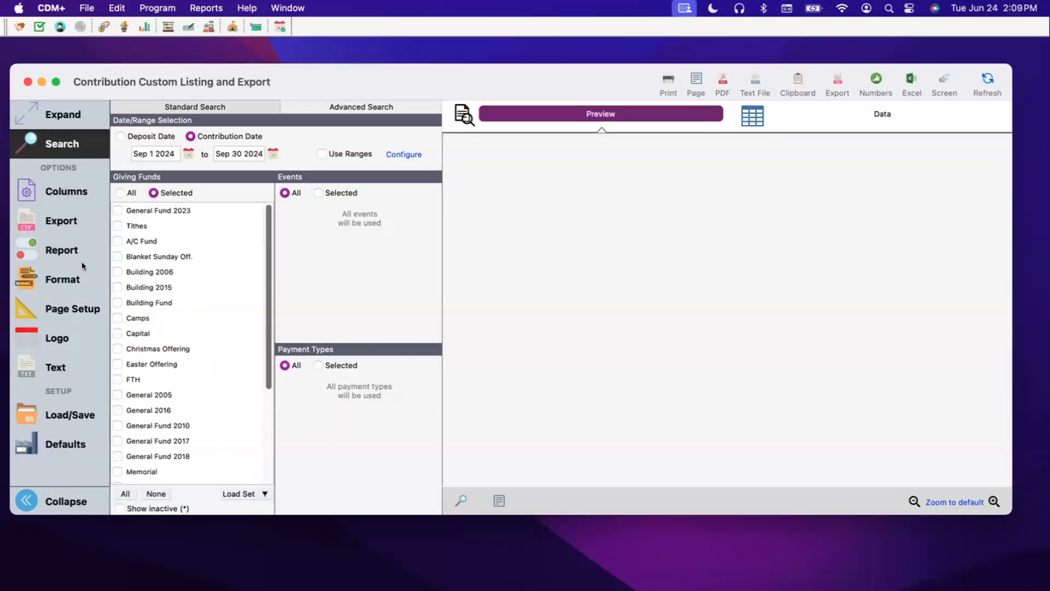
{"action": "left_click", "coordinate": [117, 240]}
{"action": "left_click", "coordinate": [117, 256]}
{"action": "left_click", "coordinate": [117, 271]}
{"action": "left_click", "coordinate": [120, 509]}
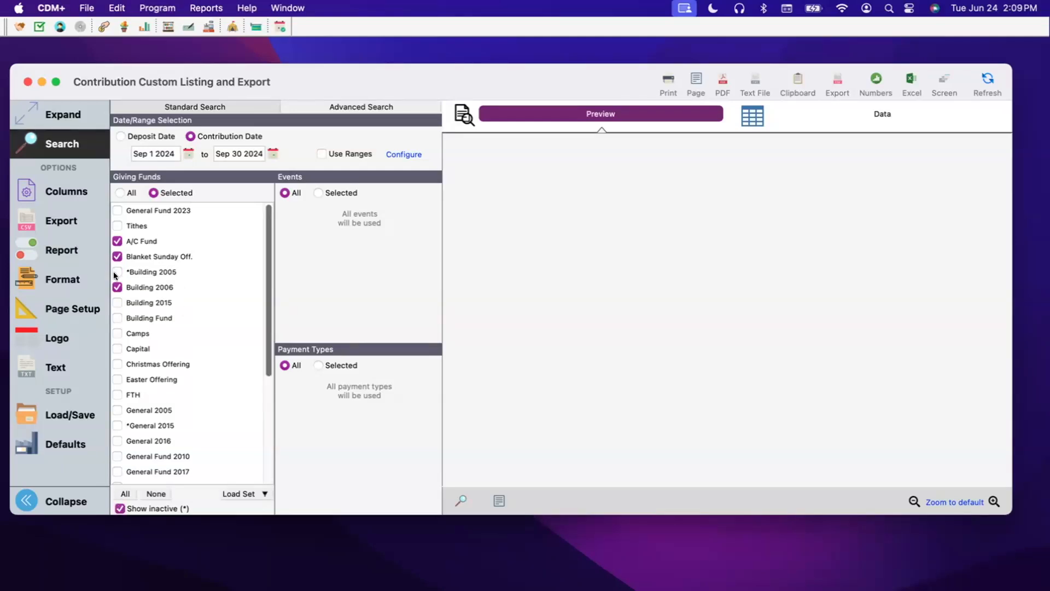
{"action": "left_click", "coordinate": [117, 272]}
Step: Reset the giving funds to all, and view the list of selectable events before returning it to all
{"action": "scroll", "coordinate": [146, 274], "scroll_direction": "down", "scroll_amount": 5}
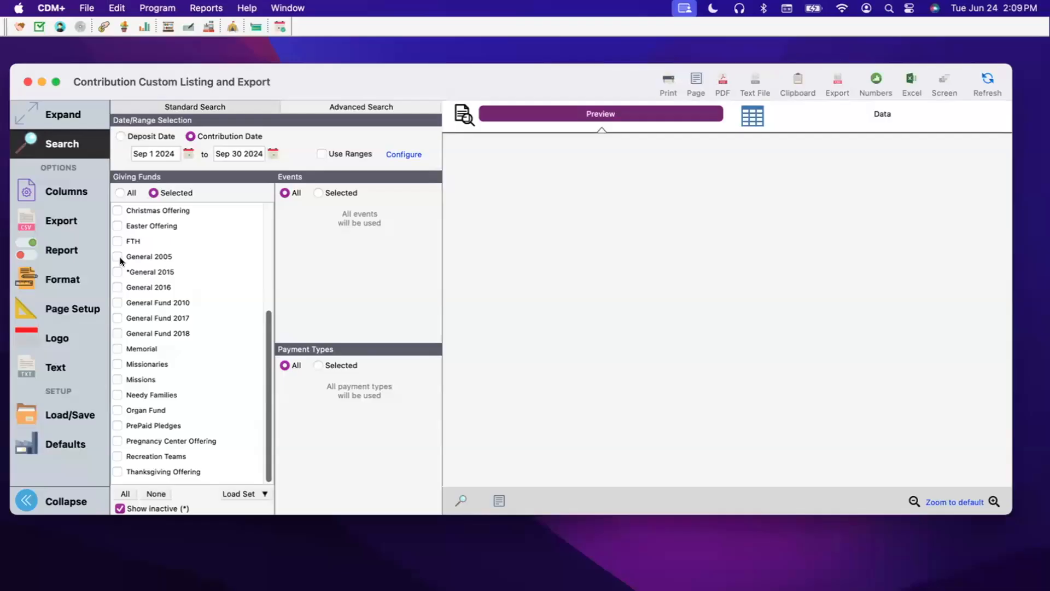
{"action": "scroll", "coordinate": [130, 208], "scroll_direction": "up", "scroll_amount": 3}
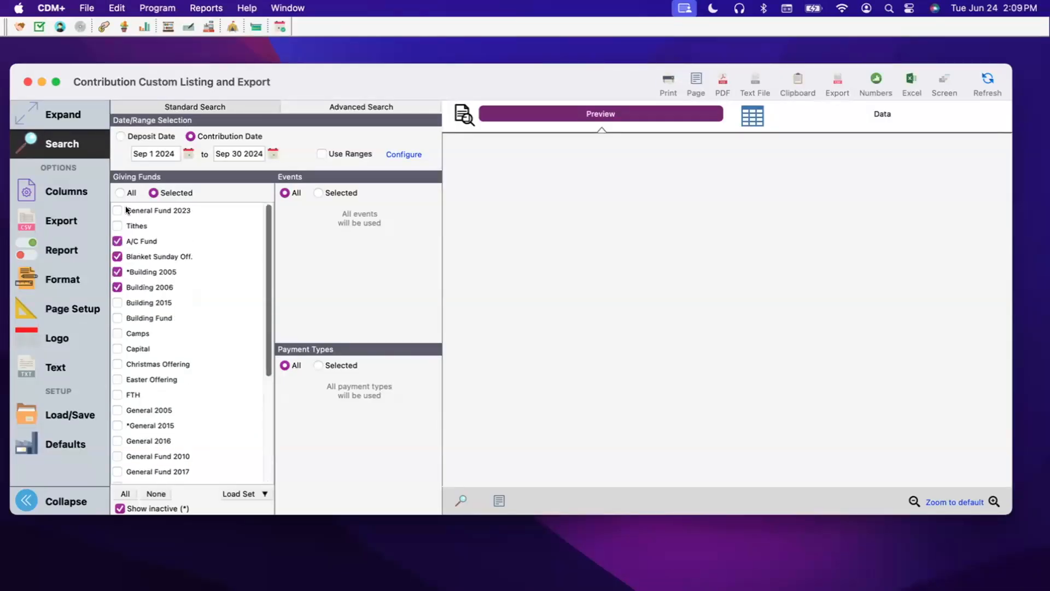
{"action": "left_click", "coordinate": [121, 191]}
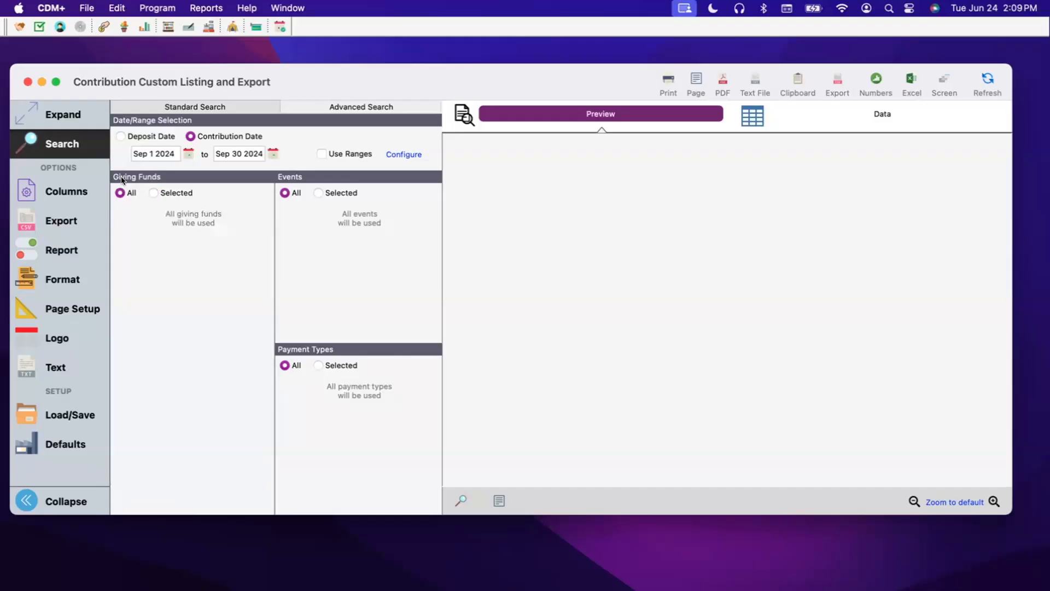
{"action": "left_click", "coordinate": [318, 193]}
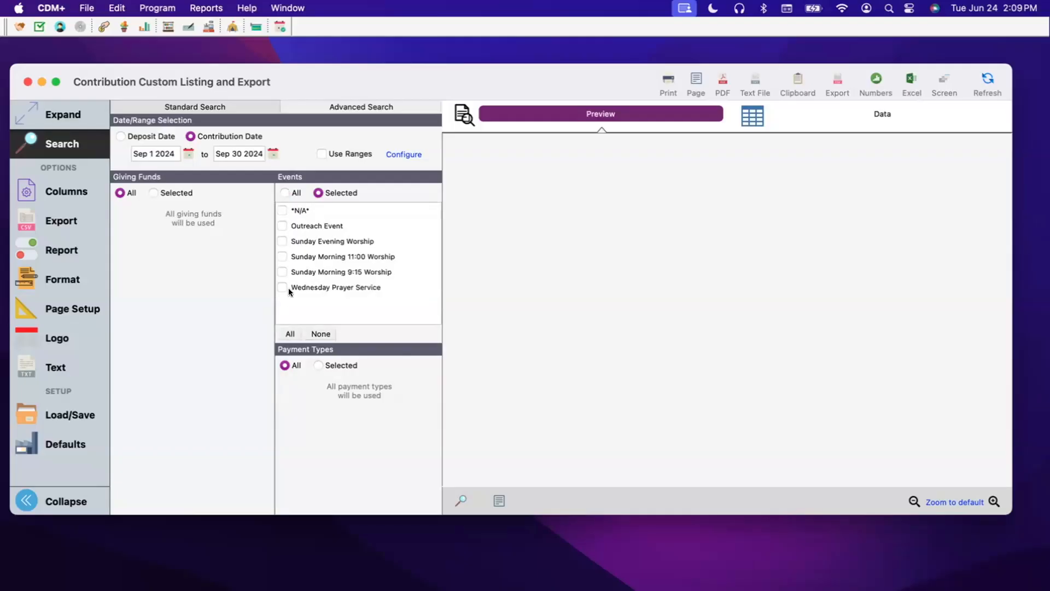
{"action": "left_click", "coordinate": [285, 193]}
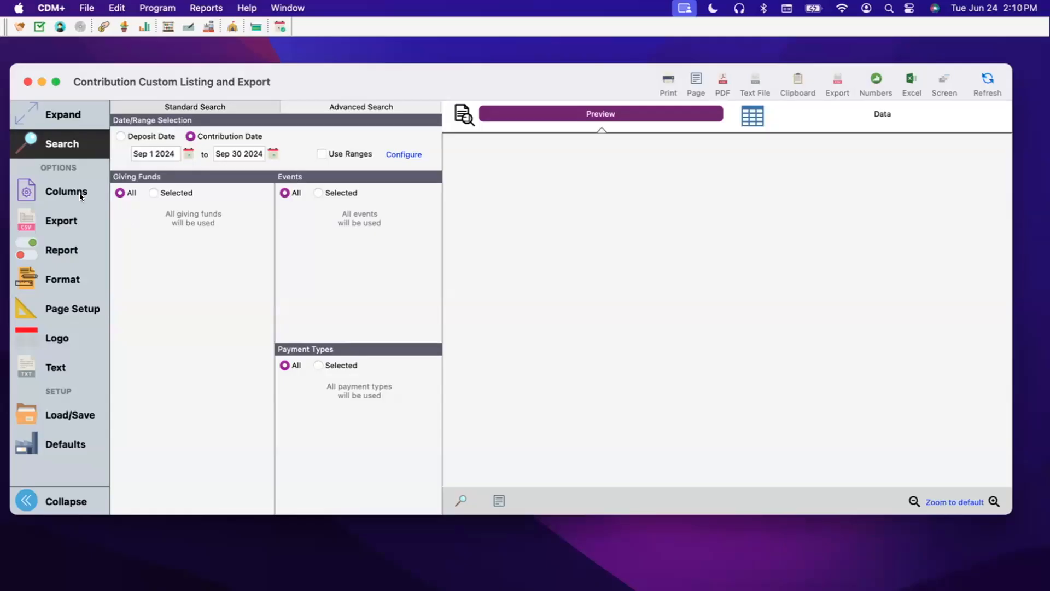
Step: View the Contributions by Code column set, and choose Contribution Set for the report's columns
{"action": "left_click", "coordinate": [61, 191]}
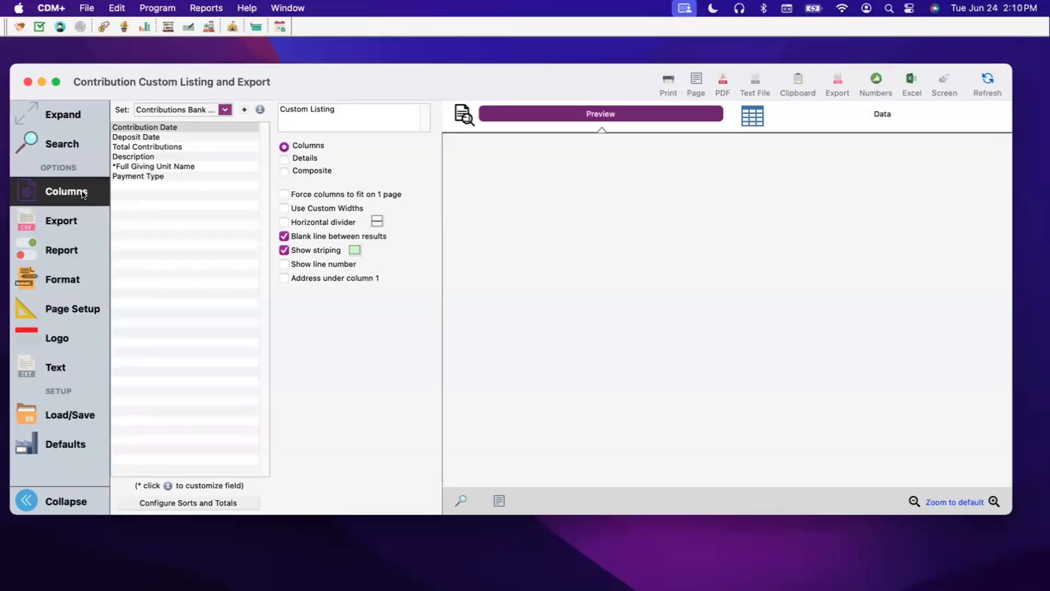
{"action": "left_click", "coordinate": [181, 109]}
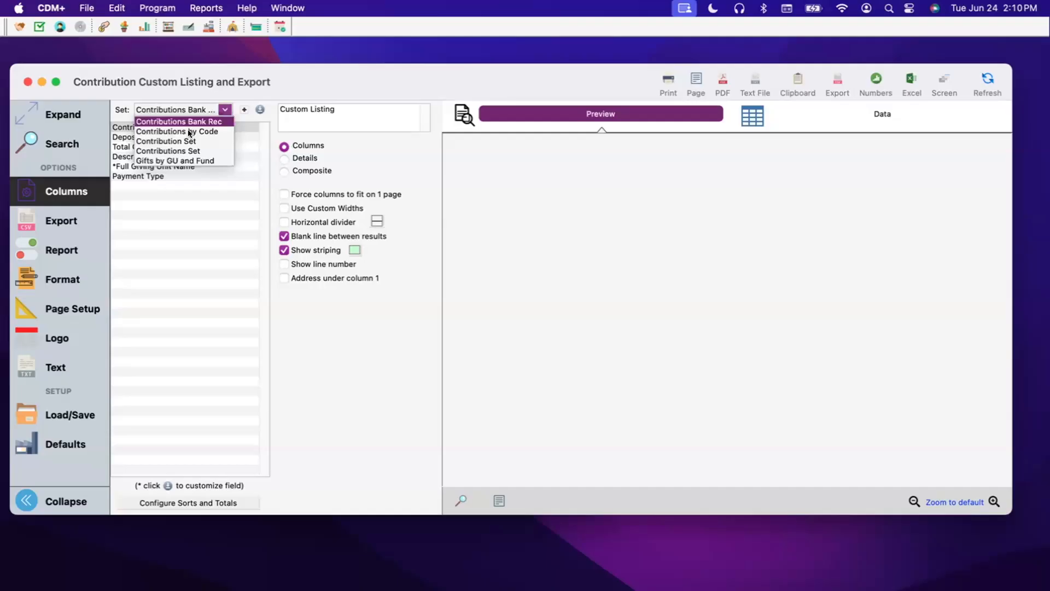
{"action": "left_click", "coordinate": [190, 131]}
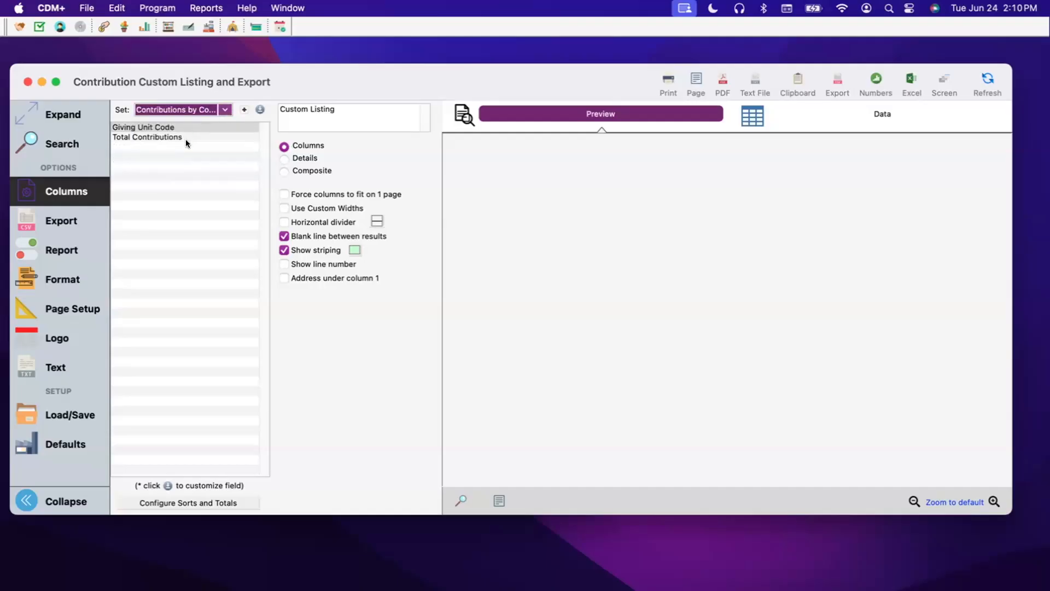
{"action": "left_click", "coordinate": [225, 110]}
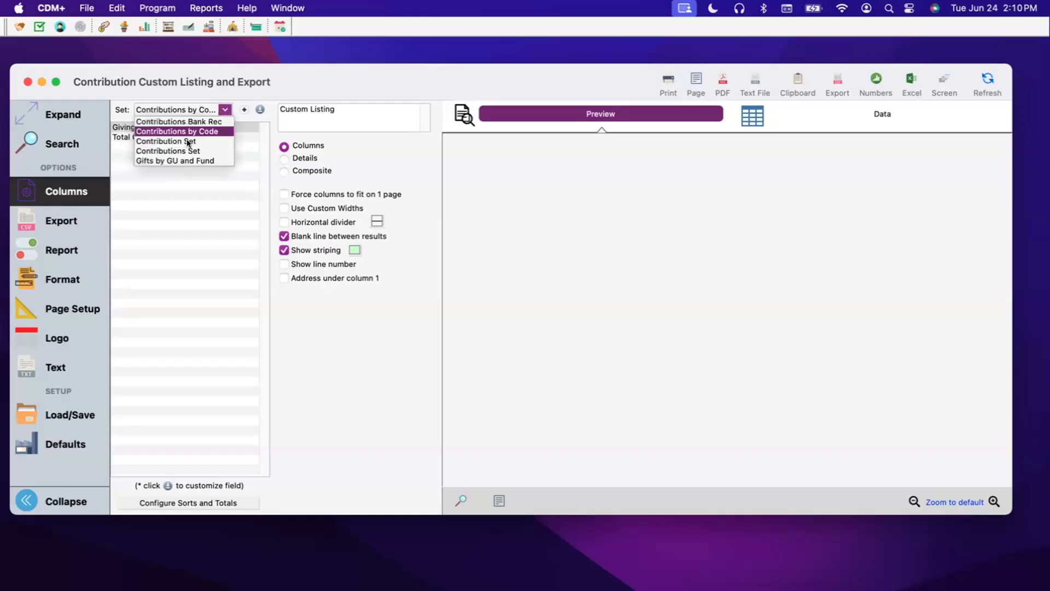
{"action": "left_click", "coordinate": [191, 141]}
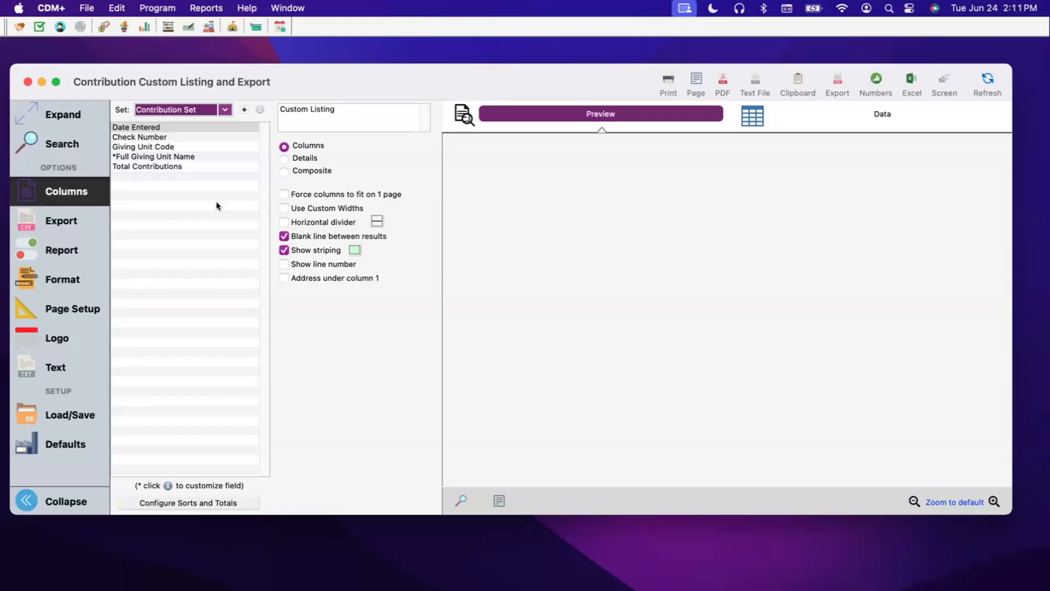
Step: Create a new column set named Contributions
{"action": "left_click", "coordinate": [244, 110]}
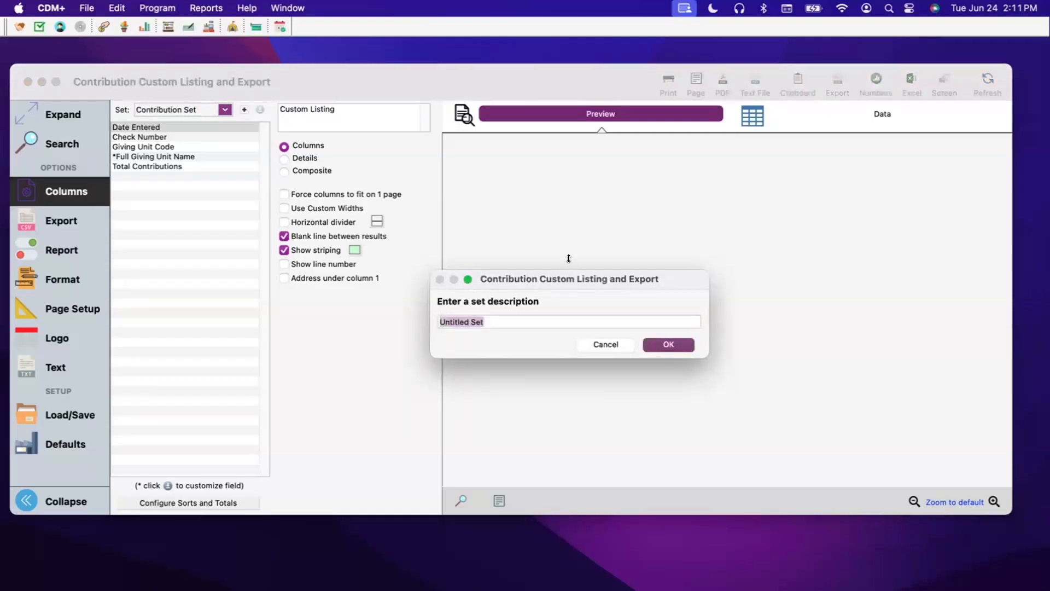
{"action": "left_click_drag", "start_coordinate": [570, 281], "coordinate": [583, 286]}
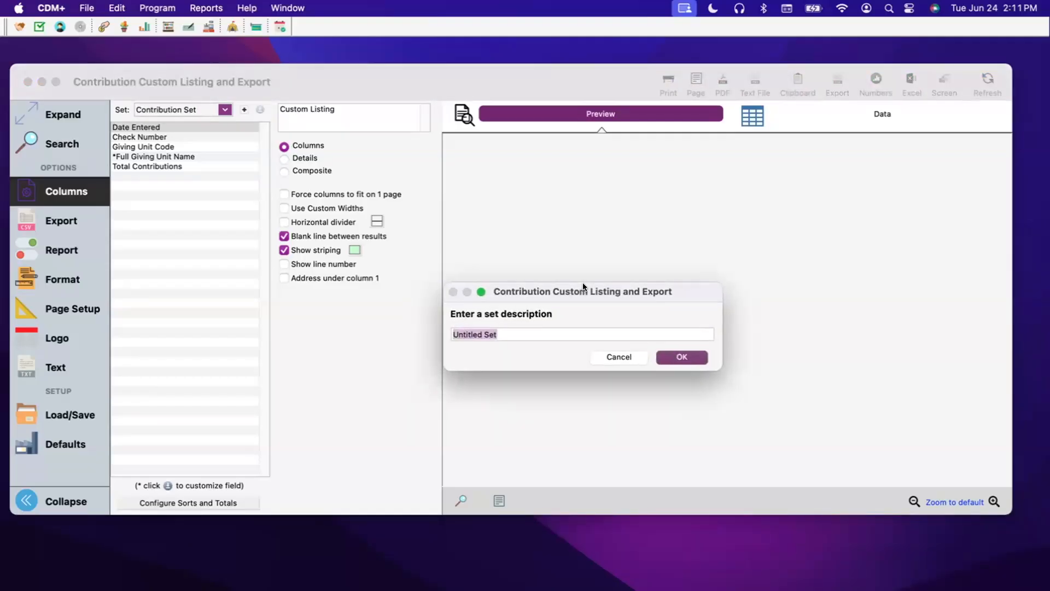
{"action": "type", "text": "Contributions"}
{"action": "key", "text": "Return"}
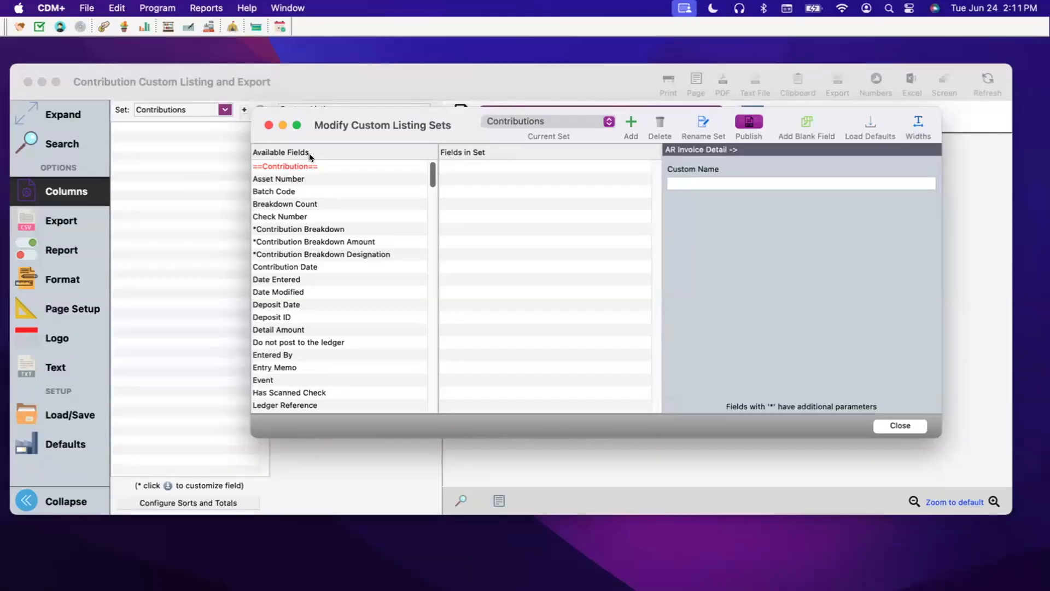
Step: Look through the available fields, add Deposit Date and Deposit ID to the Contributions set, and remove both again
{"action": "left_click_drag", "start_coordinate": [429, 164], "coordinate": [429, 305]}
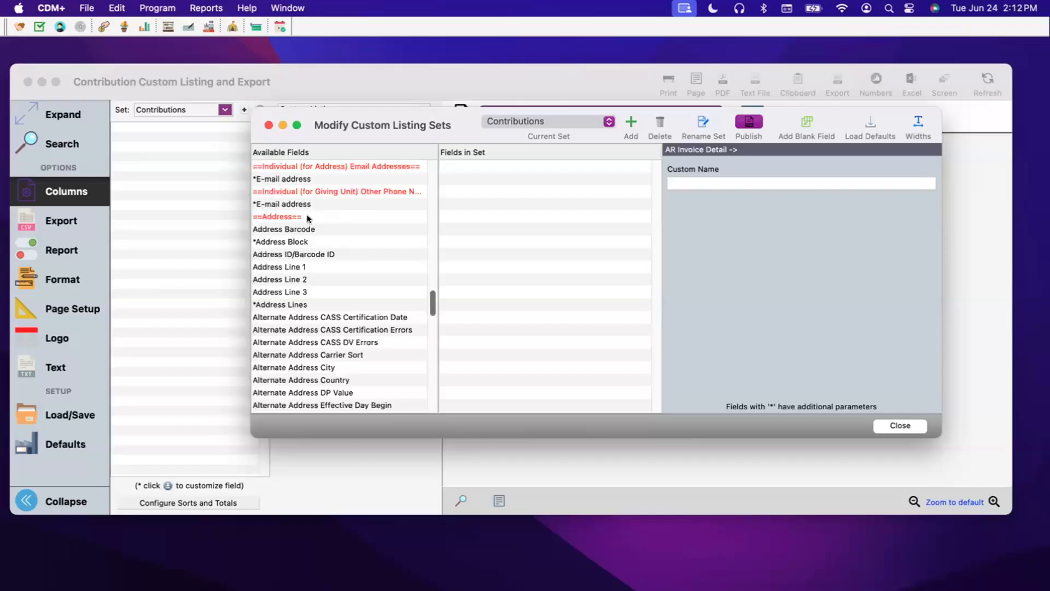
{"action": "left_click_drag", "start_coordinate": [428, 295], "coordinate": [431, 157]}
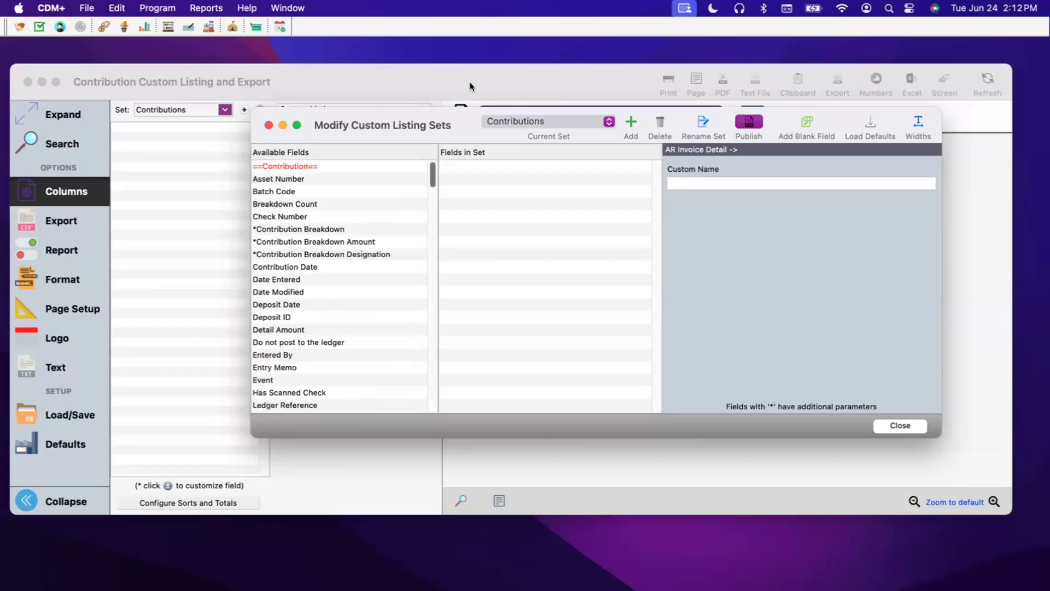
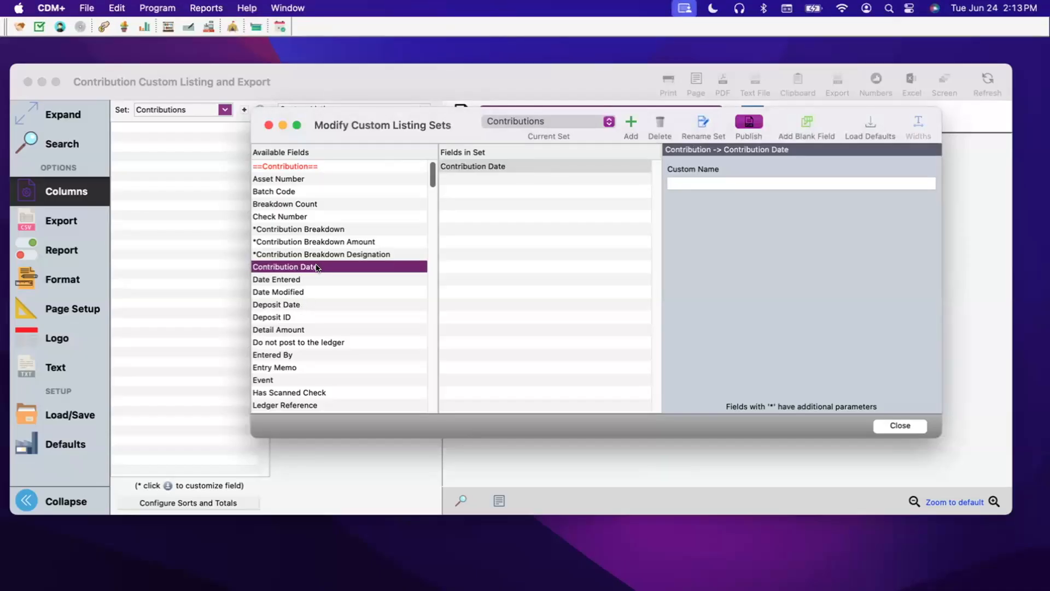
{"action": "double_click", "coordinate": [306, 302]}
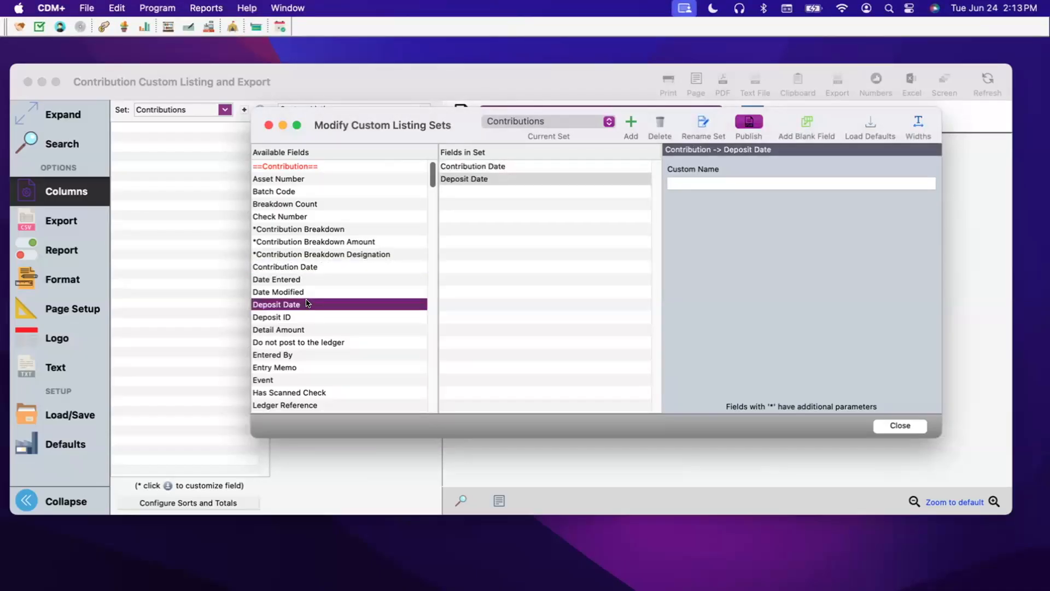
{"action": "left_click_drag", "start_coordinate": [297, 316], "coordinate": [529, 286]}
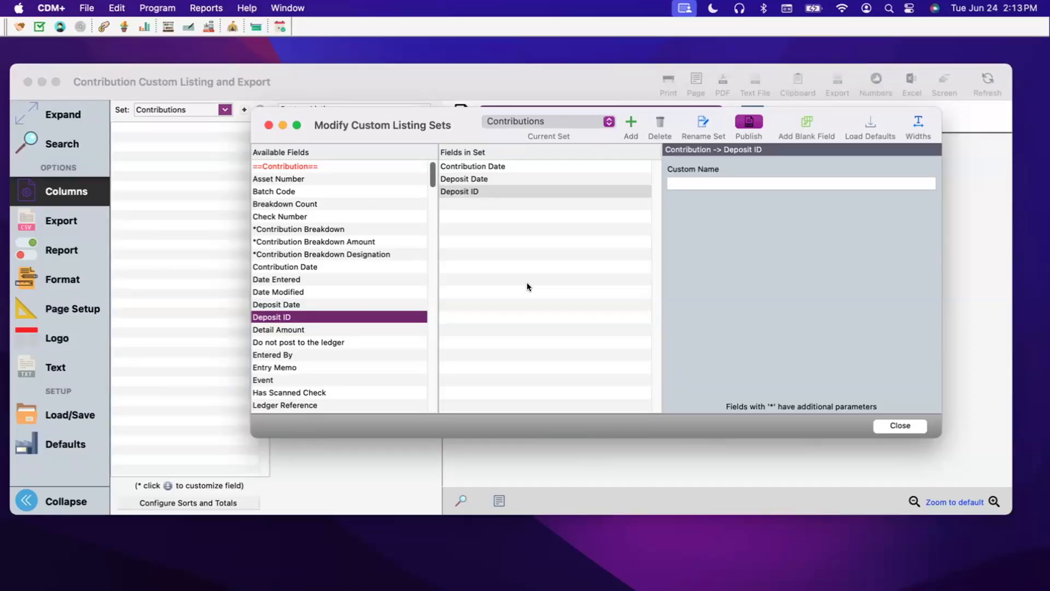
{"action": "double_click", "coordinate": [489, 189]}
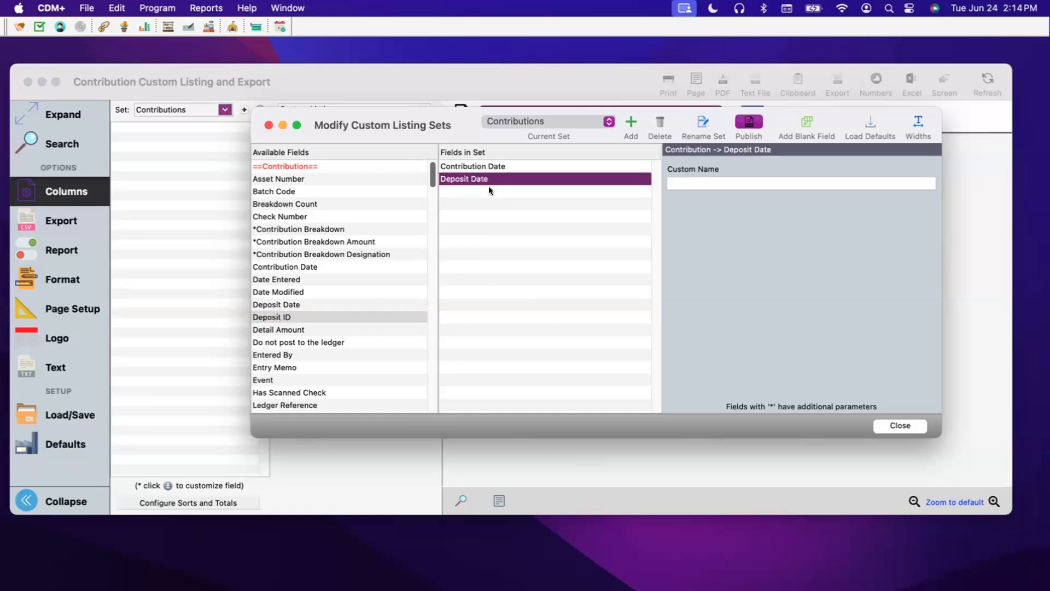
{"action": "left_click_drag", "start_coordinate": [489, 180], "coordinate": [328, 222]}
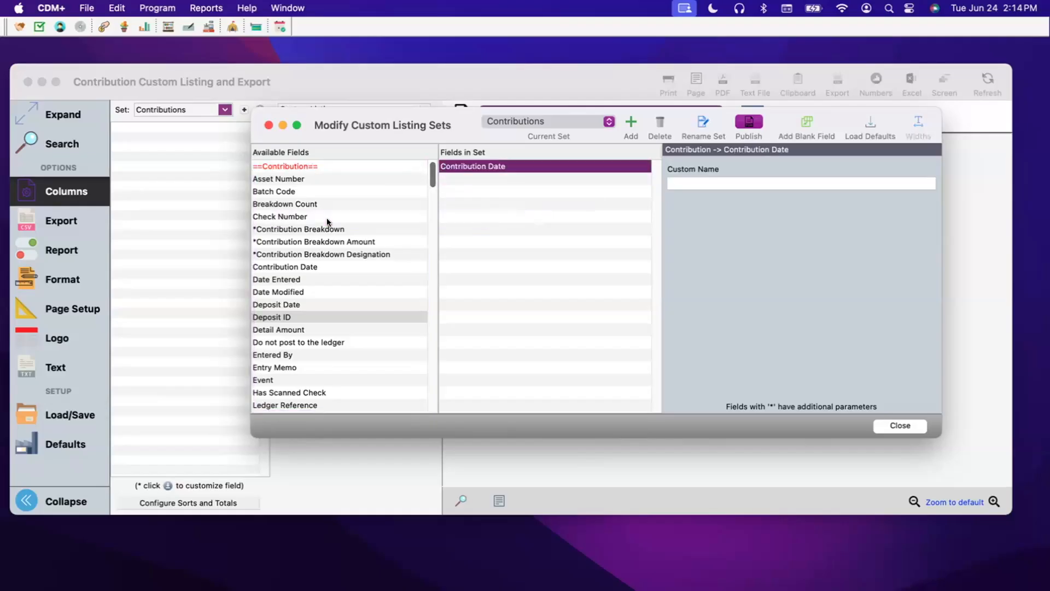
Step: Add the Deposit Date and Total Contributions fields from the Contribution group to the set
{"action": "double_click", "coordinate": [291, 304]}
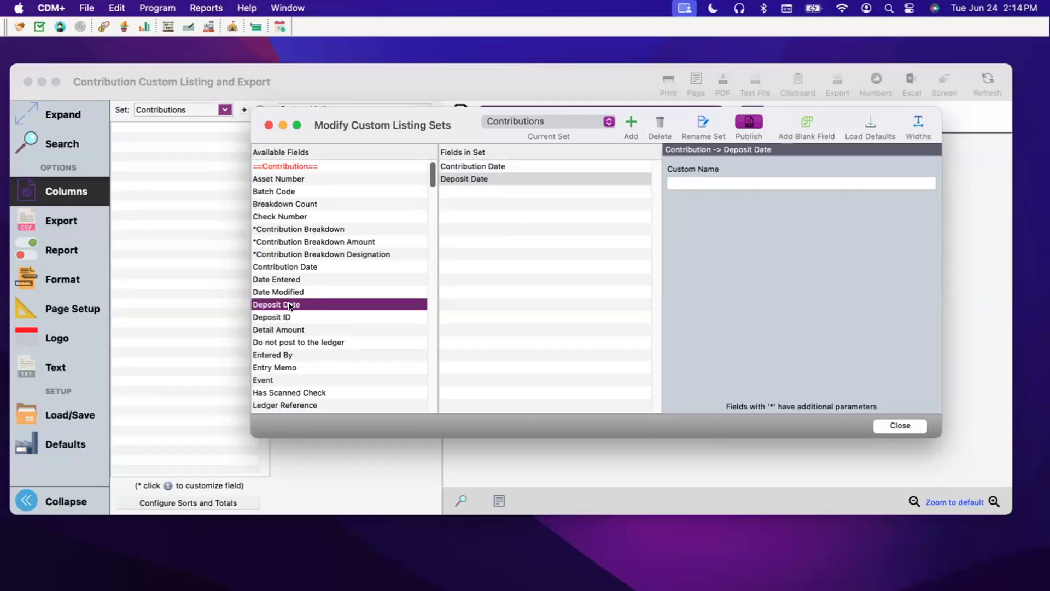
{"action": "scroll", "coordinate": [303, 350], "scroll_direction": "down", "scroll_amount": 5}
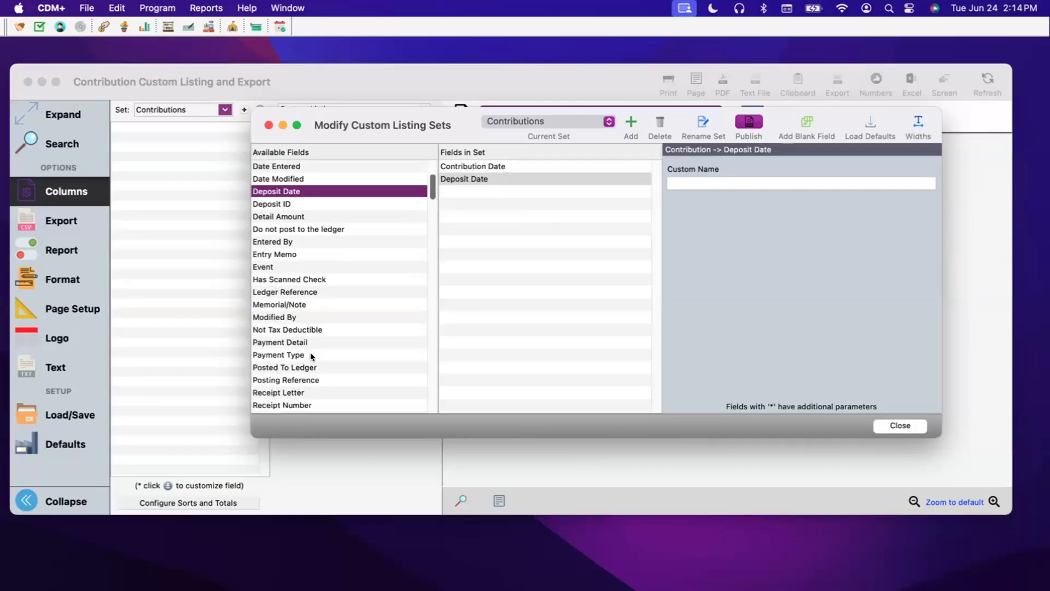
{"action": "double_click", "coordinate": [304, 342]}
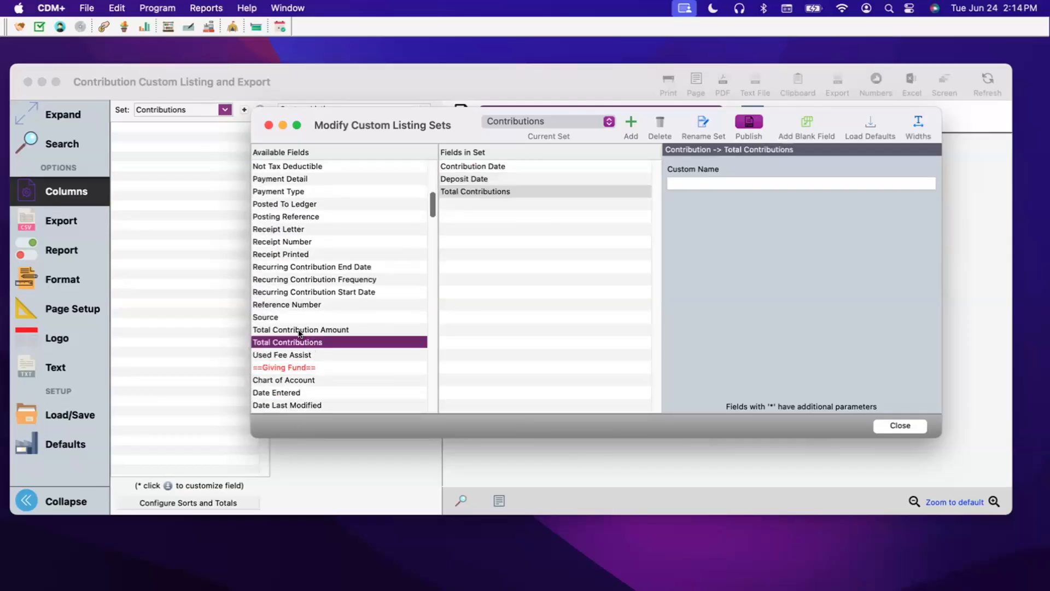
Step: Add the Description field from the Giving Fund group to the Contributions set
{"action": "scroll", "coordinate": [320, 318], "scroll_direction": "up", "scroll_amount": 1}
{"action": "scroll", "coordinate": [320, 323], "scroll_direction": "up", "scroll_amount": 5}
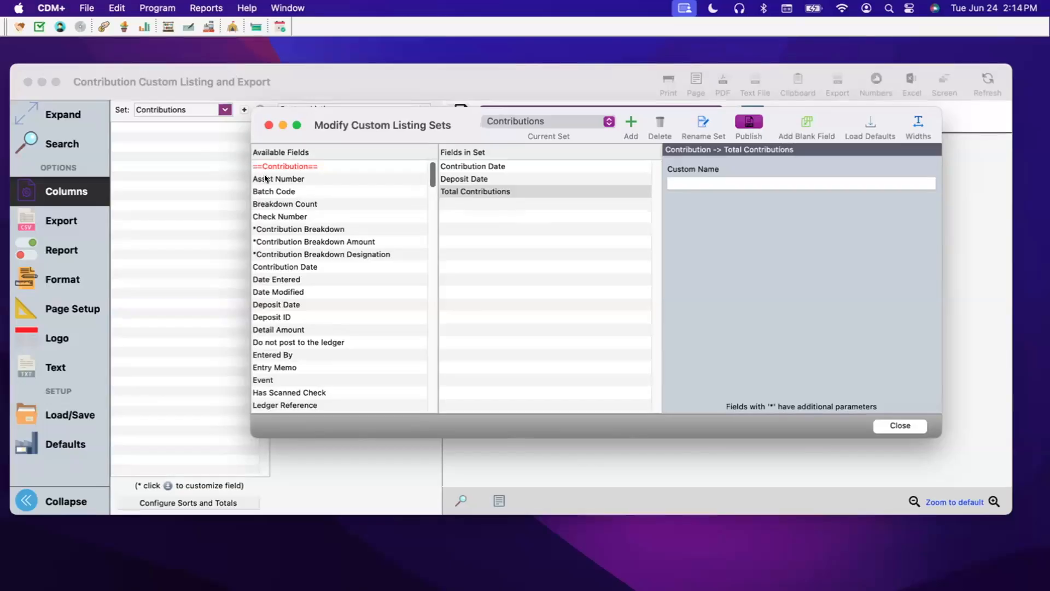
{"action": "scroll", "coordinate": [309, 167], "scroll_direction": "down", "scroll_amount": 10}
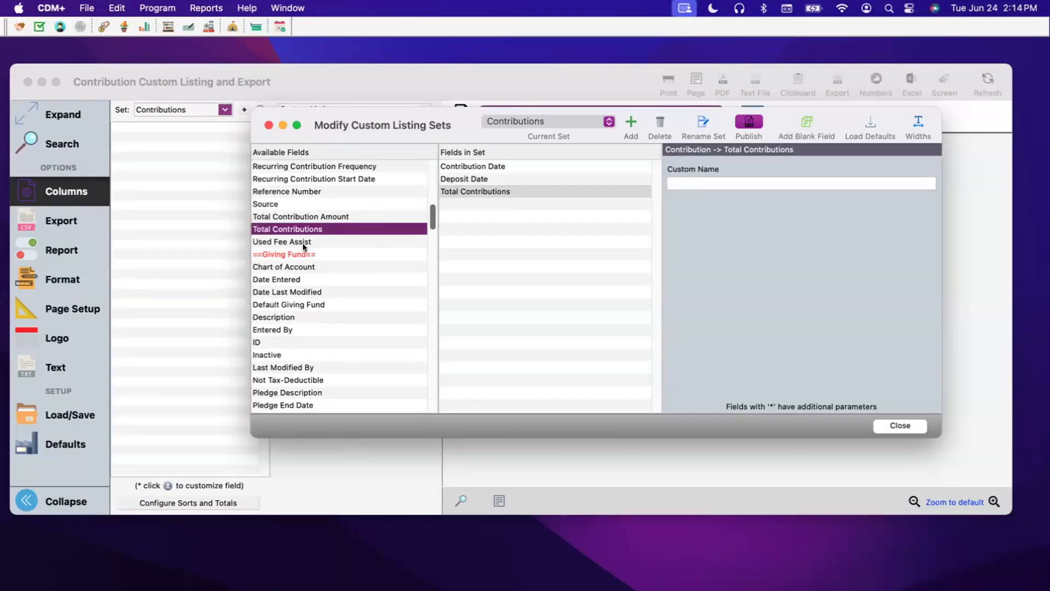
{"action": "scroll", "coordinate": [306, 247], "scroll_direction": "down", "scroll_amount": 5}
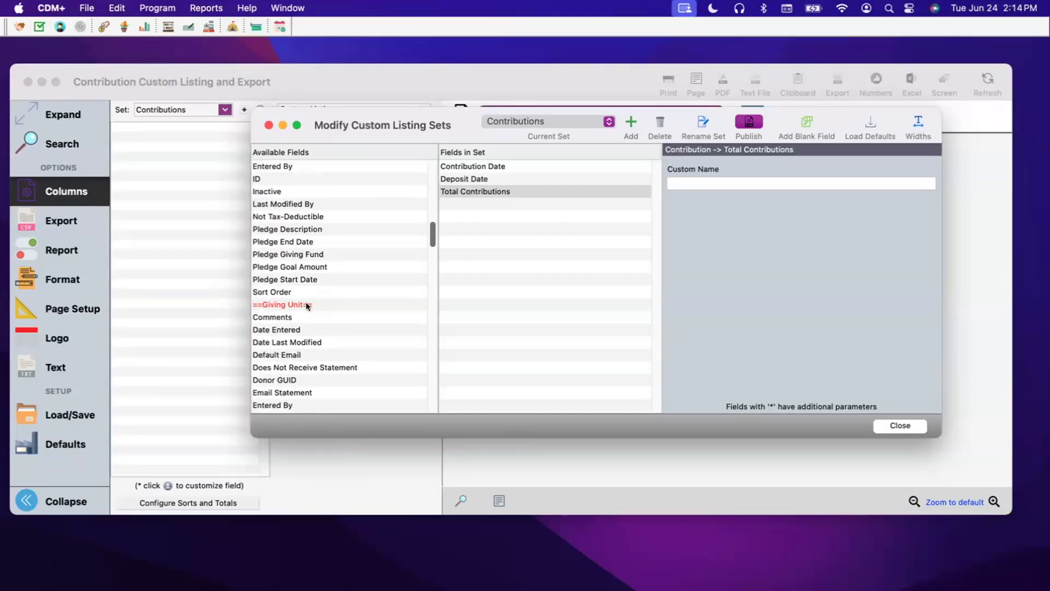
{"action": "scroll", "coordinate": [329, 294], "scroll_direction": "up", "scroll_amount": 15}
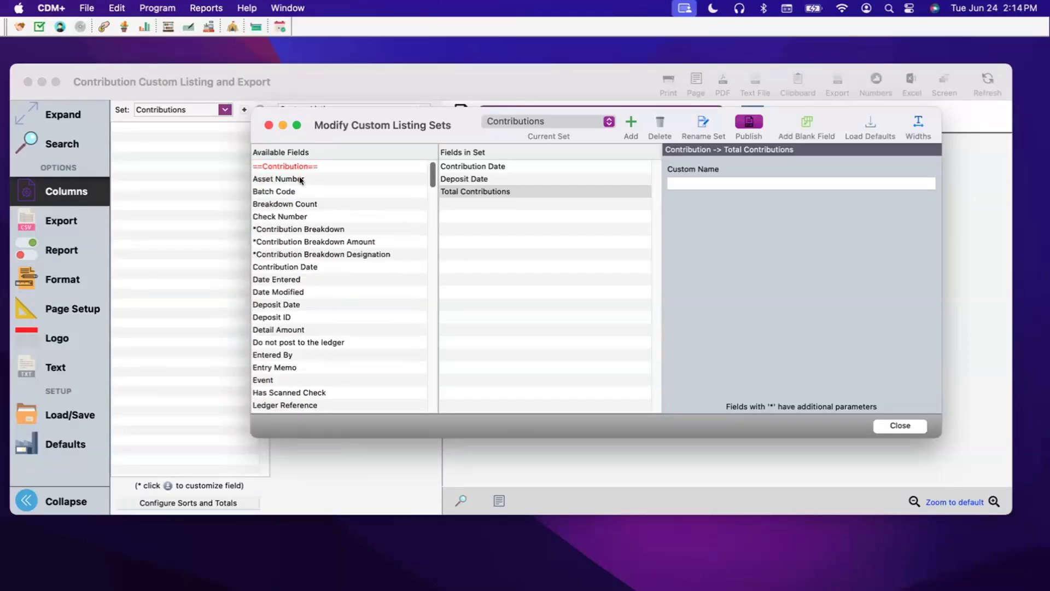
{"action": "scroll", "coordinate": [300, 202], "scroll_direction": "down", "scroll_amount": 1}
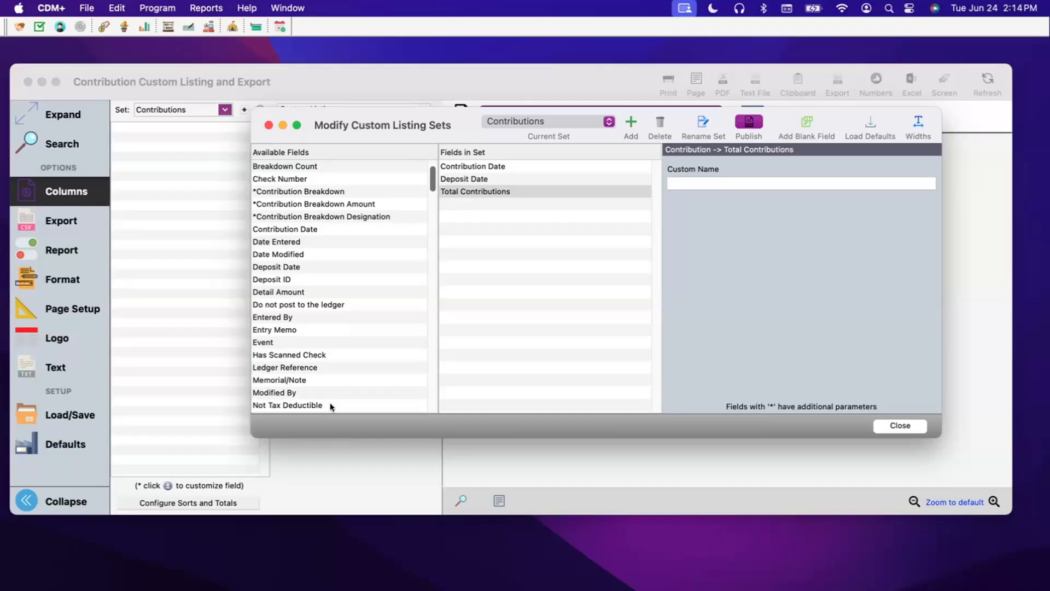
{"action": "scroll", "coordinate": [350, 383], "scroll_direction": "down", "scroll_amount": 1}
{"action": "scroll", "coordinate": [347, 373], "scroll_direction": "down", "scroll_amount": 2}
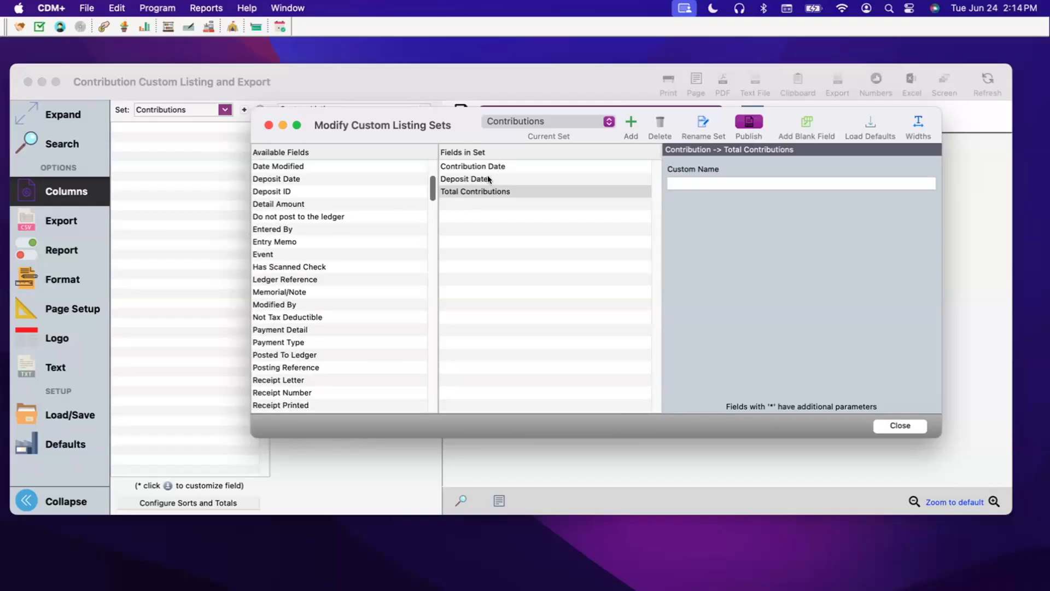
{"action": "scroll", "coordinate": [277, 250], "scroll_direction": "down", "scroll_amount": 10}
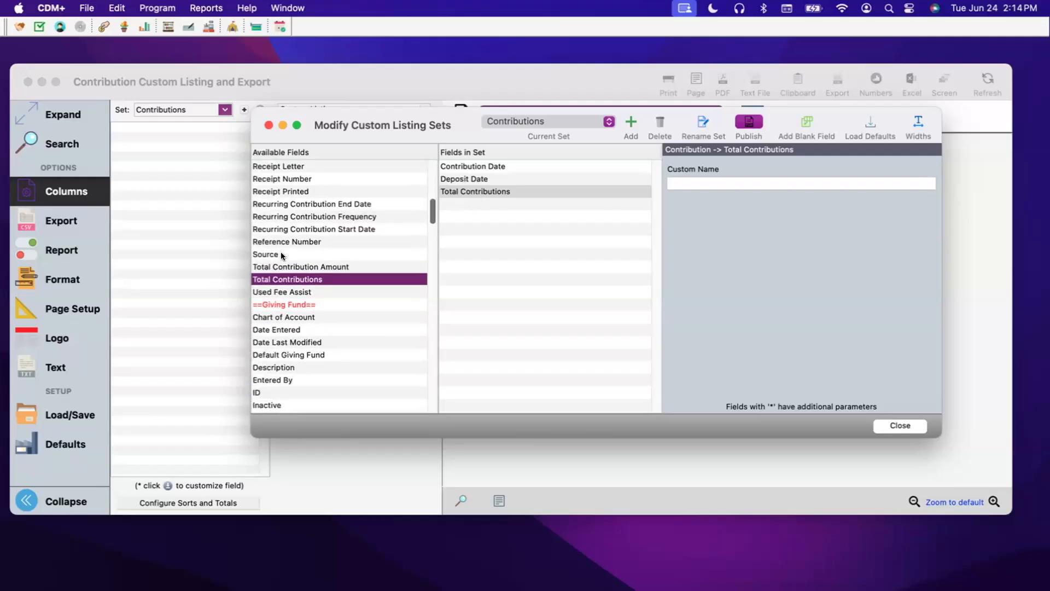
{"action": "scroll", "coordinate": [281, 253], "scroll_direction": "down", "scroll_amount": 2}
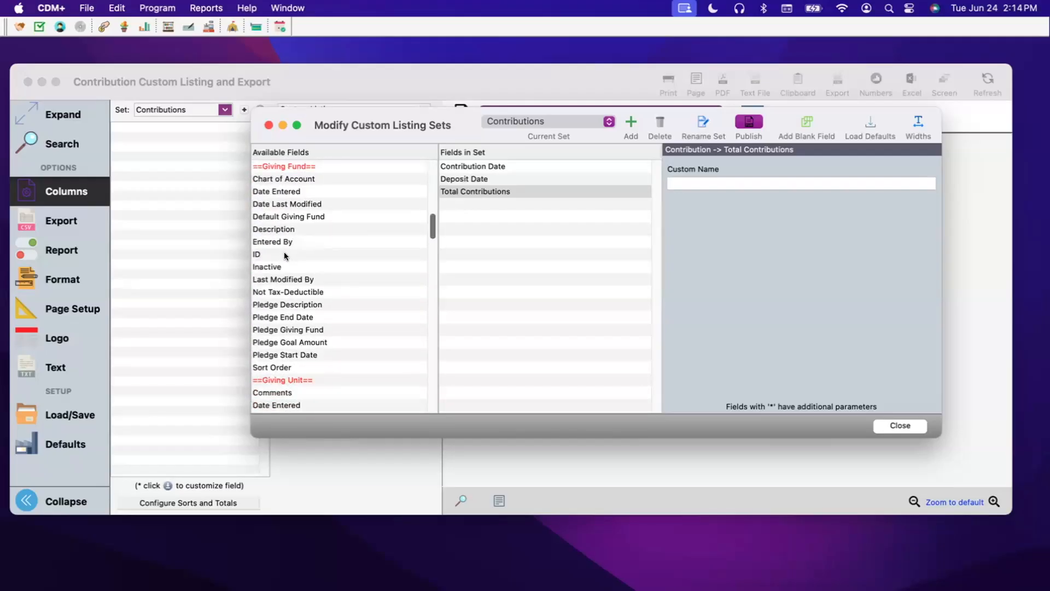
{"action": "double_click", "coordinate": [281, 229]}
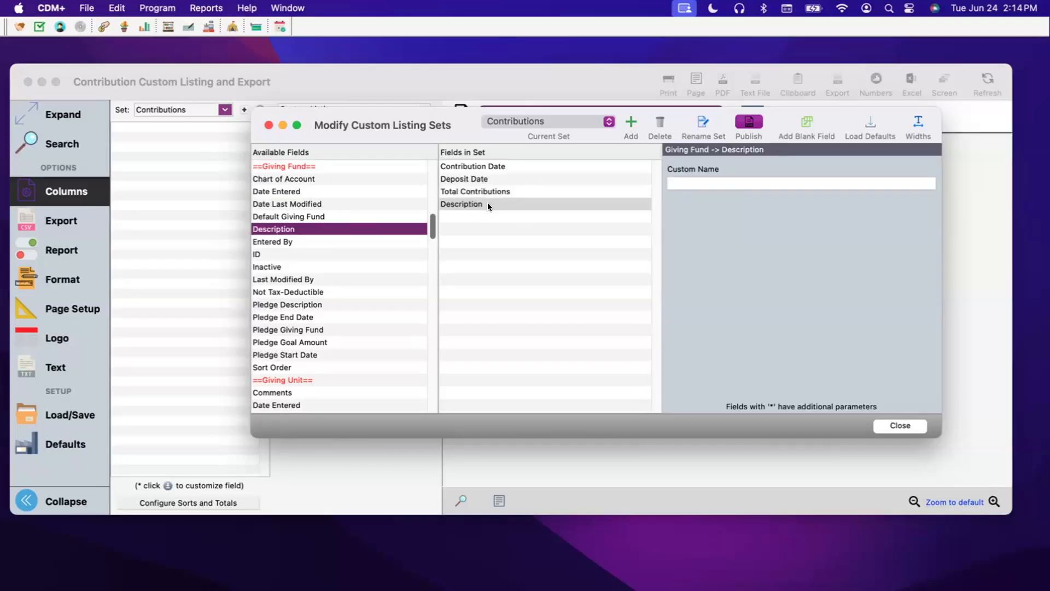
Step: Add the Full Giving Unit Name field from the Giving Unit group to the set
{"action": "scroll", "coordinate": [372, 295], "scroll_direction": "down", "scroll_amount": 5}
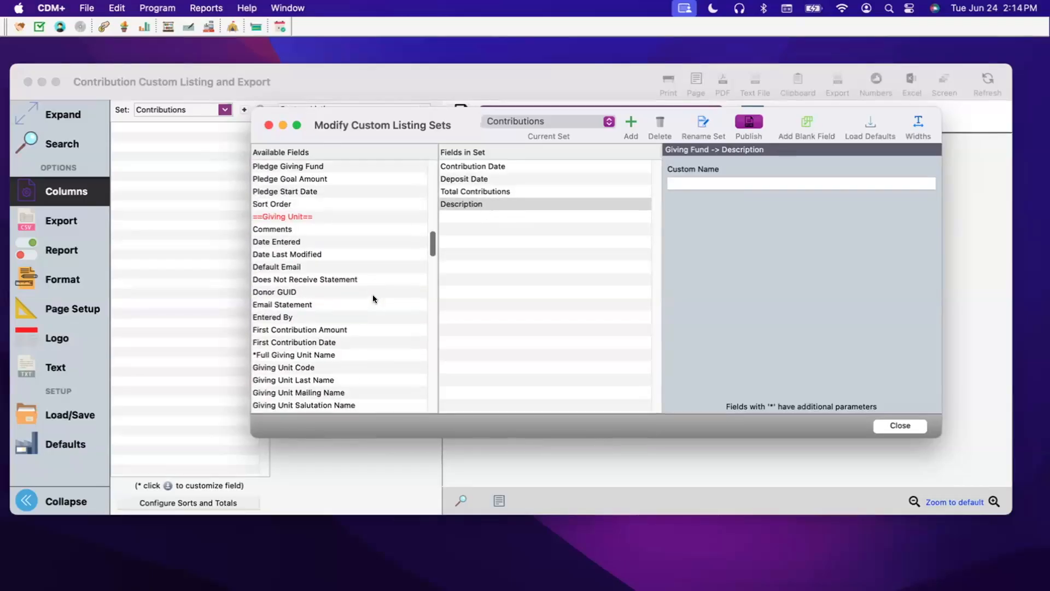
{"action": "scroll", "coordinate": [307, 357], "scroll_direction": "down", "scroll_amount": 1}
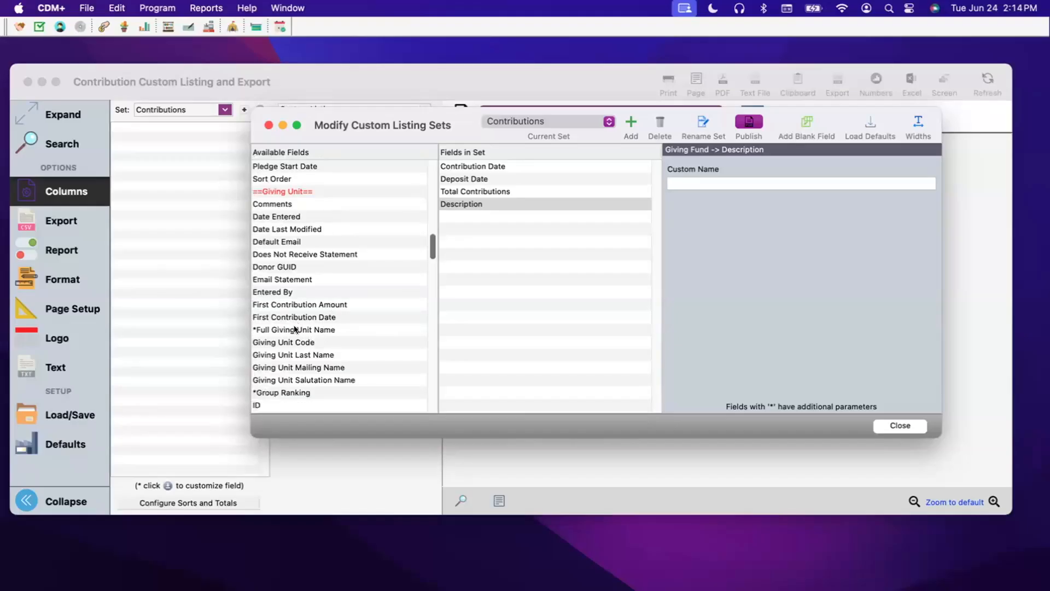
{"action": "double_click", "coordinate": [285, 330]}
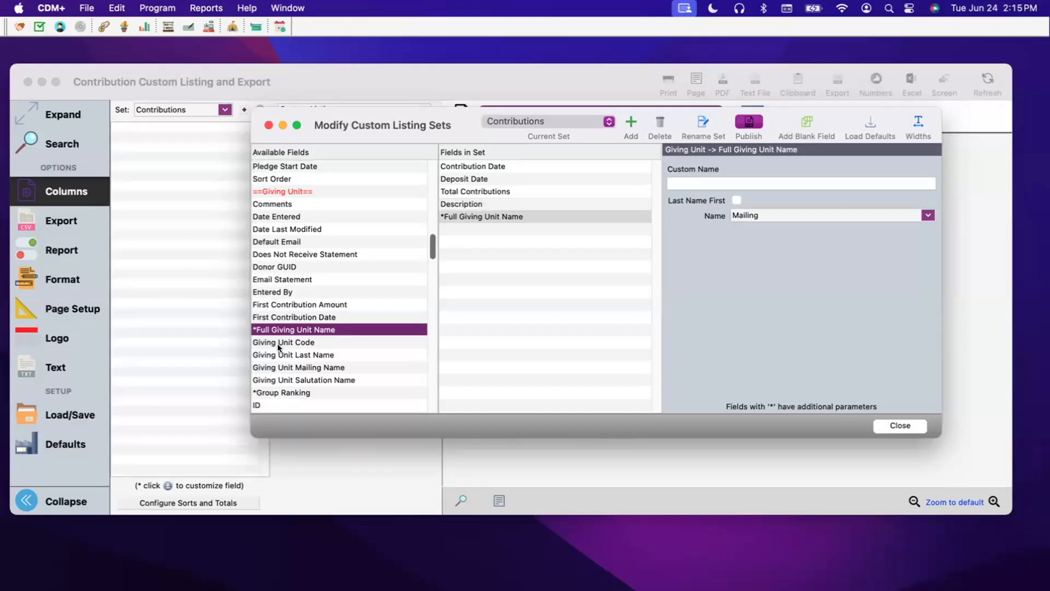
Step: Add the Payment Type field from the Contribution group to the set
{"action": "scroll", "coordinate": [277, 344], "scroll_direction": "down", "scroll_amount": 3}
{"action": "scroll", "coordinate": [284, 339], "scroll_direction": "up", "scroll_amount": 8}
{"action": "scroll", "coordinate": [310, 326], "scroll_direction": "up", "scroll_amount": 15}
{"action": "scroll", "coordinate": [334, 301], "scroll_direction": "up", "scroll_amount": 5}
{"action": "scroll", "coordinate": [335, 301], "scroll_direction": "down", "scroll_amount": 3}
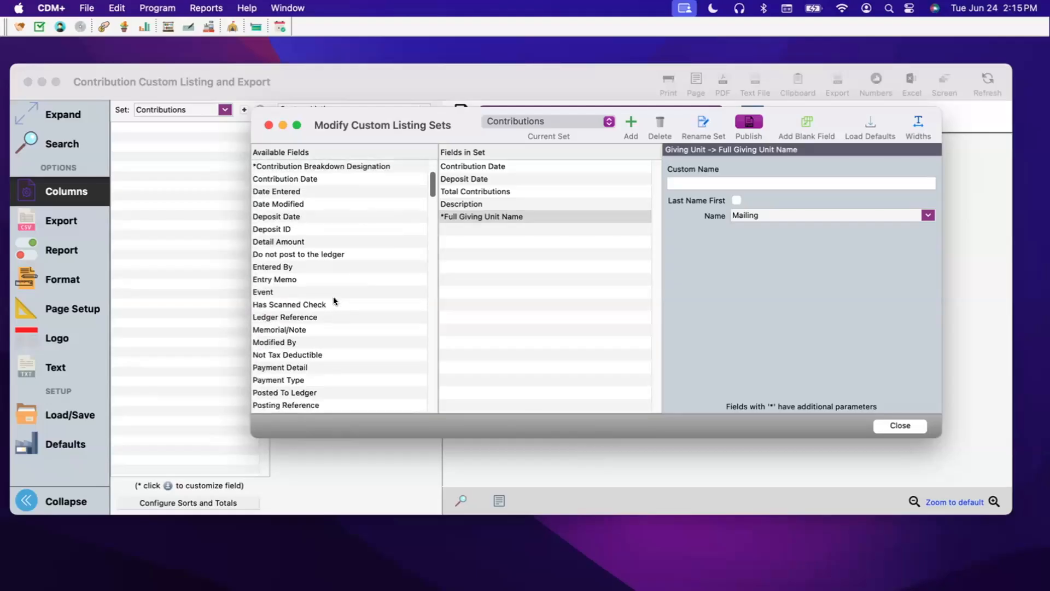
{"action": "double_click", "coordinate": [293, 379]}
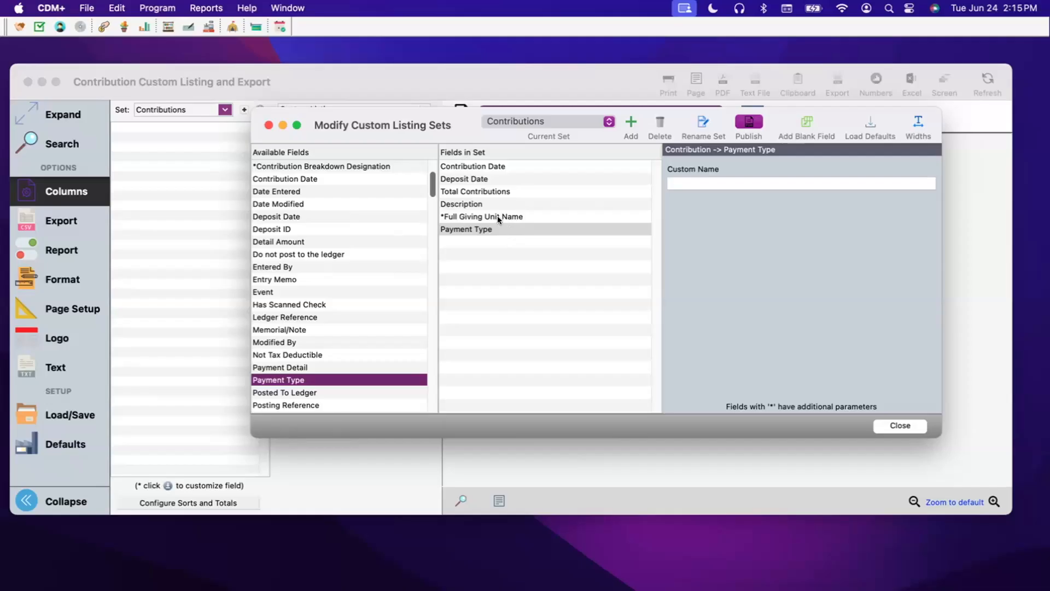
Step: Move Full Giving Unit Name directly below Deposit Date in the set, and format it last name first using the Mailing name
{"action": "left_click", "coordinate": [477, 218]}
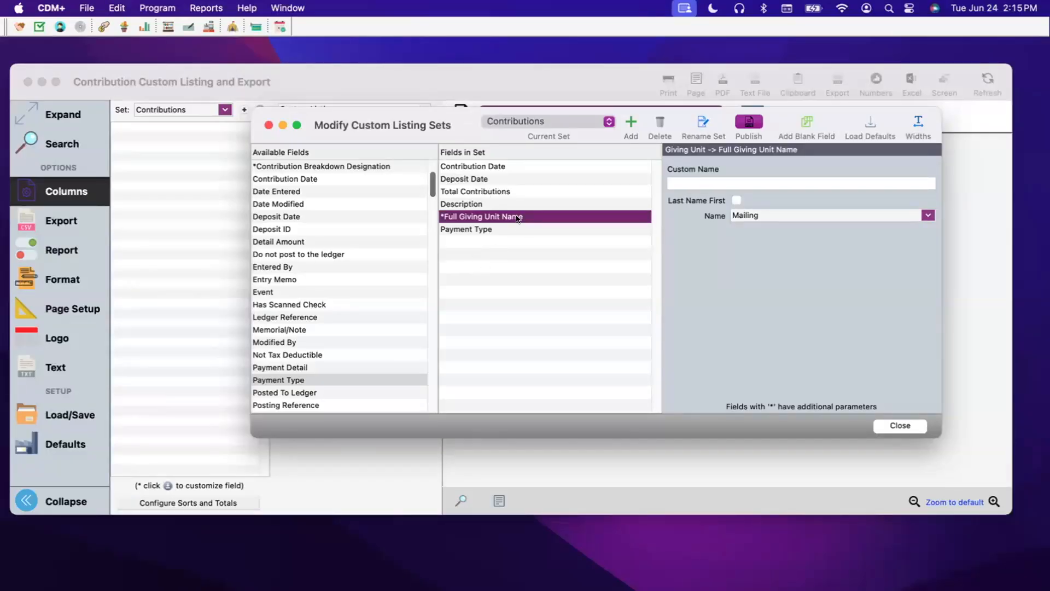
{"action": "left_click_drag", "start_coordinate": [517, 218], "coordinate": [518, 190]}
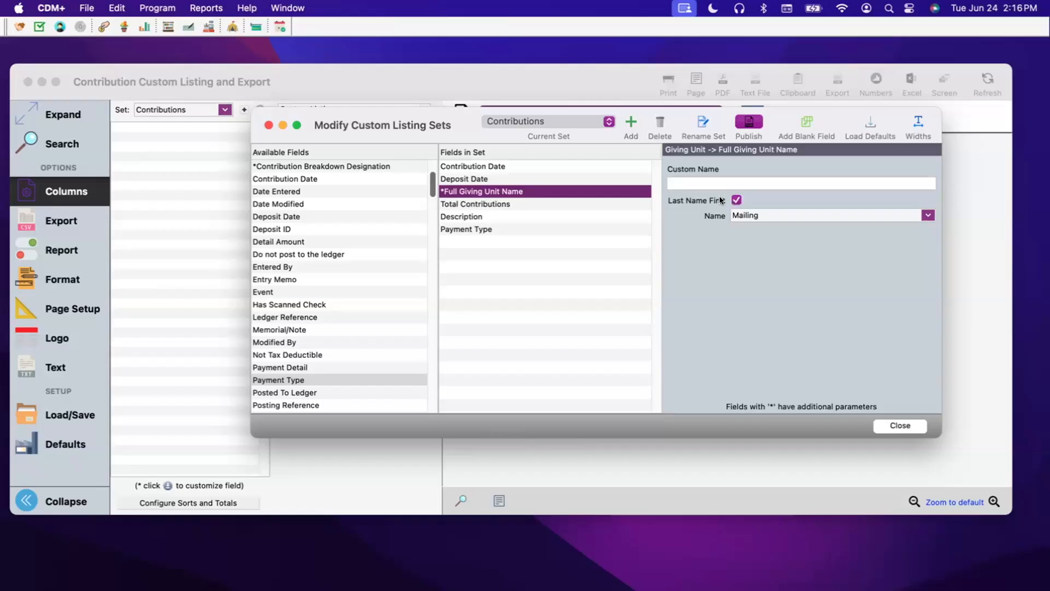
{"action": "left_click", "coordinate": [928, 216]}
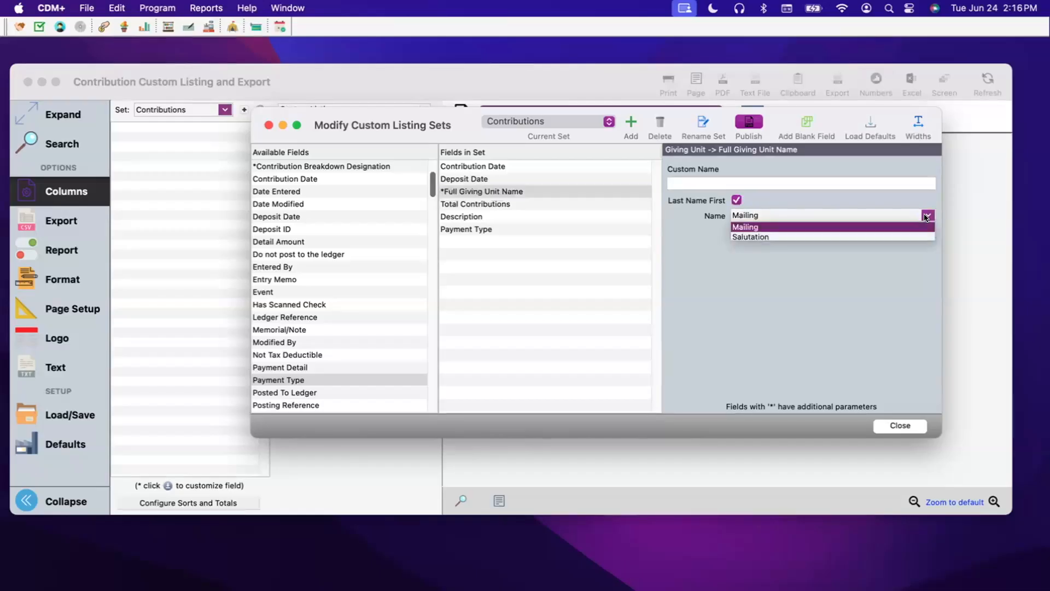
{"action": "left_click", "coordinate": [687, 229]}
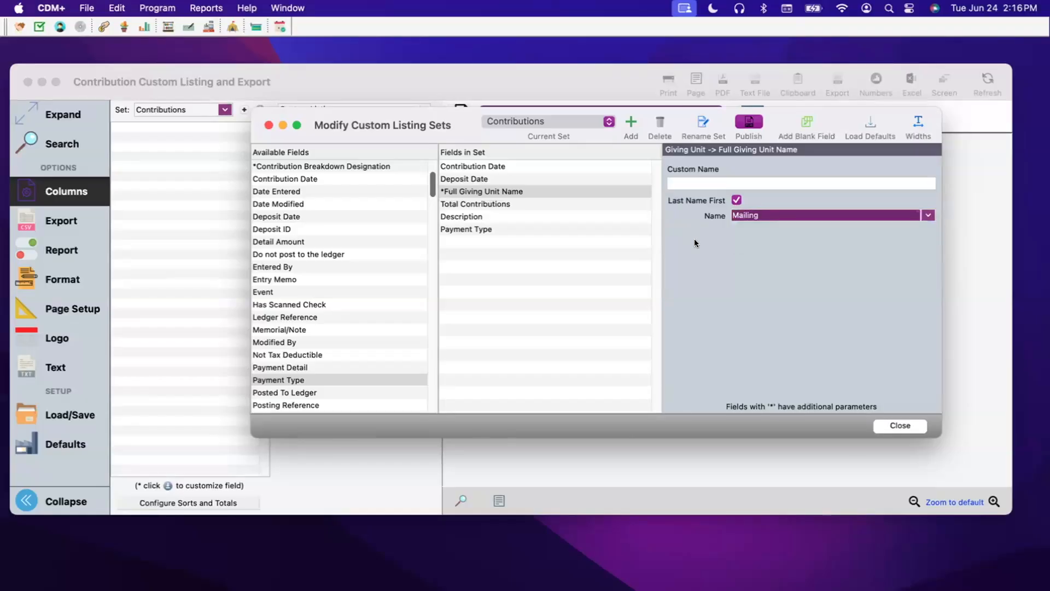
Step: Give the Total Contributions field in the set the custom name Total
{"action": "left_click", "coordinate": [454, 204]}
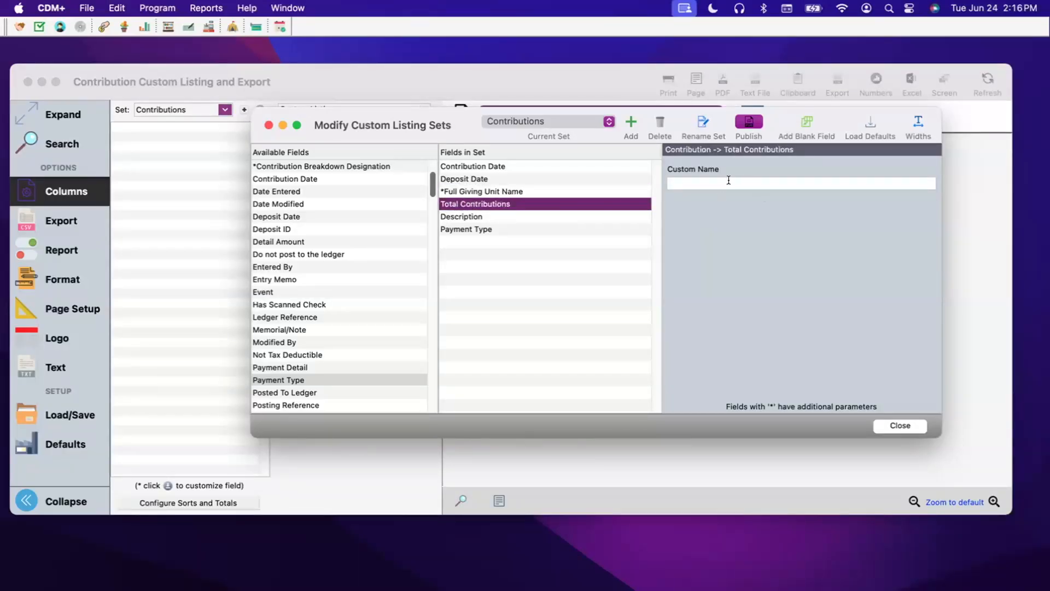
{"action": "left_click", "coordinate": [697, 182]}
{"action": "type", "text": "Total"}
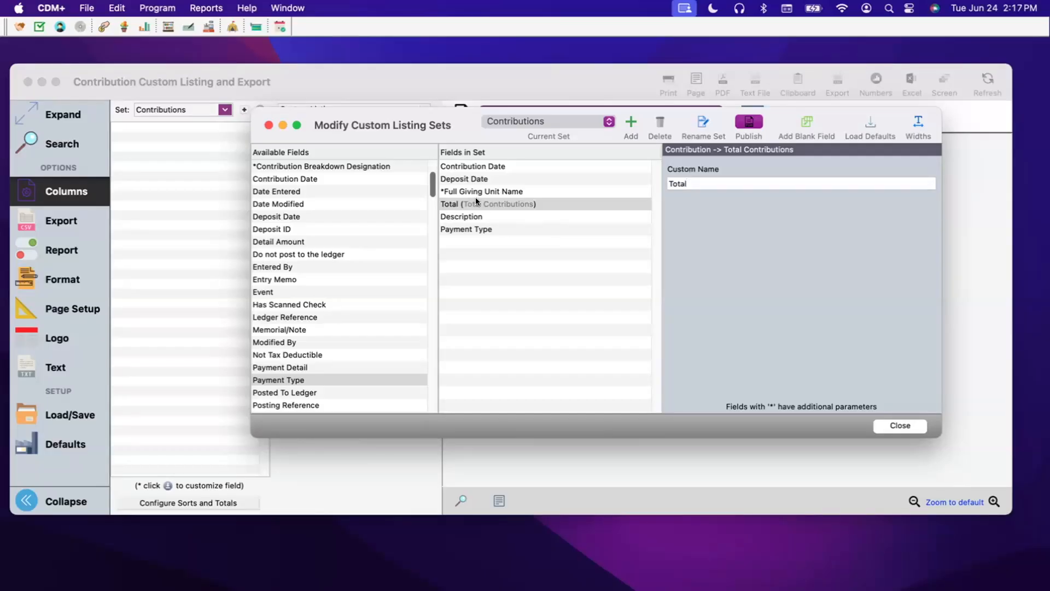
Step: Locate and select Total Contributions among the available Contribution fields
{"action": "scroll", "coordinate": [310, 318], "scroll_direction": "down", "scroll_amount": 10}
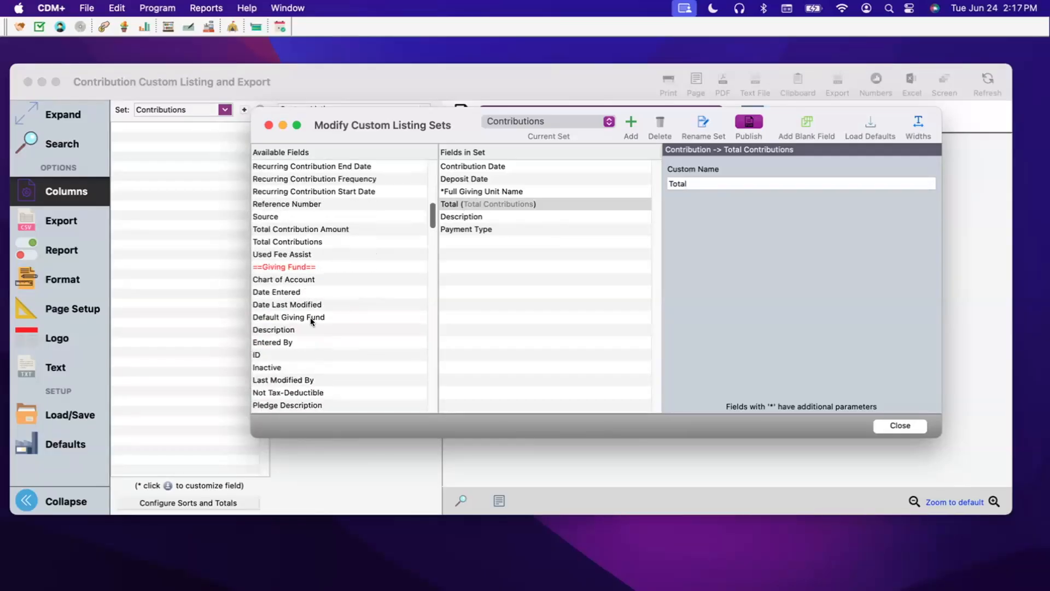
{"action": "left_click", "coordinate": [327, 241]}
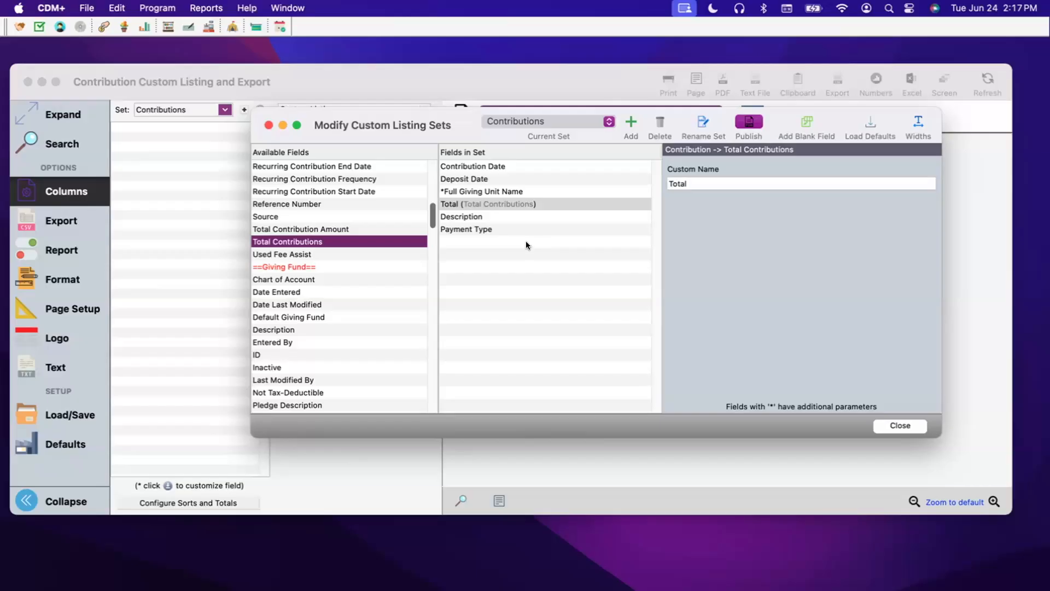
Step: Close the set editor and sort the listing by Deposit Date, then by Contribution Date, both ascending
{"action": "left_click", "coordinate": [900, 426]}
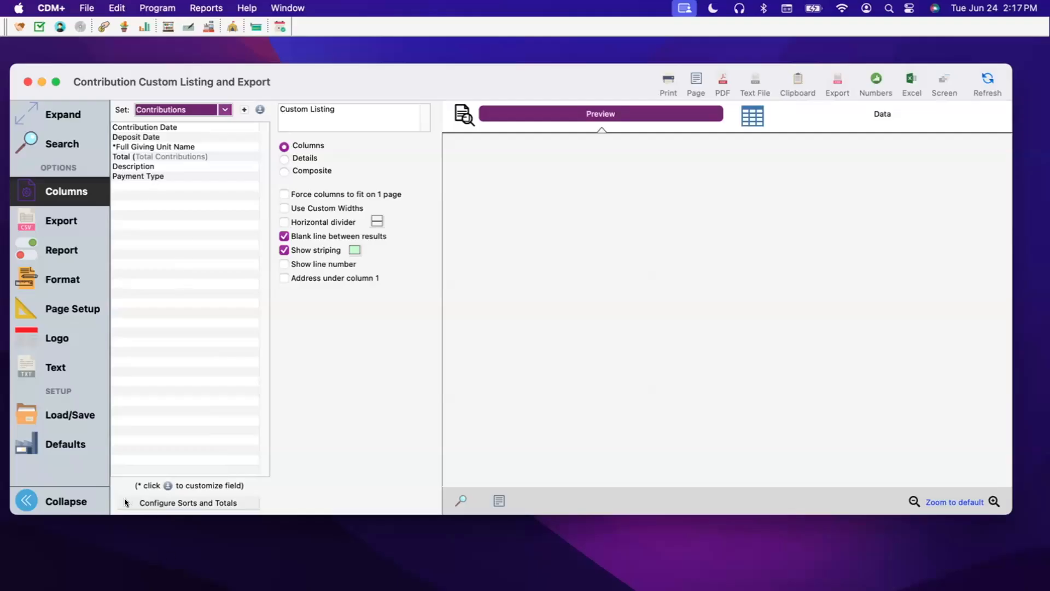
{"action": "left_click", "coordinate": [204, 502]}
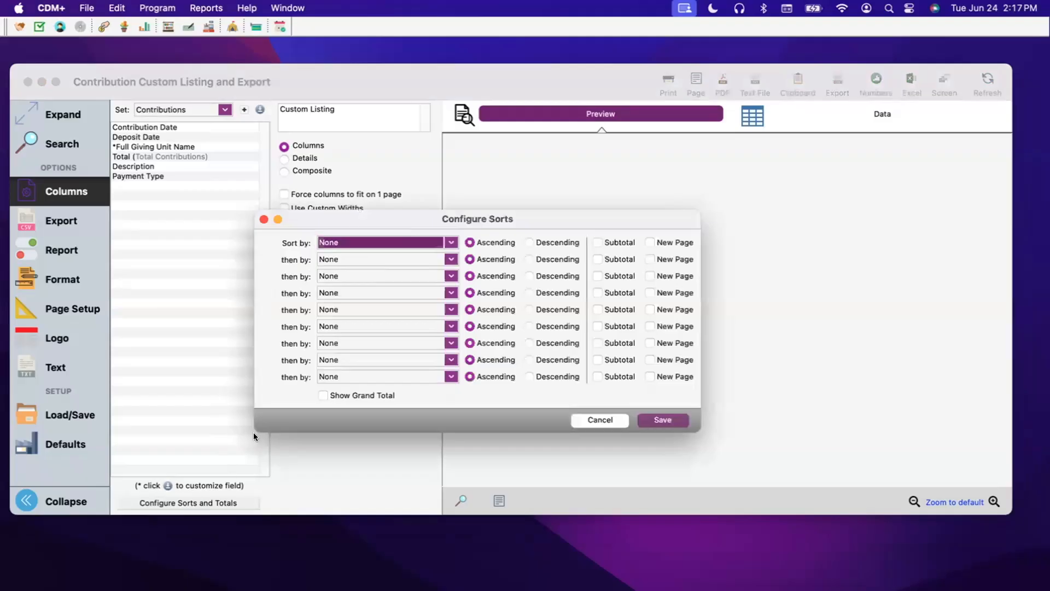
{"action": "left_click", "coordinate": [452, 244]}
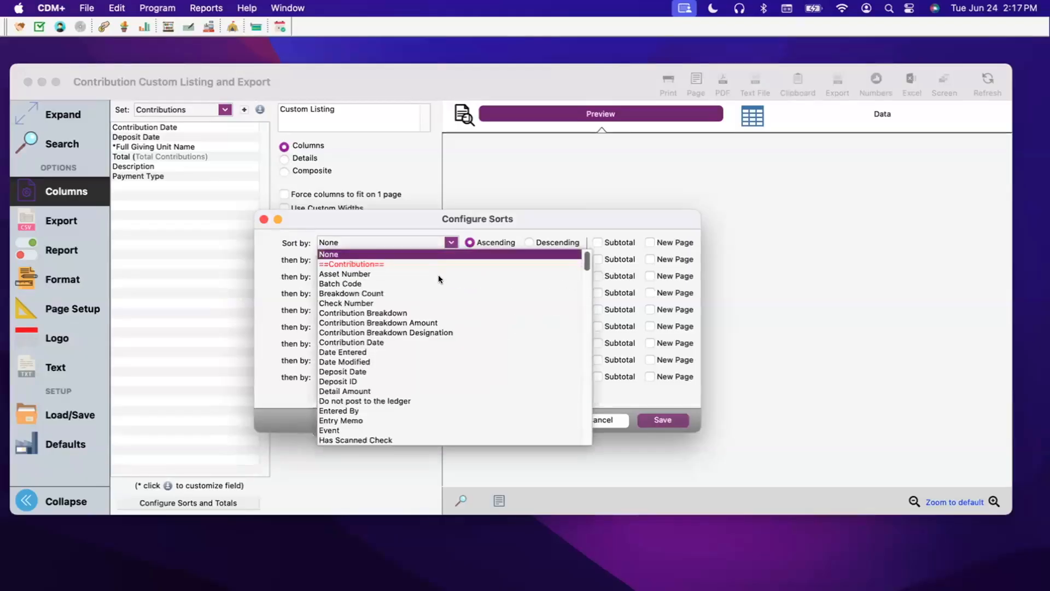
{"action": "left_click", "coordinate": [341, 372]}
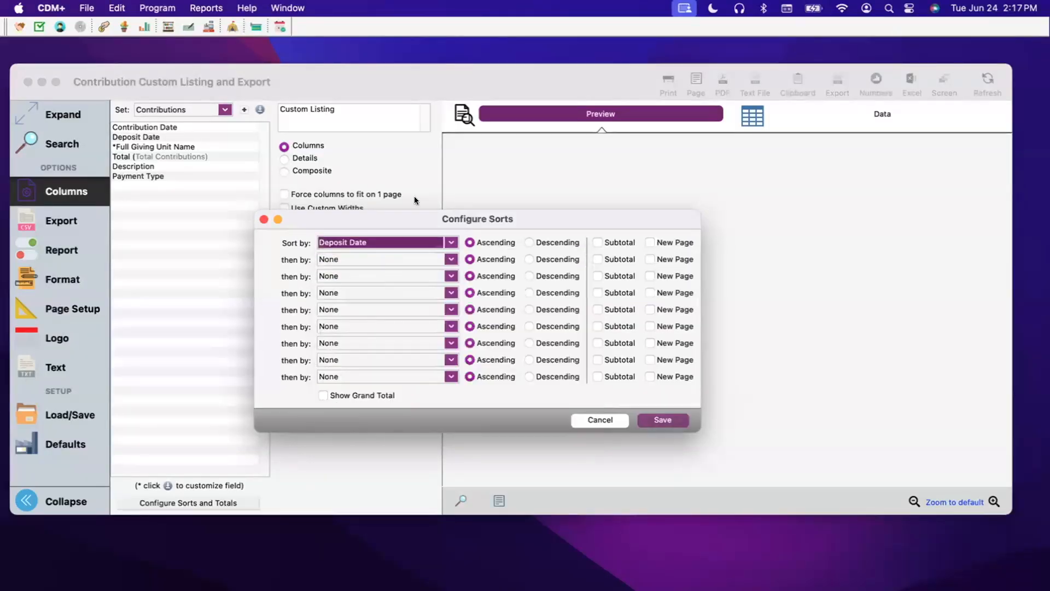
{"action": "left_click", "coordinate": [452, 259]}
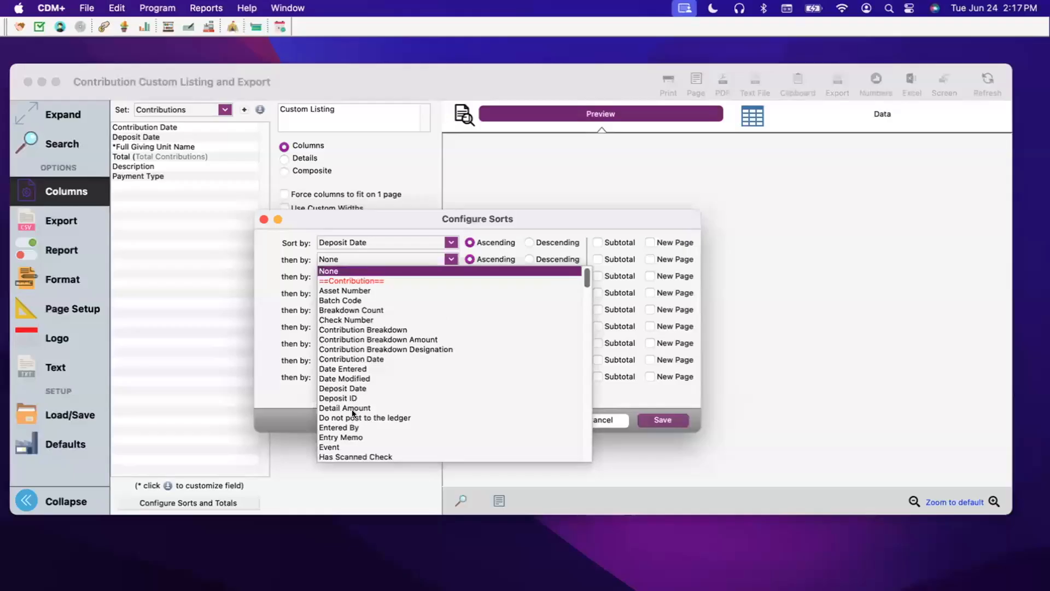
{"action": "scroll", "coordinate": [352, 409], "scroll_direction": "down", "scroll_amount": 2}
{"action": "scroll", "coordinate": [356, 412], "scroll_direction": "up", "scroll_amount": 2}
{"action": "left_click", "coordinate": [361, 356]}
Step: Add Full Giving Unit Name from the giving unit fields as the third ascending sort level
{"action": "left_click", "coordinate": [452, 276]}
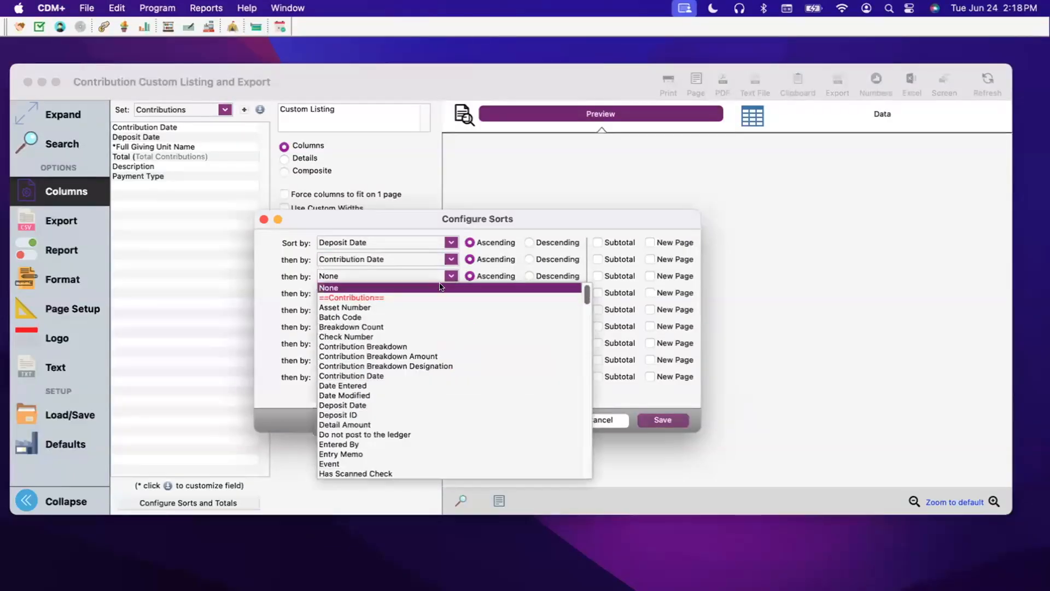
{"action": "scroll", "coordinate": [409, 405], "scroll_direction": "down", "scroll_amount": 15}
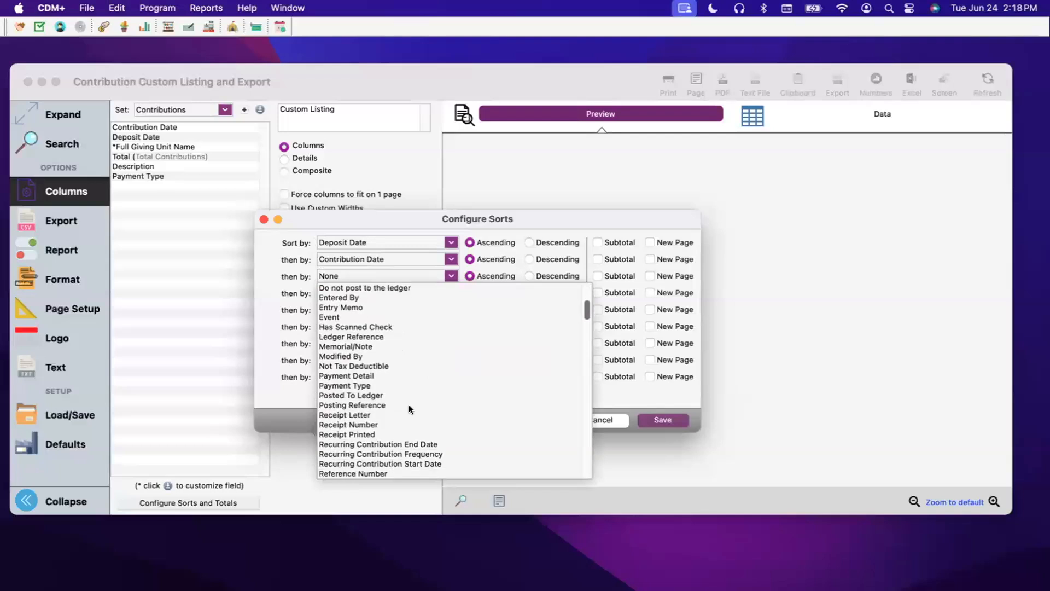
{"action": "scroll", "coordinate": [409, 405], "scroll_direction": "down", "scroll_amount": 5}
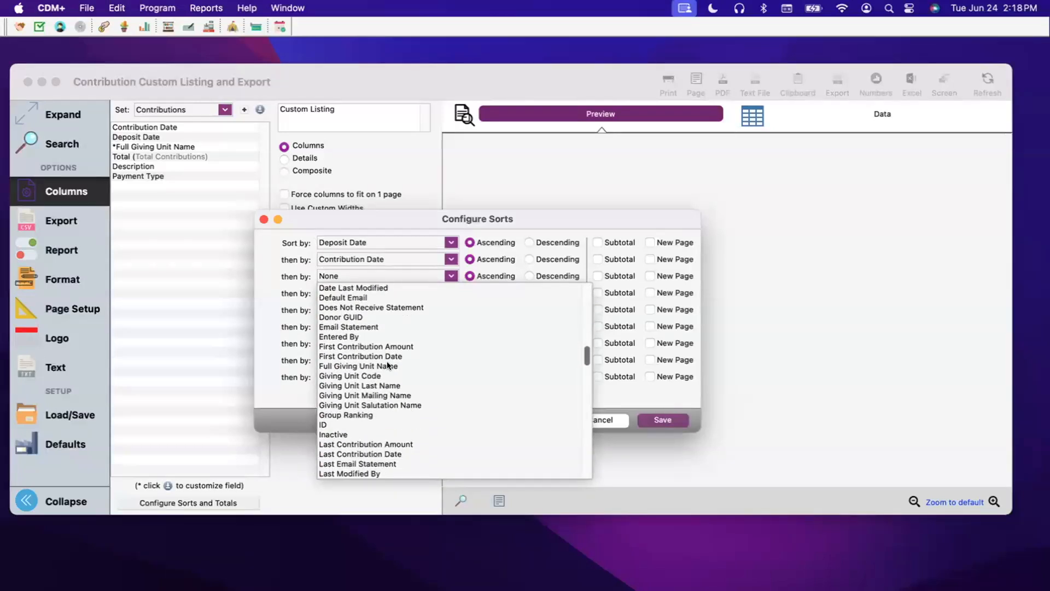
{"action": "left_click", "coordinate": [385, 363]}
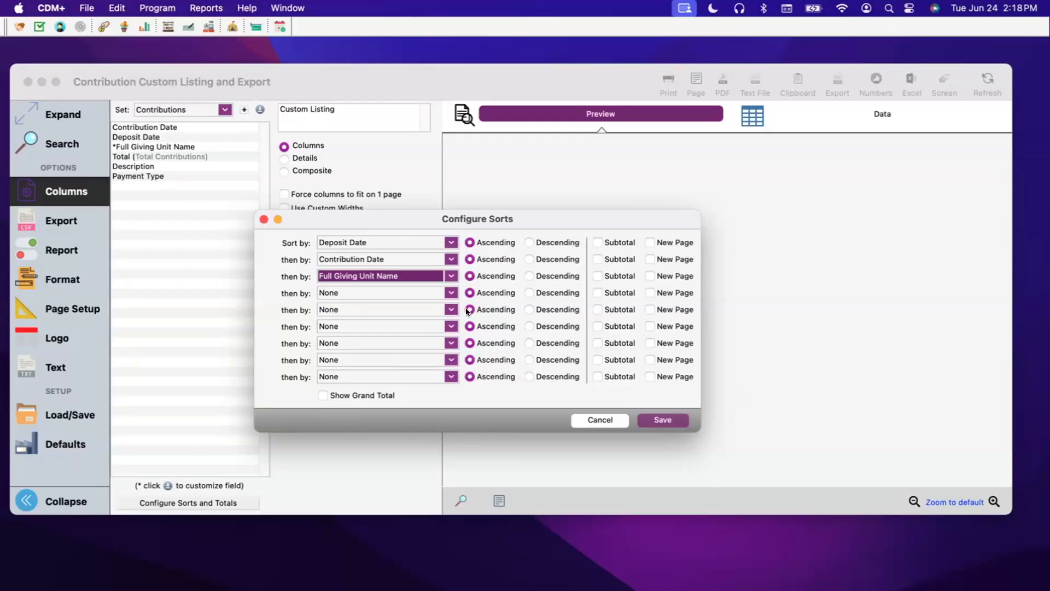
Step: Subtotal on Deposit Date without a new page, show a grand total, and save the sort configuration
{"action": "left_click", "coordinate": [597, 243]}
{"action": "left_click", "coordinate": [650, 242]}
{"action": "left_click", "coordinate": [650, 242]}
{"action": "left_click", "coordinate": [322, 395]}
{"action": "left_click", "coordinate": [665, 421]}
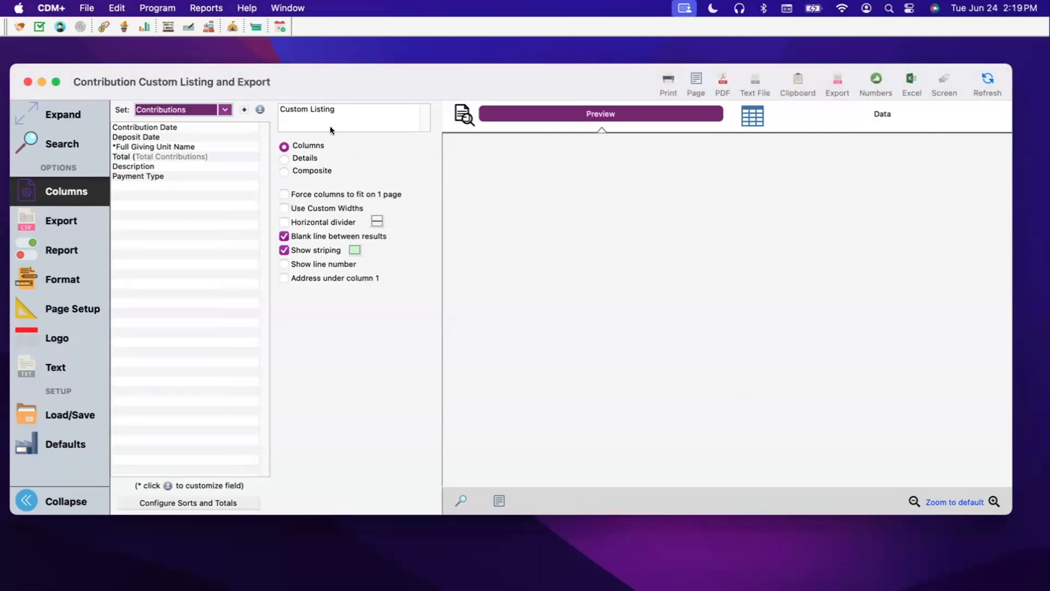
Step: Title the report "Contributions Report" and force its columns to fit on one page
{"action": "left_click", "coordinate": [245, 109]}
{"action": "type", "text": "Cont"}
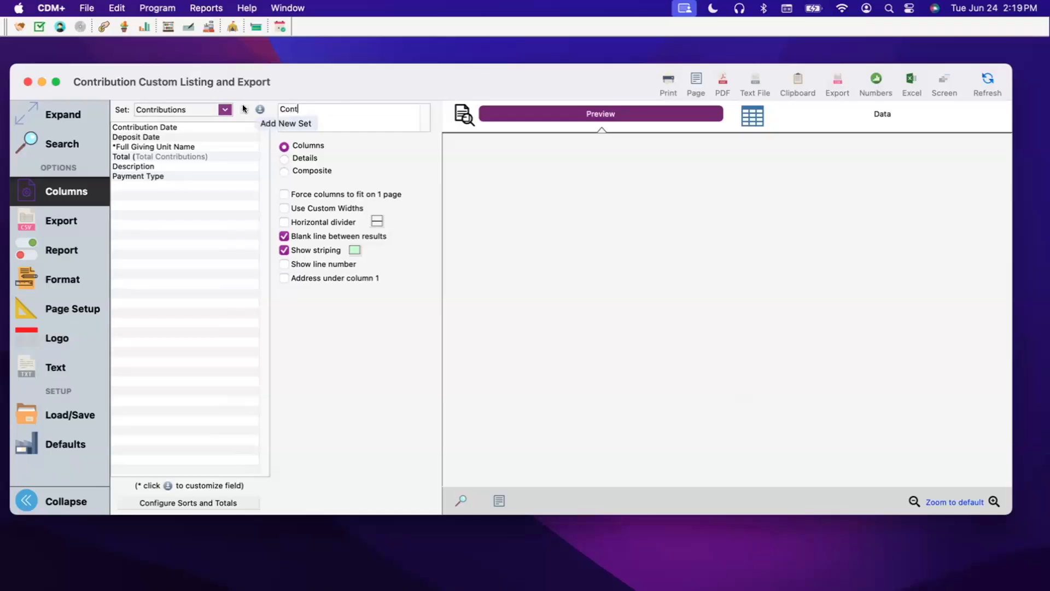
{"action": "type", "text": "ribtuions"}
{"action": "key", "text": "BackSpace"}
{"action": "key", "text": "BackSpace"}
{"action": "key", "text": "BackSpace"}
{"action": "key", "text": "BackSpace"}
{"action": "key", "text": "BackSpace"}
{"action": "key", "text": "BackSpace"}
{"action": "type", "text": "ution"}
{"action": "key", "text": "BackSpace"}
{"action": "type", "text": "s Report"}
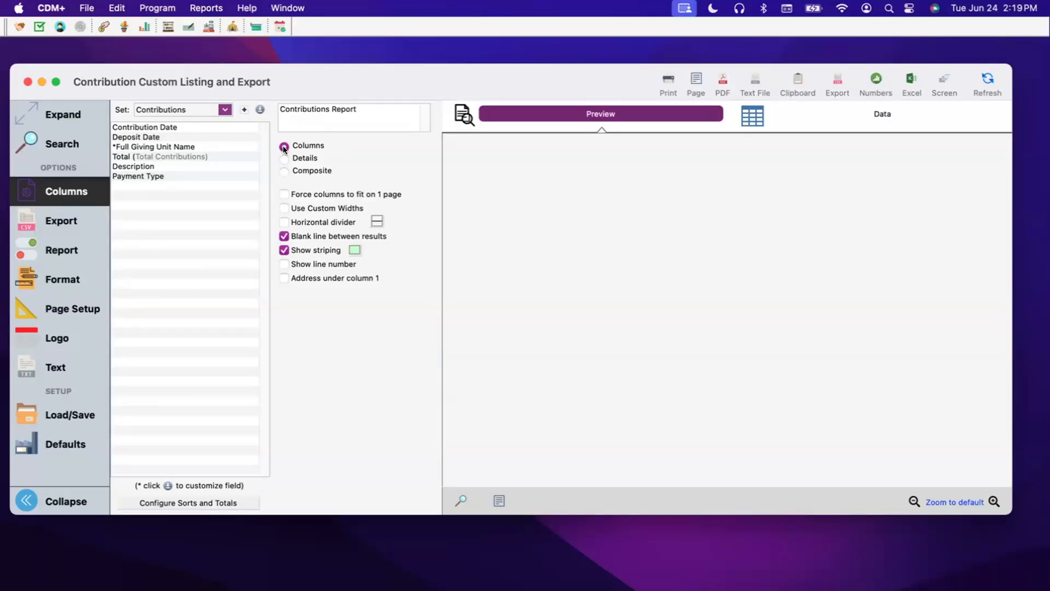
{"action": "left_click", "coordinate": [284, 193]}
Step: Review the export delimiter options and the giving unit code range, including its giving unit lookup list
{"action": "left_click", "coordinate": [60, 222]}
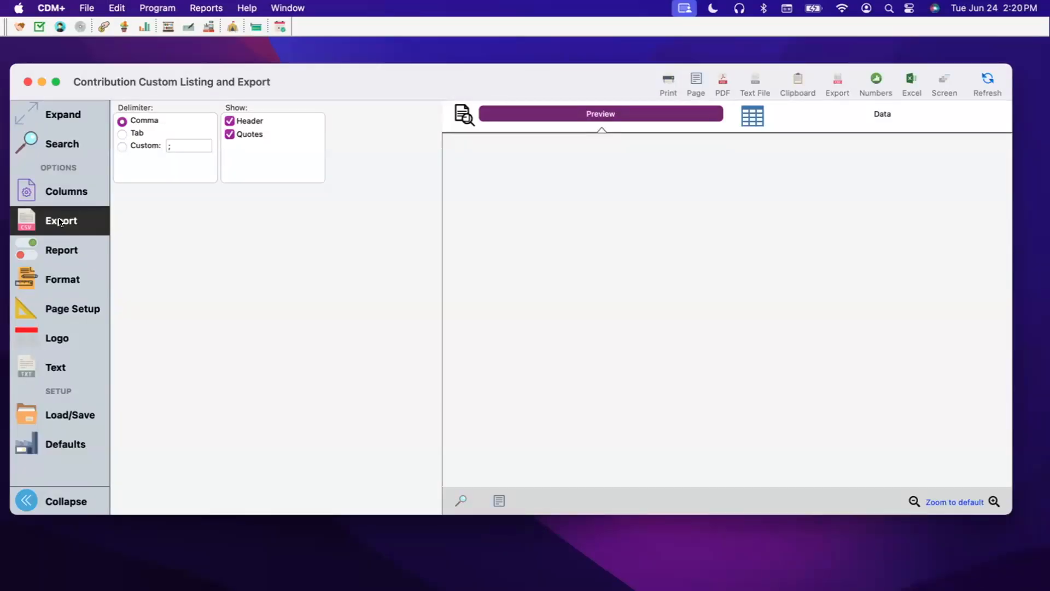
{"action": "left_click", "coordinate": [54, 252]}
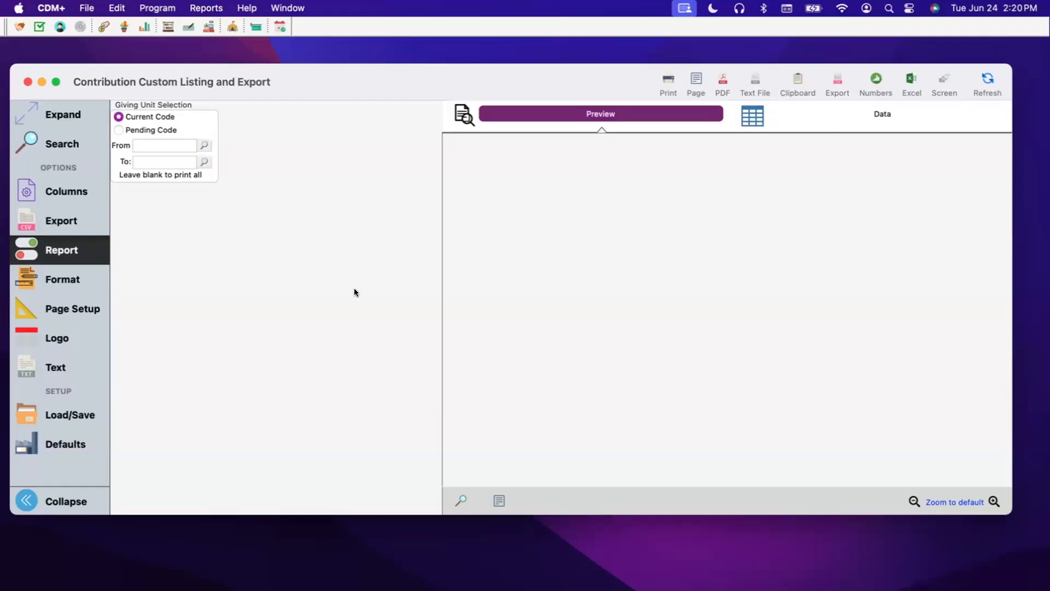
{"action": "left_click", "coordinate": [205, 145]}
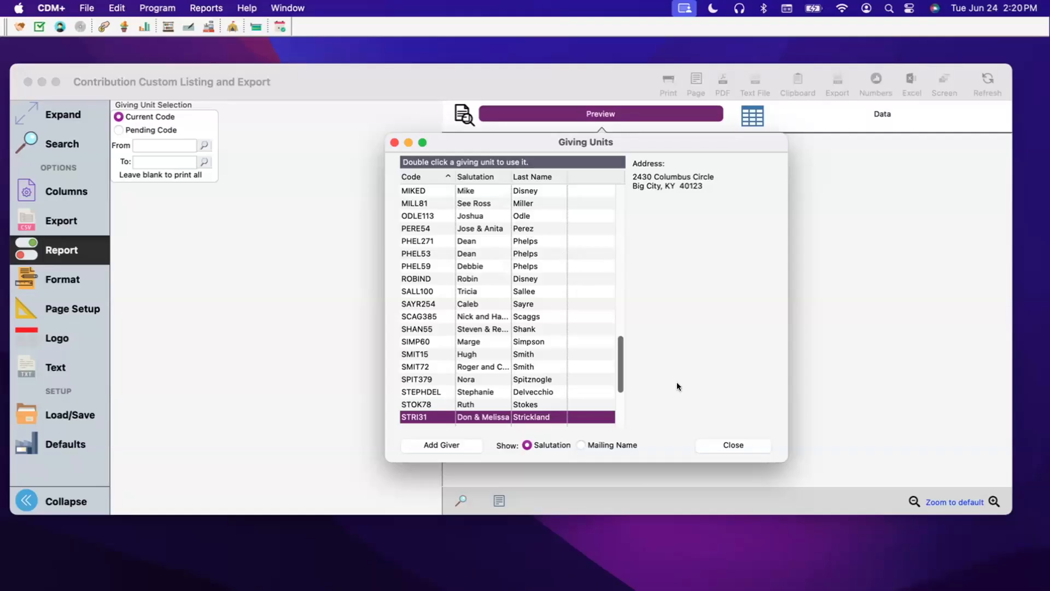
{"action": "left_click", "coordinate": [733, 444]}
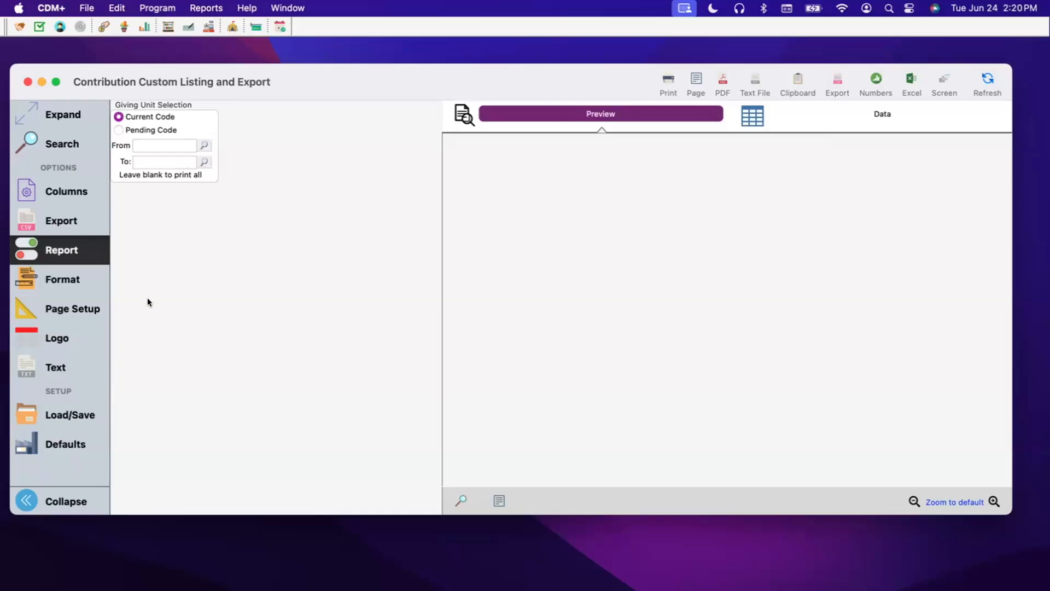
Step: Remove the date, time and user stamps from the report footer
{"action": "left_click", "coordinate": [84, 280]}
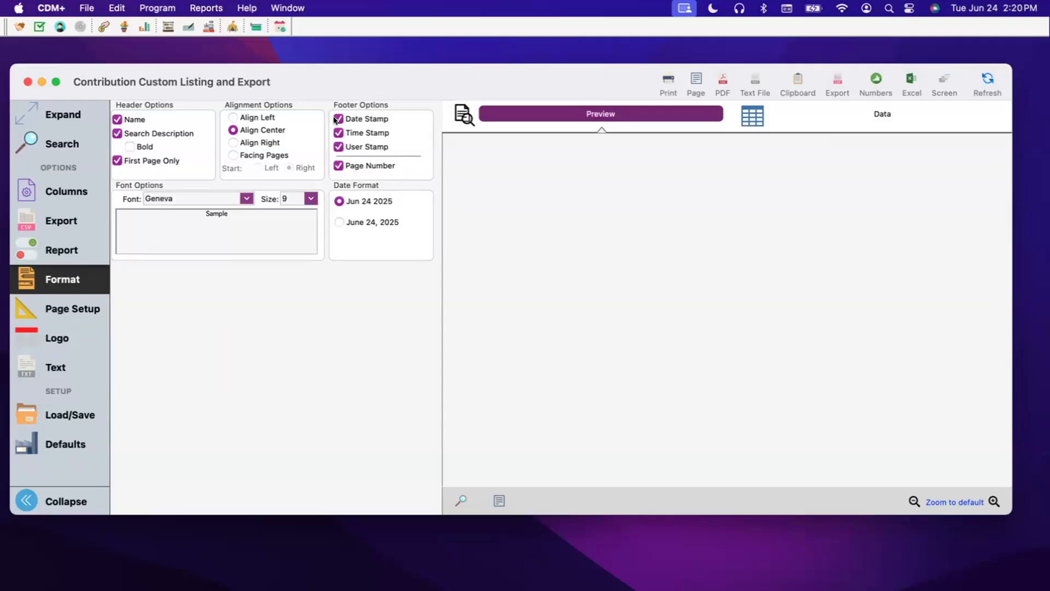
{"action": "left_click", "coordinate": [339, 133]}
{"action": "left_click", "coordinate": [339, 147]}
Step: Leave the search description out of the header and use the "June 24, 2025" date format, keeping center alignment and Geneva 9
{"action": "left_click", "coordinate": [235, 116]}
{"action": "left_click", "coordinate": [117, 134]}
{"action": "left_click", "coordinate": [339, 221]}
{"action": "left_click", "coordinate": [247, 198]}
{"action": "left_click", "coordinate": [309, 200]}
{"action": "left_click", "coordinate": [377, 339]}
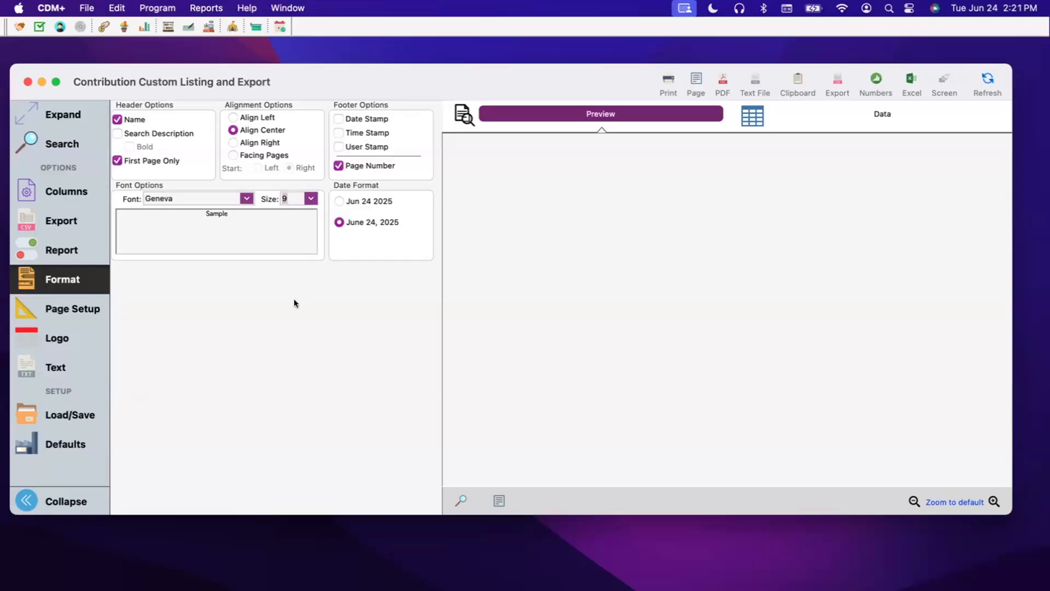
Step: Set the report's page orientation to Landscape
{"action": "left_click", "coordinate": [62, 304]}
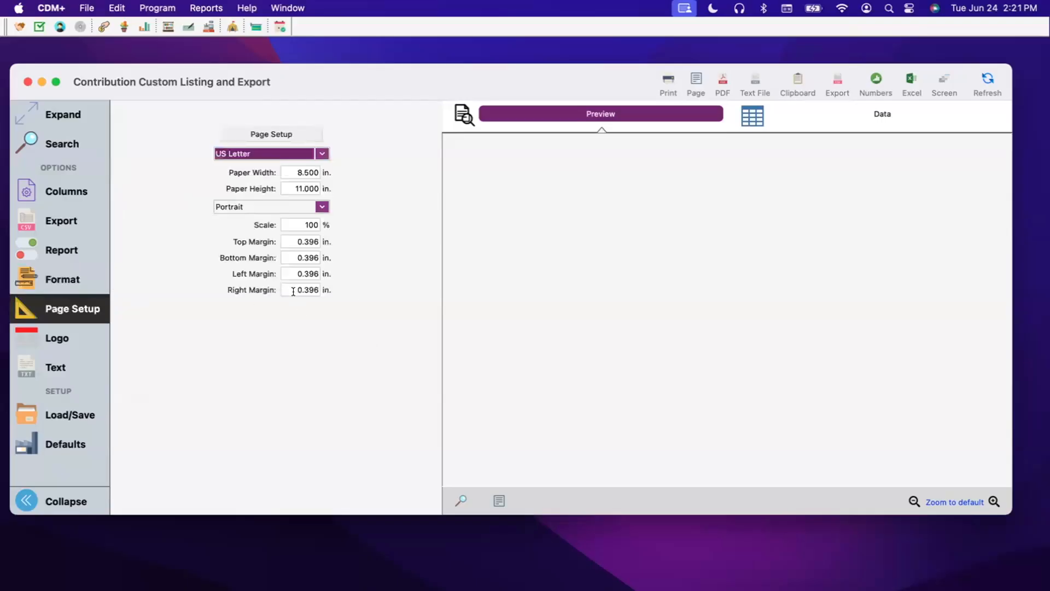
{"action": "left_click", "coordinate": [322, 207]}
{"action": "left_click", "coordinate": [254, 227]}
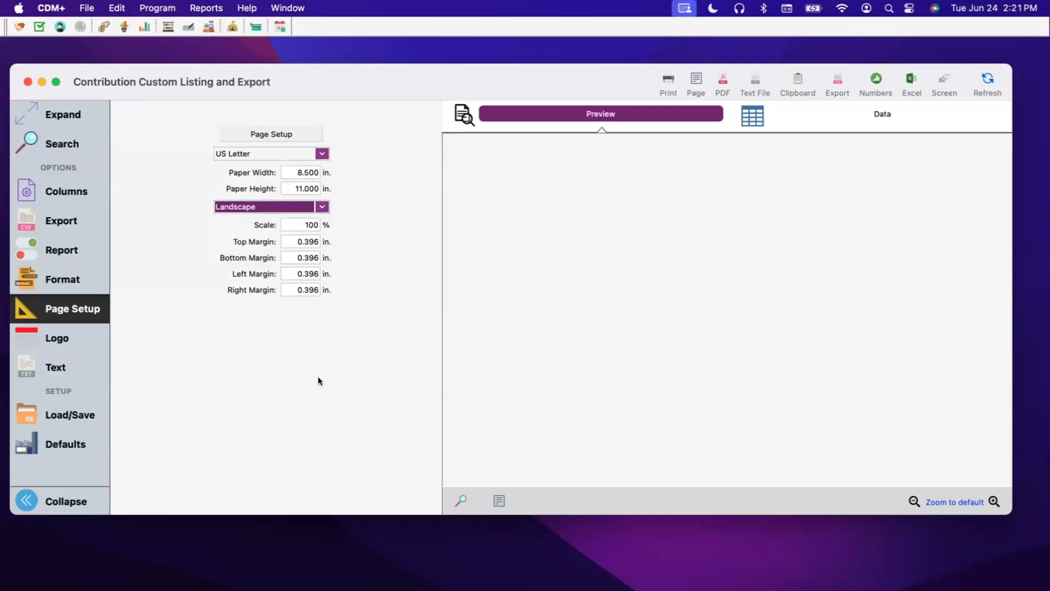
Step: Check the paper size choices and the system page setup dialog without changing anything
{"action": "left_click", "coordinate": [322, 154]}
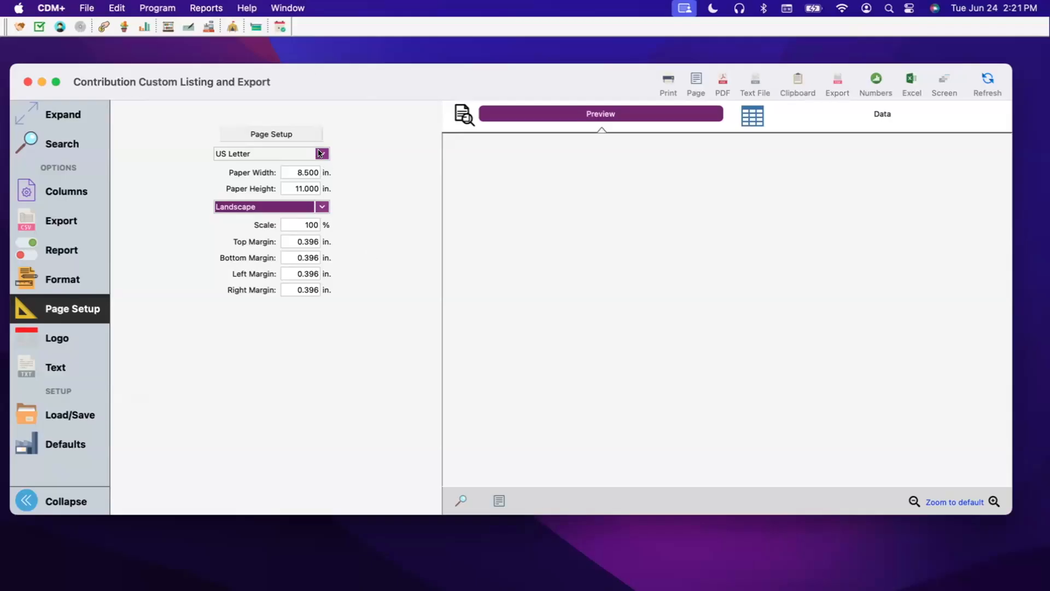
{"action": "left_click", "coordinate": [409, 207]}
{"action": "left_click", "coordinate": [280, 133]}
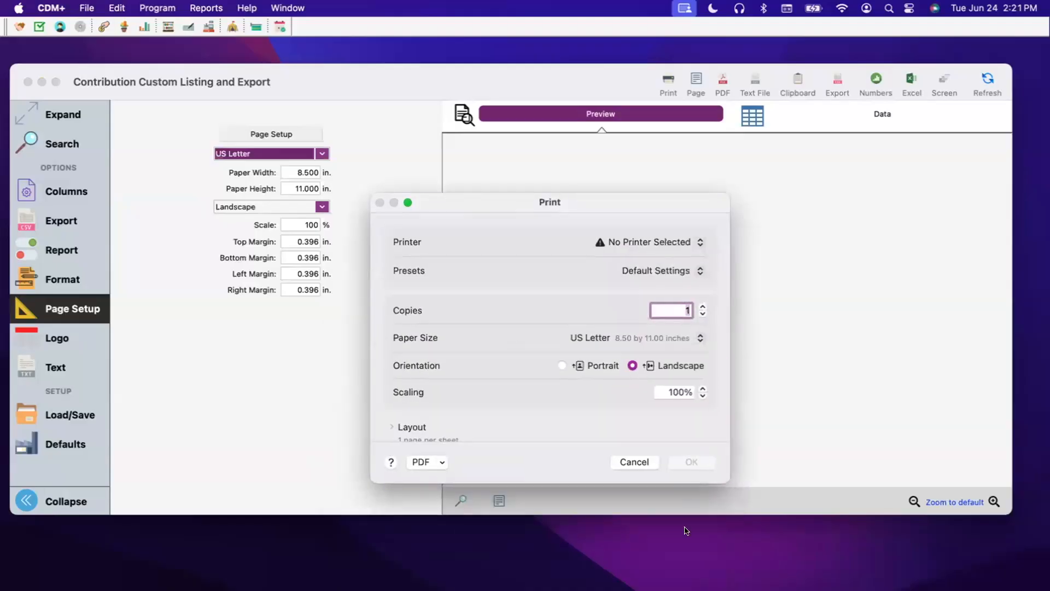
{"action": "left_click", "coordinate": [633, 461]}
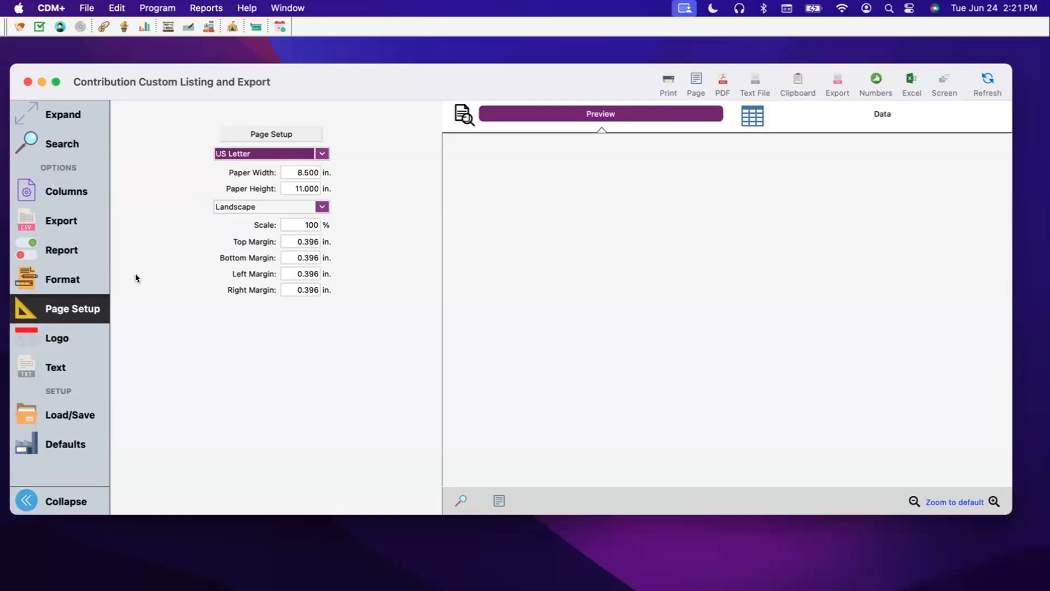
Step: Review the logo settings, the Standard and Advanced text file options, and the list of saved report setups
{"action": "left_click", "coordinate": [63, 335]}
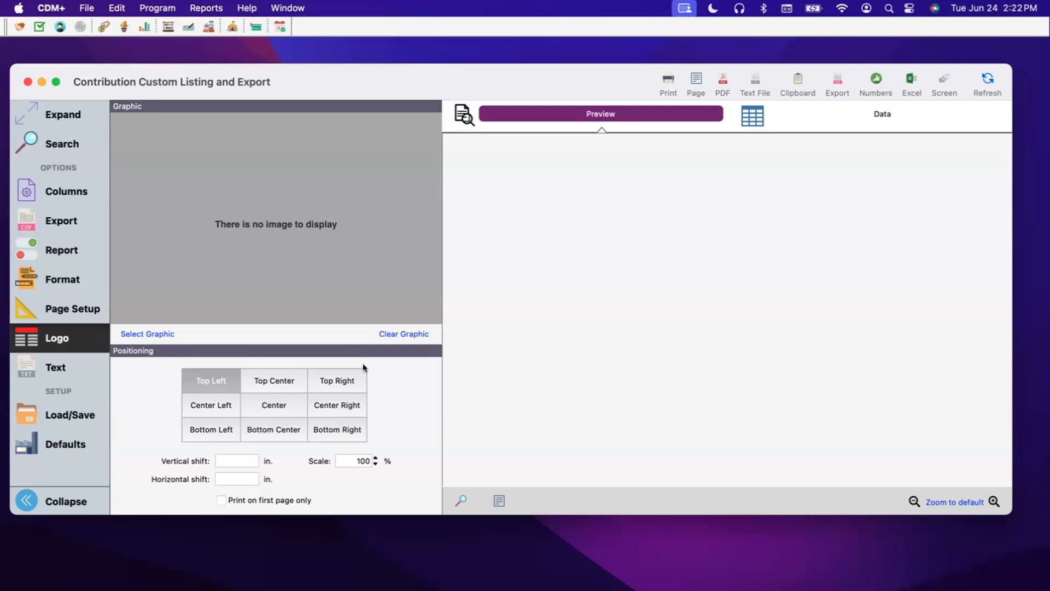
{"action": "left_click", "coordinate": [64, 366]}
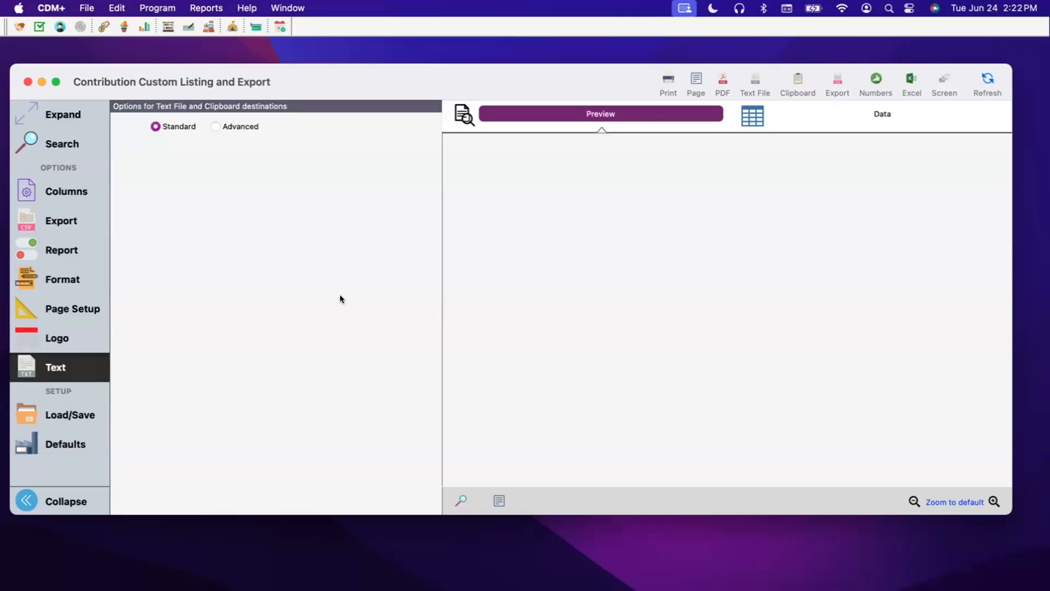
{"action": "left_click", "coordinate": [215, 126]}
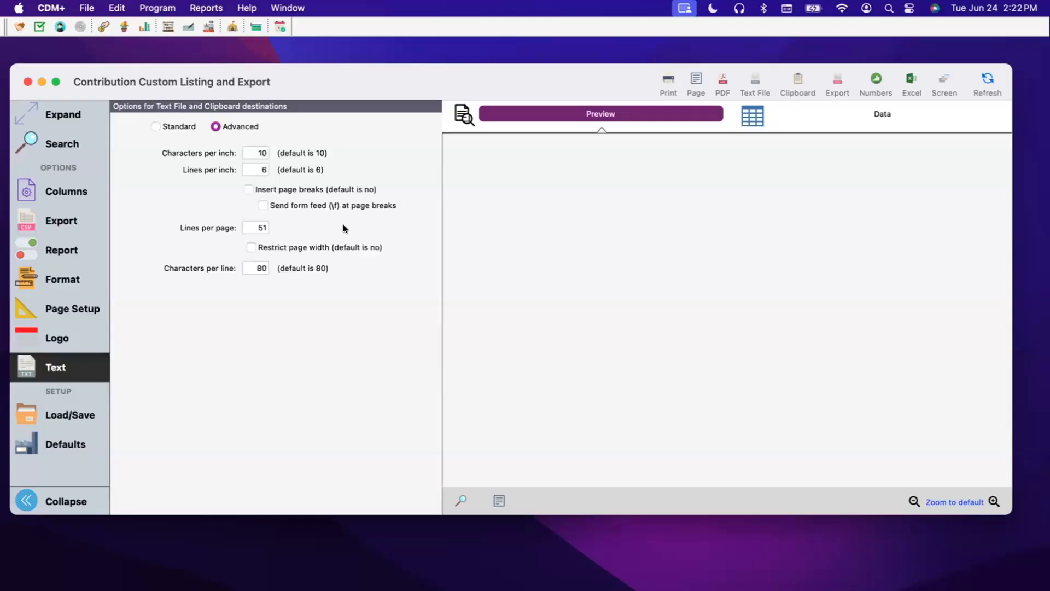
{"action": "left_click", "coordinate": [175, 125]}
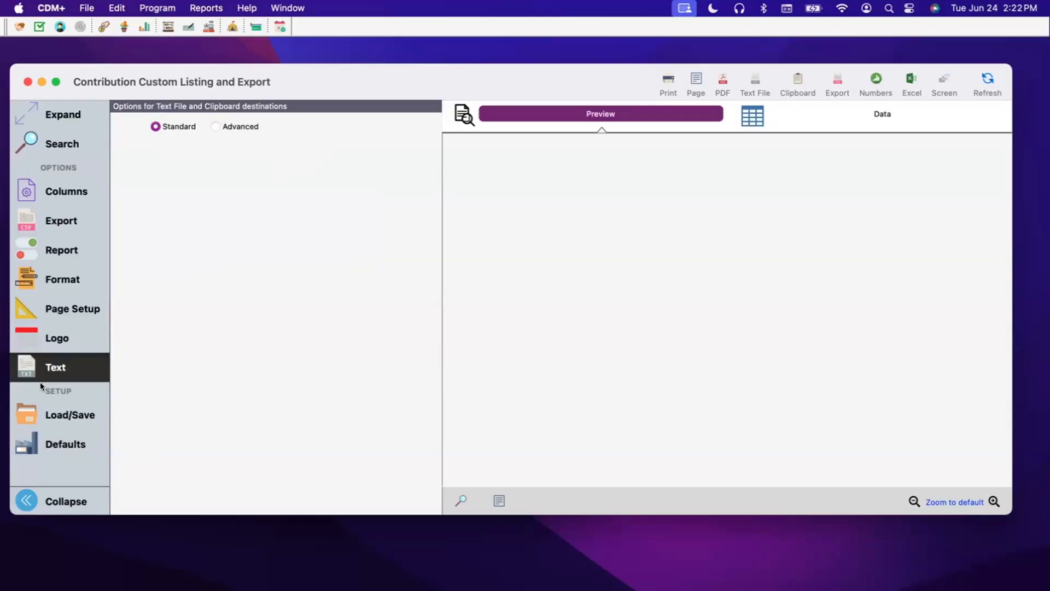
{"action": "left_click", "coordinate": [68, 413]}
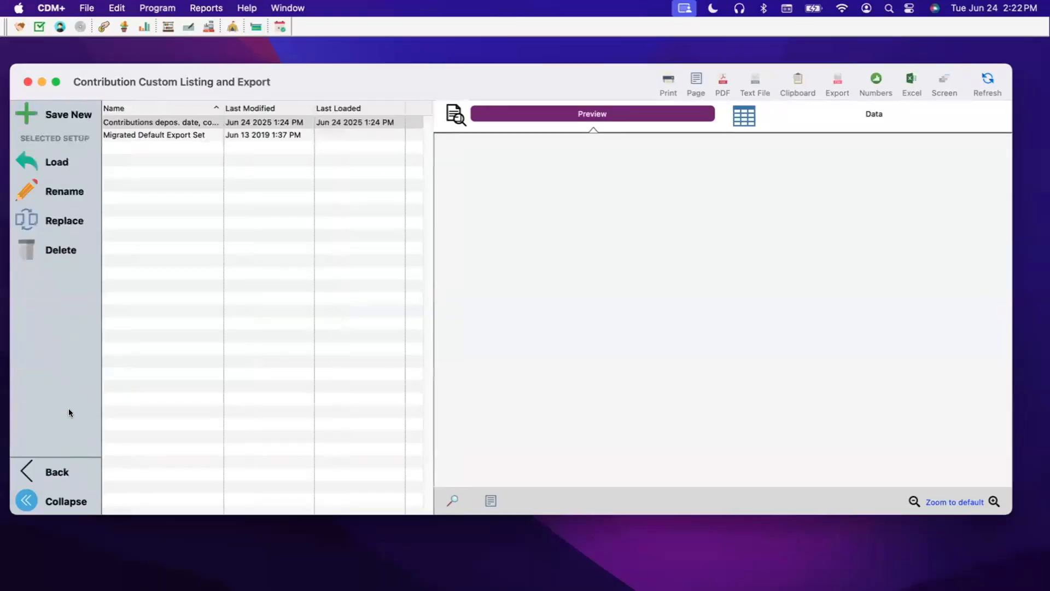
{"action": "left_click", "coordinate": [29, 462]}
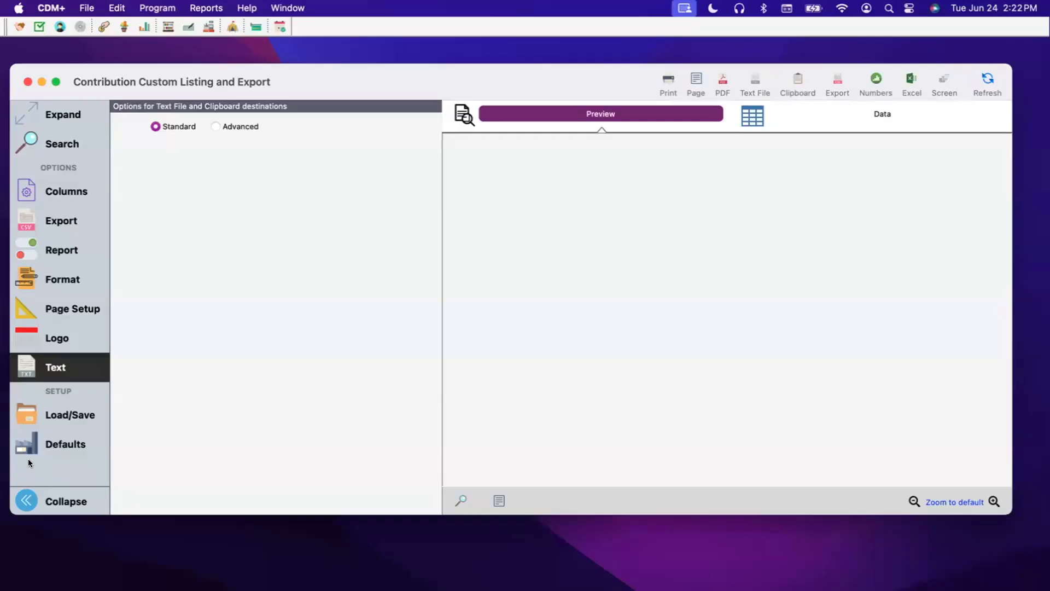
Step: Generate the preview of the Contributions Report and examine its contribution rows and deposit date subtotals
{"action": "left_click", "coordinate": [73, 189]}
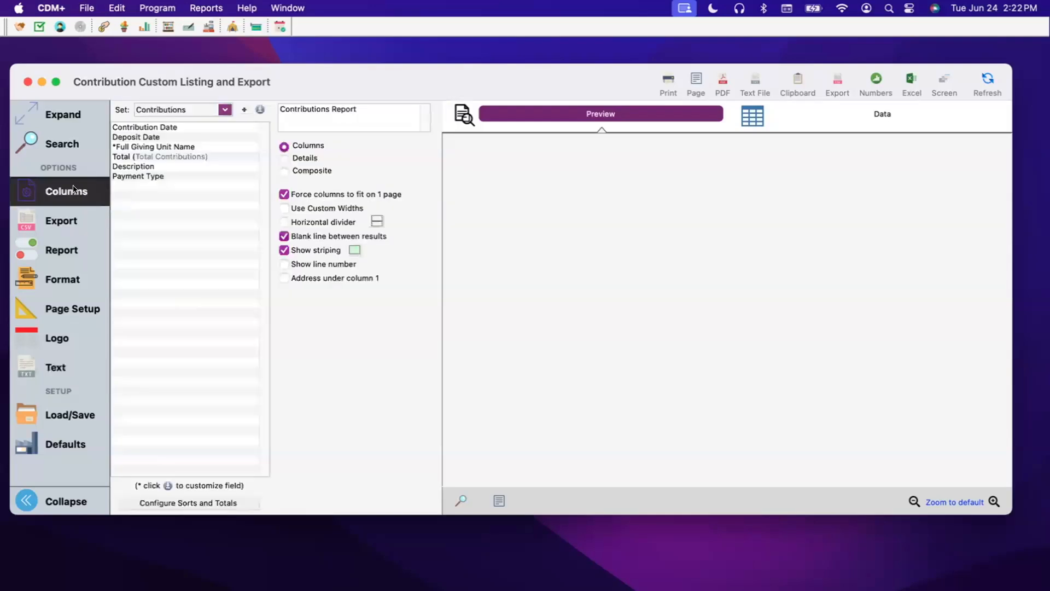
{"action": "left_click", "coordinate": [981, 73]}
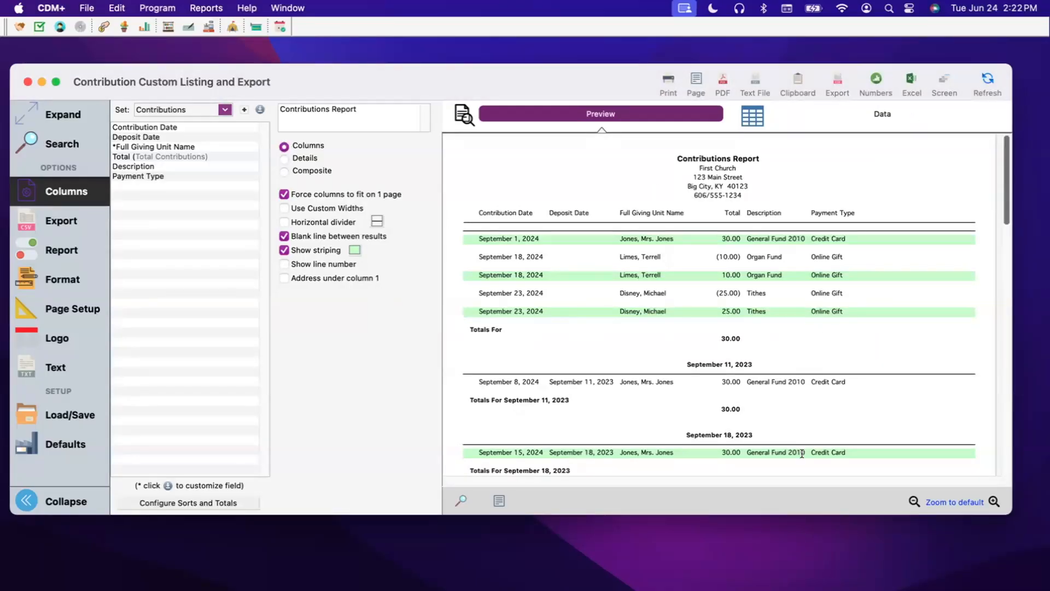
{"action": "scroll", "coordinate": [609, 372], "scroll_direction": "down", "scroll_amount": 2}
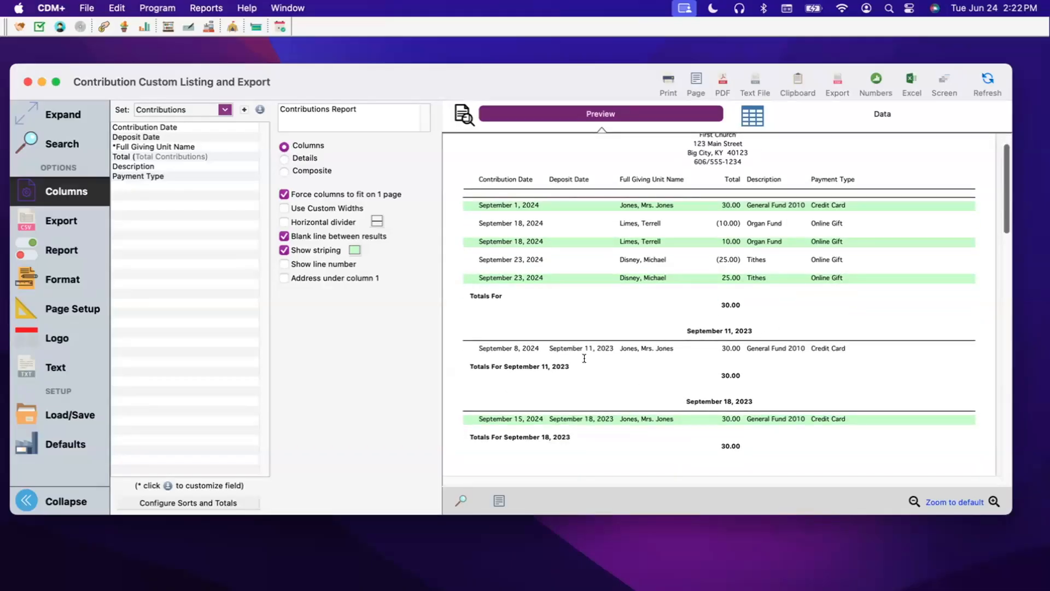
{"action": "scroll", "coordinate": [516, 362], "scroll_direction": "down", "scroll_amount": 6}
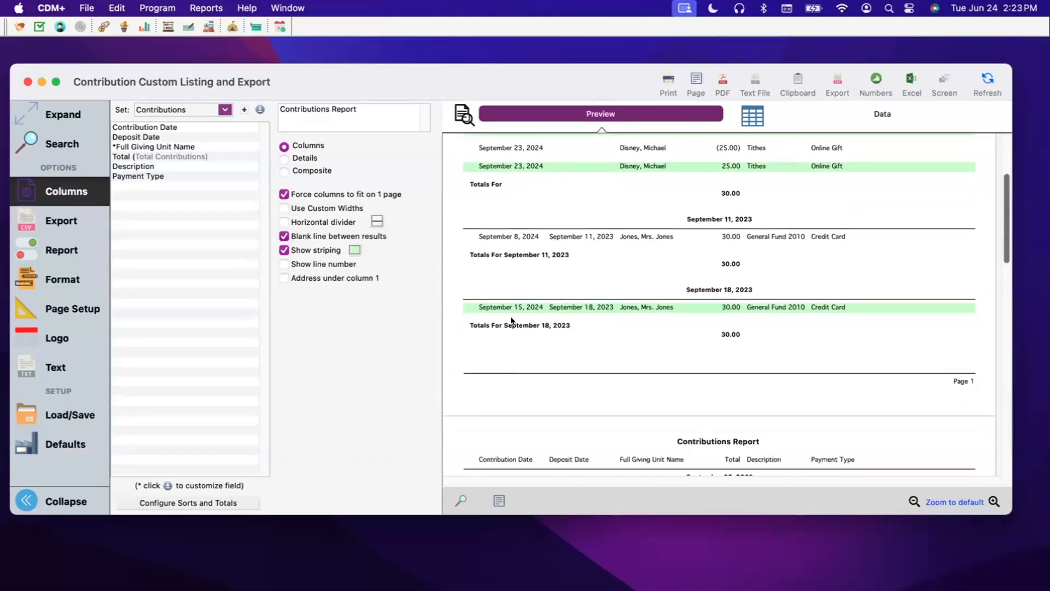
{"action": "scroll", "coordinate": [563, 299], "scroll_direction": "down", "scroll_amount": 5}
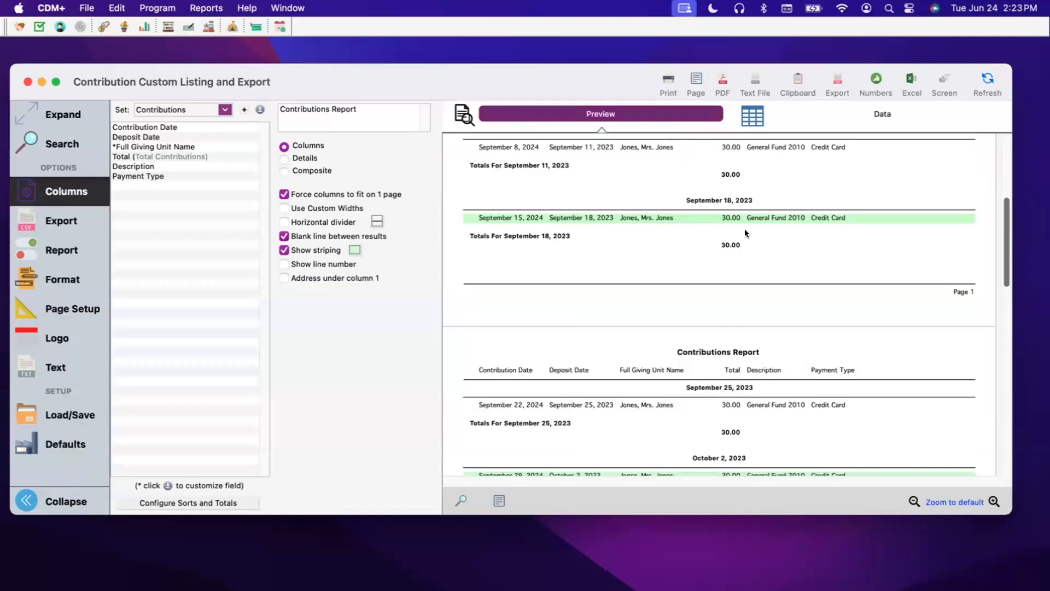
{"action": "scroll", "coordinate": [676, 366], "scroll_direction": "down", "scroll_amount": 15}
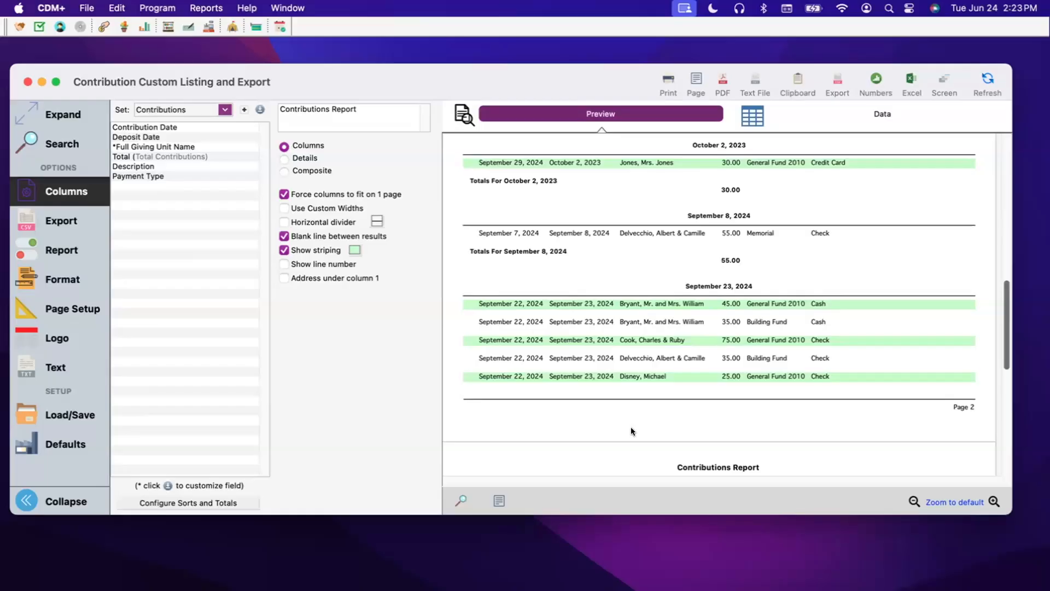
Step: Sort Full Giving Unit Name in descending order, refresh the preview and check the row order within the deposit date groups
{"action": "scroll", "coordinate": [638, 410], "scroll_direction": "up", "scroll_amount": 3}
{"action": "scroll", "coordinate": [659, 263], "scroll_direction": "down", "scroll_amount": 5}
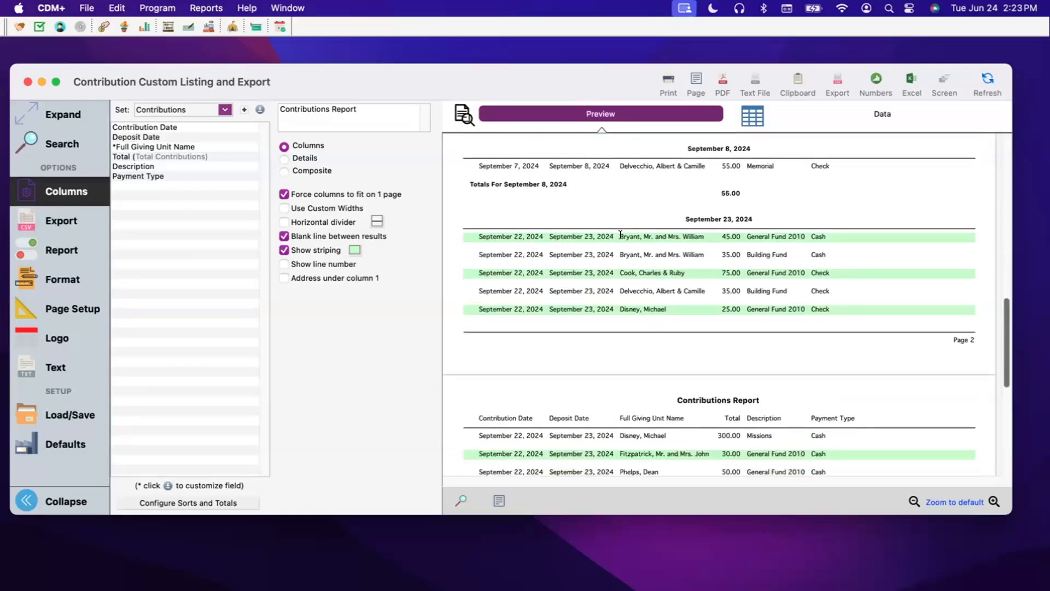
{"action": "scroll", "coordinate": [627, 302], "scroll_direction": "down", "scroll_amount": 5}
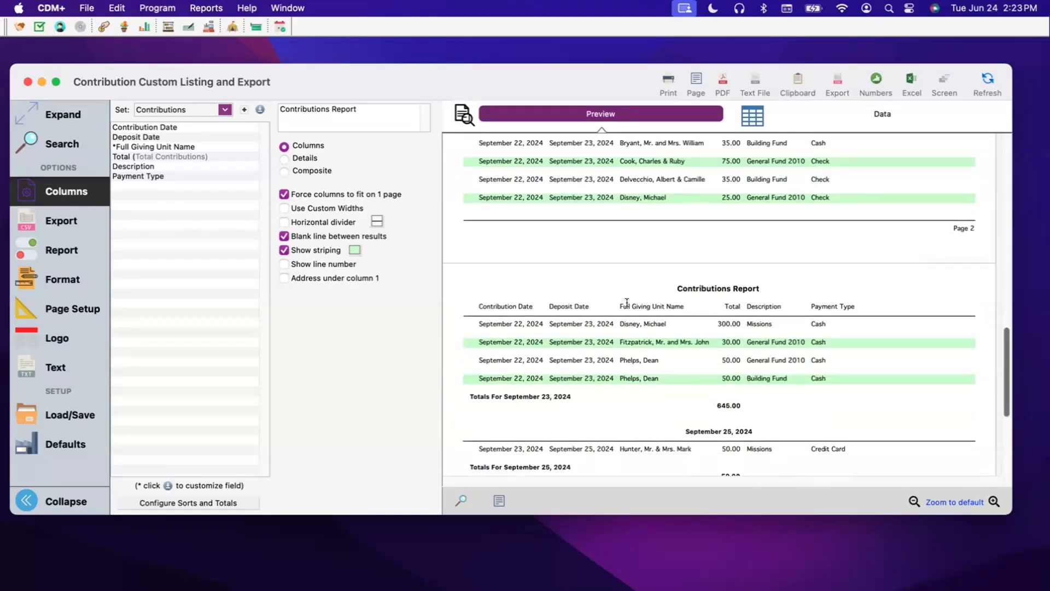
{"action": "scroll", "coordinate": [627, 302], "scroll_direction": "up", "scroll_amount": 5}
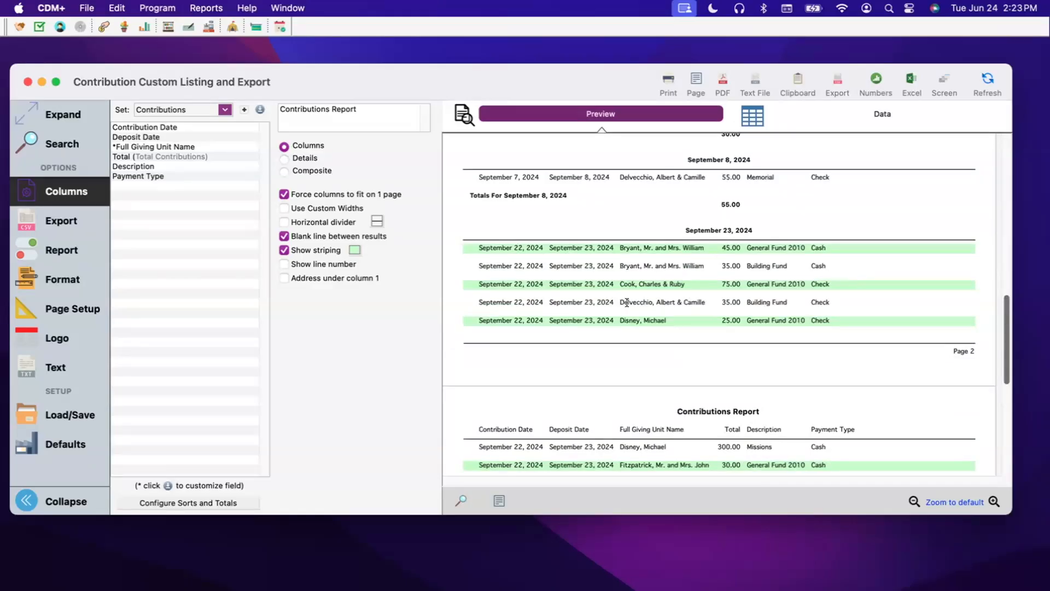
{"action": "left_click", "coordinate": [166, 503]}
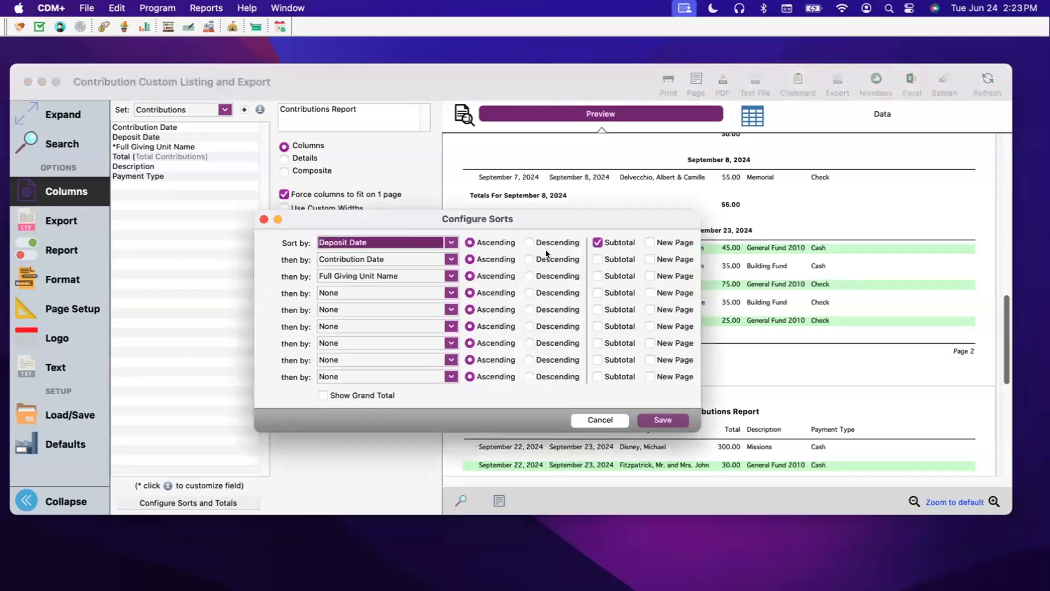
{"action": "left_click", "coordinate": [529, 275]}
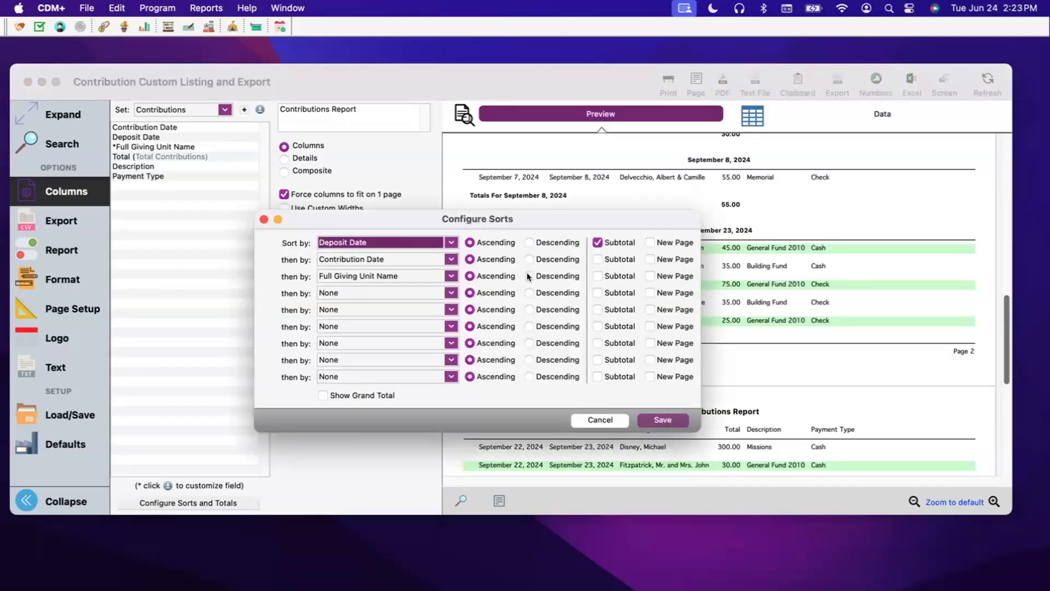
{"action": "left_click", "coordinate": [660, 420]}
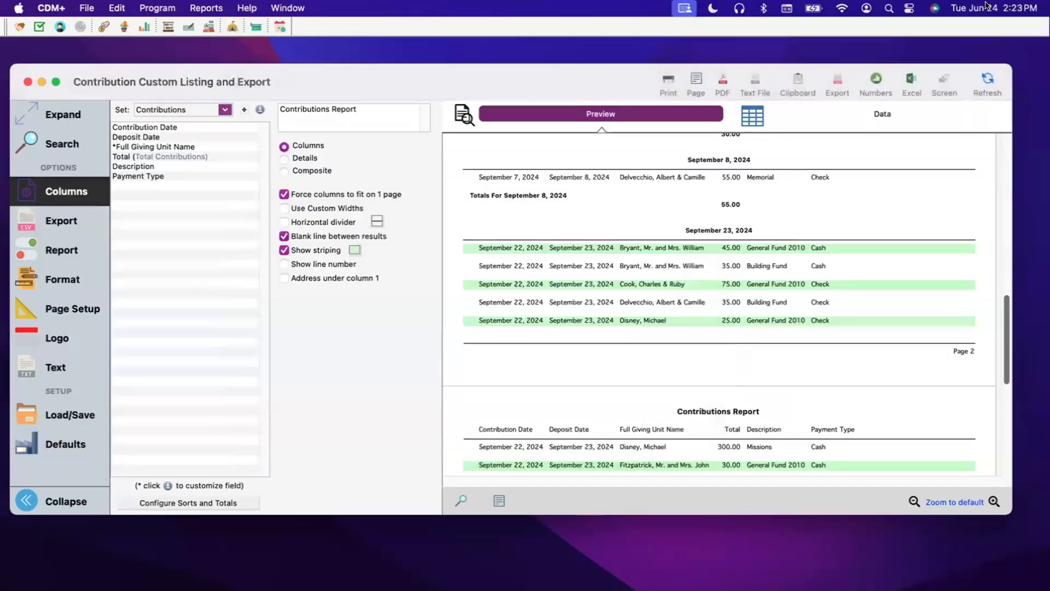
{"action": "left_click", "coordinate": [981, 74]}
{"action": "scroll", "coordinate": [662, 375], "scroll_direction": "down", "scroll_amount": 5}
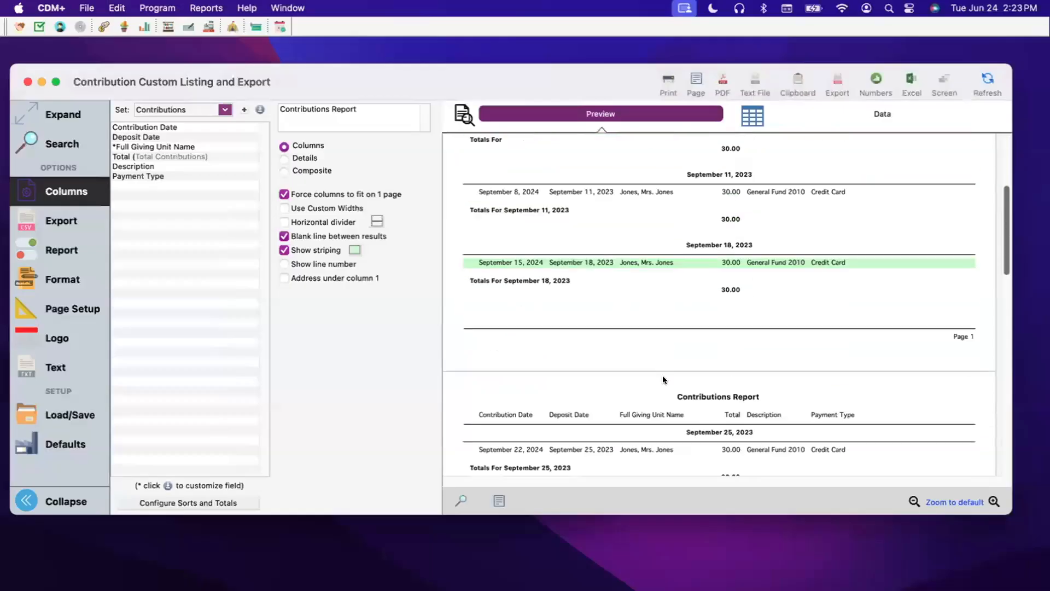
{"action": "scroll", "coordinate": [662, 375], "scroll_direction": "down", "scroll_amount": 10}
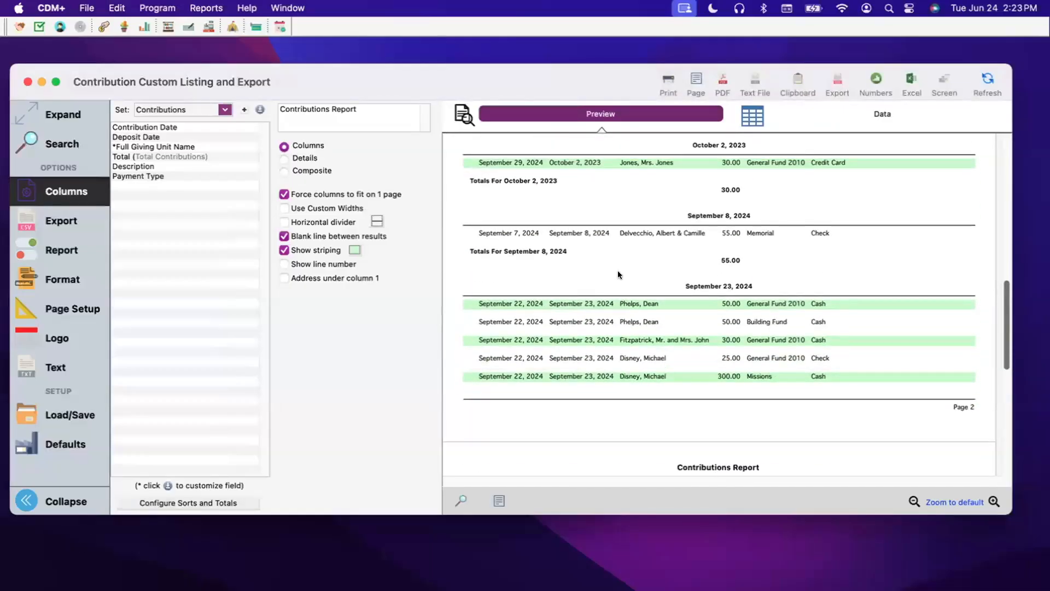
Step: Restore the Full Giving Unit Name sort to ascending order and refresh the preview
{"action": "left_click", "coordinate": [668, 419]}
{"action": "left_click", "coordinate": [986, 79]}
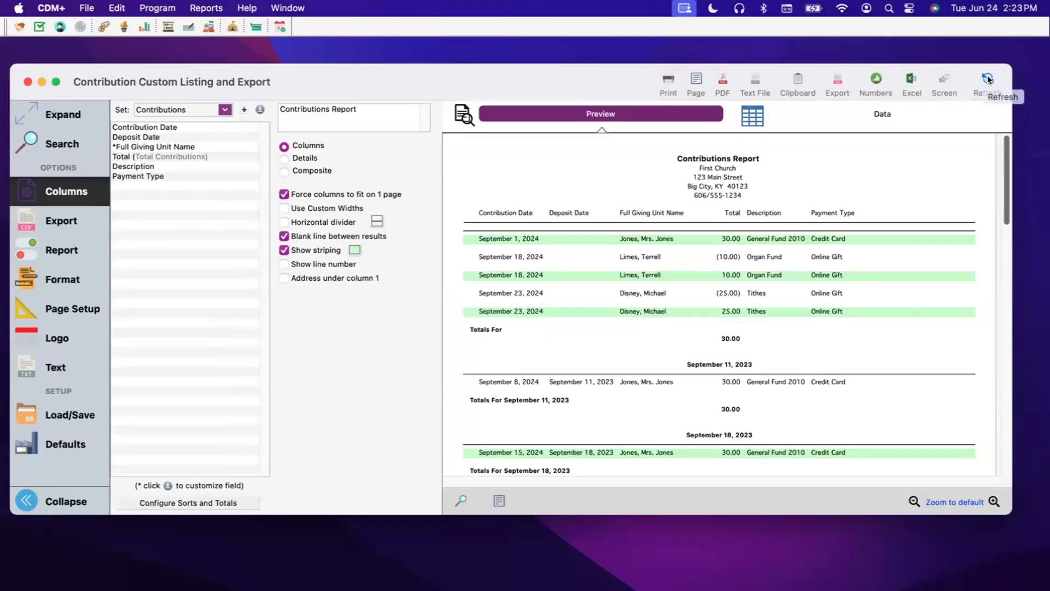
Step: Narrow the report window, expand the preview over the options area, and restore the column options and wider window
{"action": "left_click_drag", "start_coordinate": [1013, 105], "coordinate": [772, 106]}
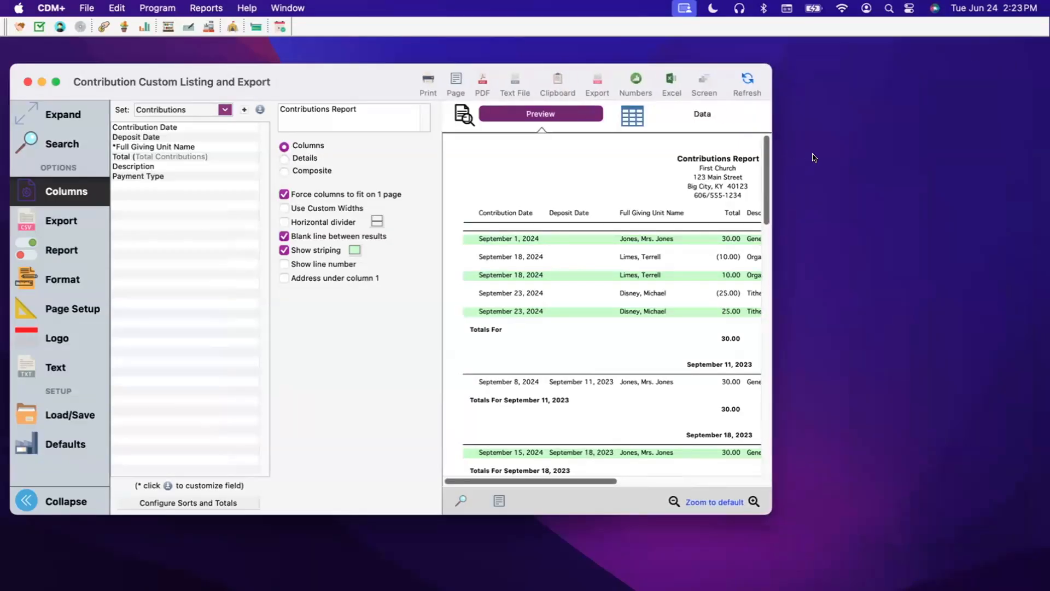
{"action": "left_click", "coordinate": [60, 115]}
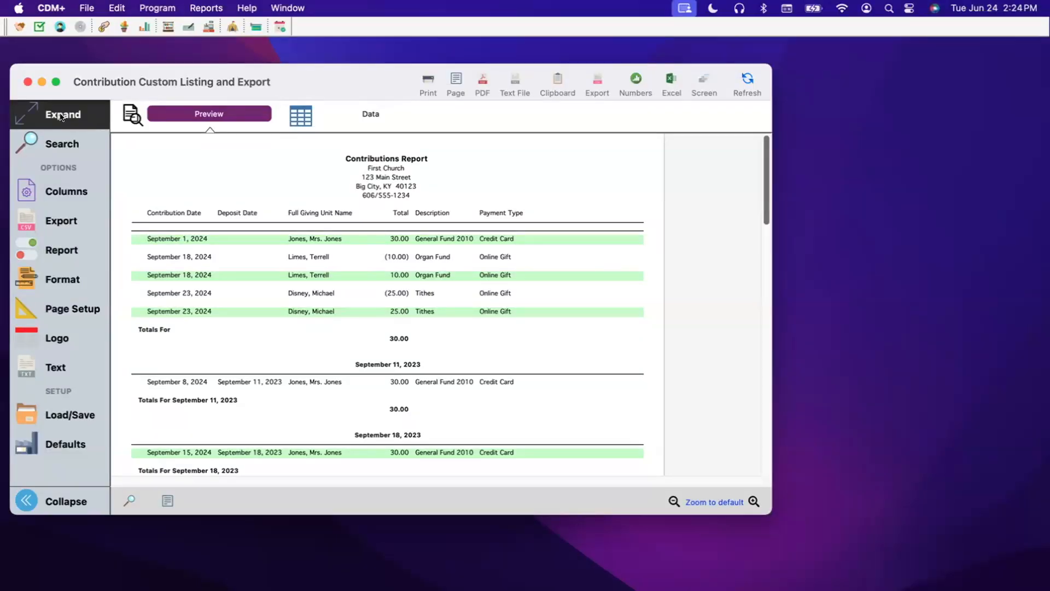
{"action": "left_click", "coordinate": [43, 188]}
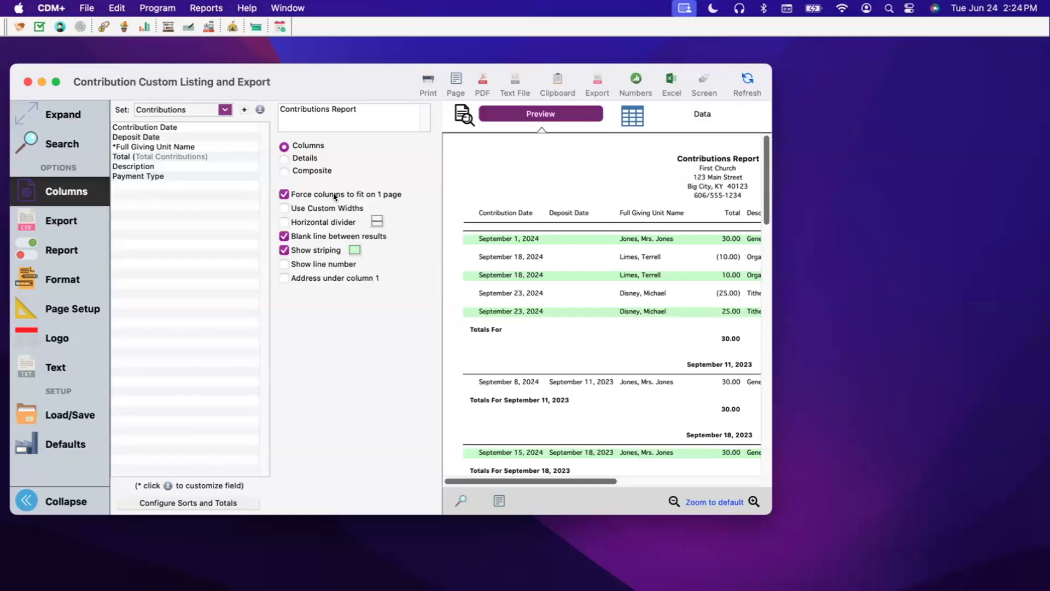
{"action": "left_click_drag", "start_coordinate": [772, 189], "coordinate": [1009, 189]}
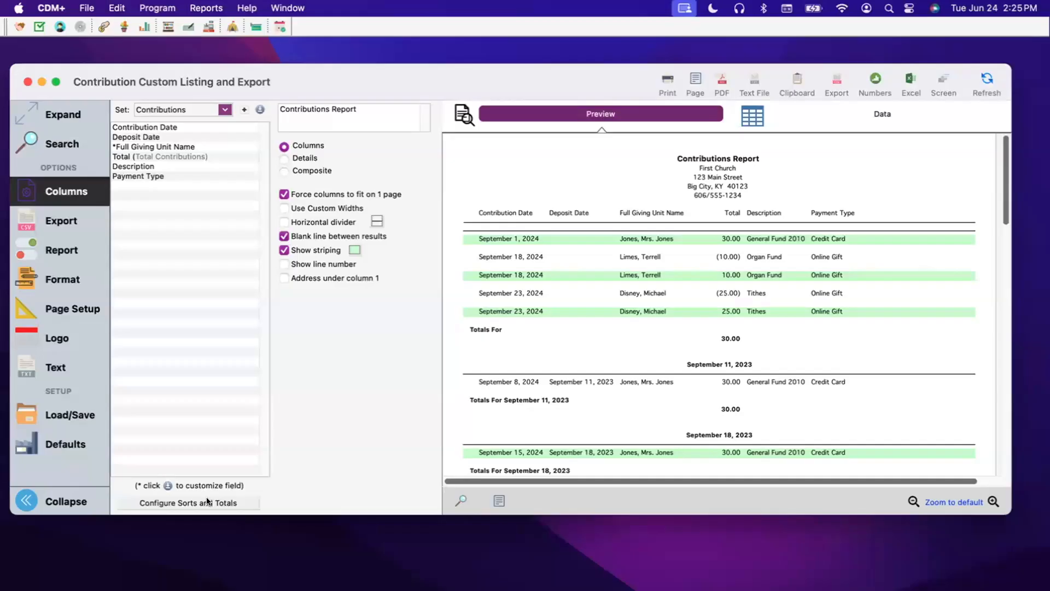
Step: Switch the column set to Contribution Set and back to Contributions, and check the sort configuration without changing it
{"action": "left_click", "coordinate": [225, 110]}
{"action": "left_click", "coordinate": [187, 151]}
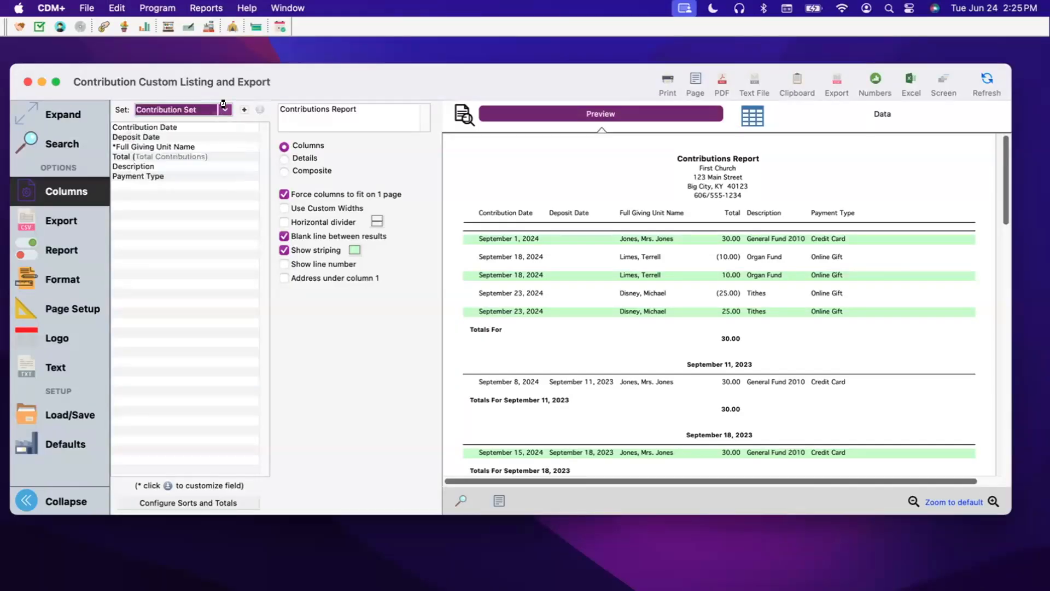
{"action": "left_click", "coordinate": [222, 110]}
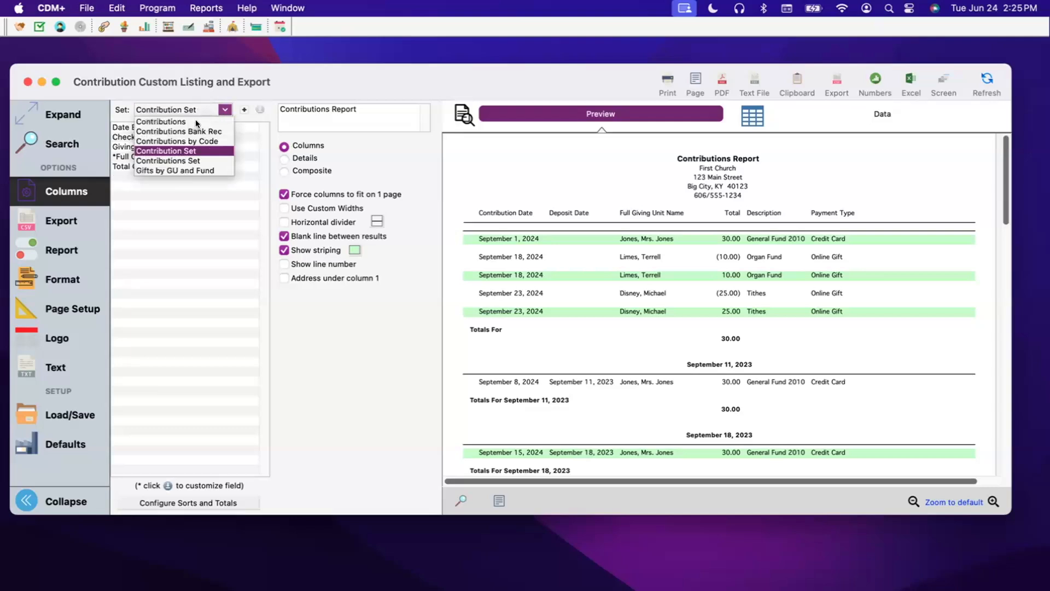
{"action": "left_click", "coordinate": [194, 119]}
{"action": "left_click", "coordinate": [227, 502]}
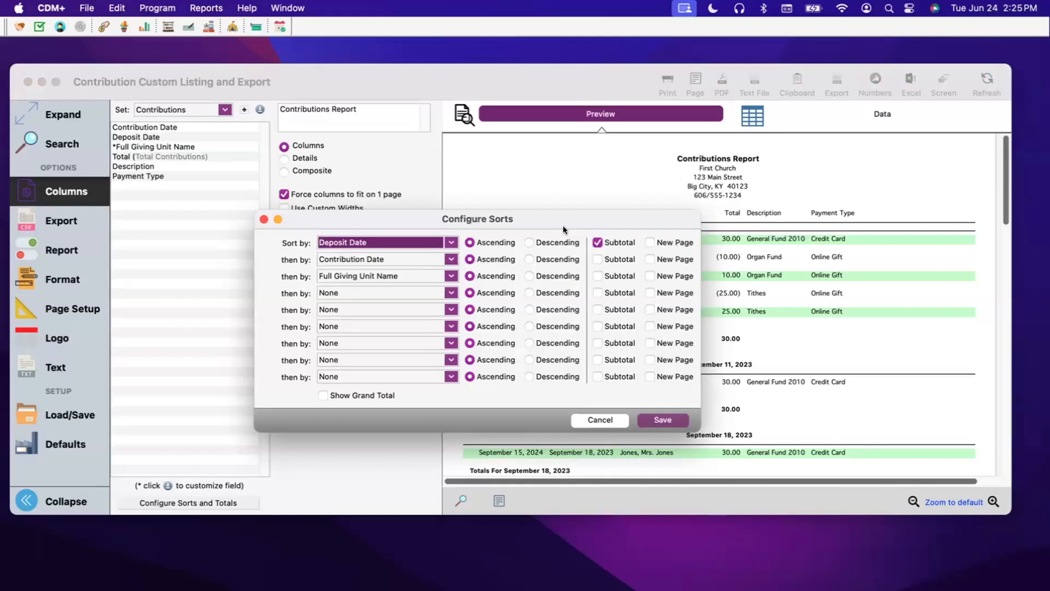
{"action": "left_click", "coordinate": [596, 420]}
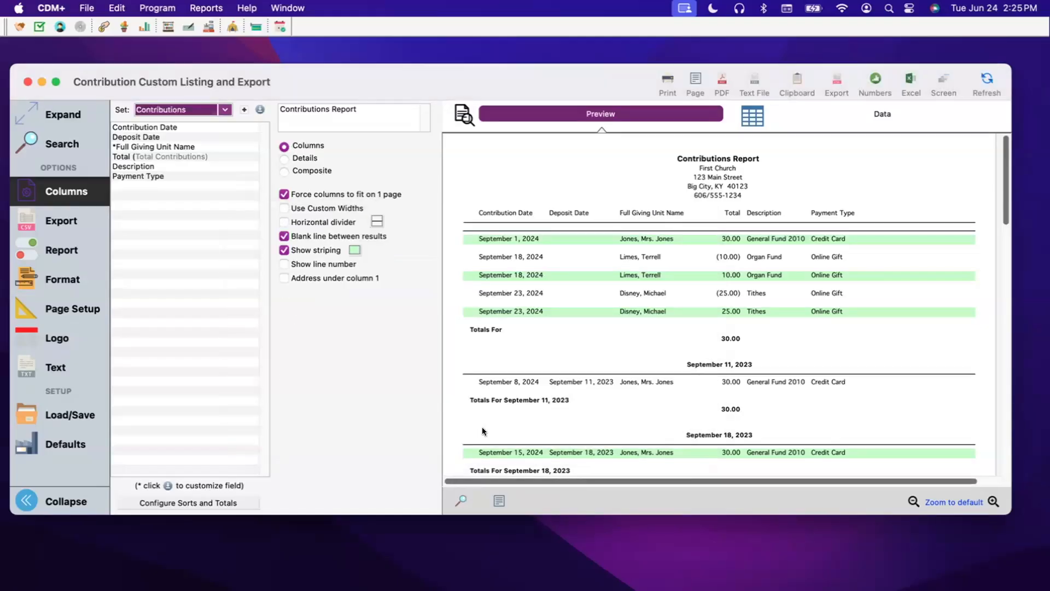
Step: Save the current configuration as a new report setup named "Primary Contributions Report"
{"action": "left_click", "coordinate": [65, 415]}
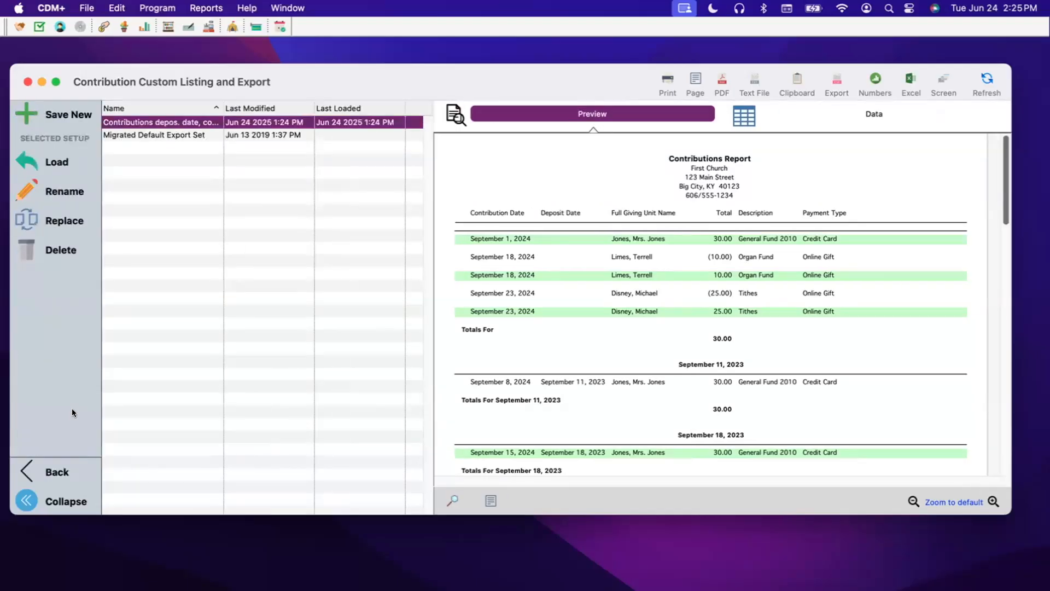
{"action": "left_click", "coordinate": [68, 113]}
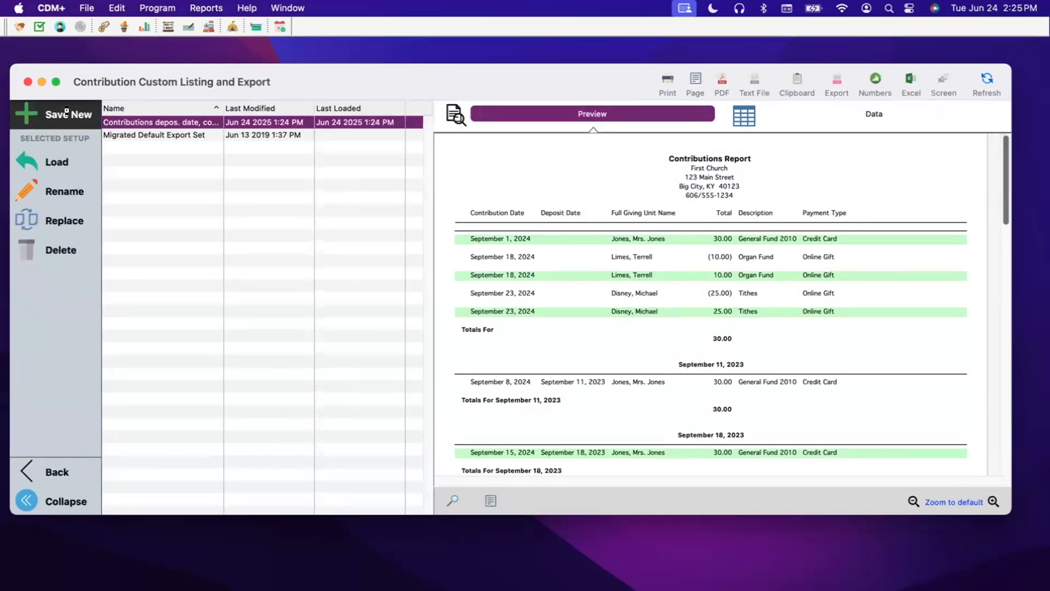
{"action": "key", "text": "BackSpace"}
{"action": "type", "text": "Primary Contribtuion"}
{"action": "key", "text": "BackSpace"}
{"action": "key", "text": "BackSpace"}
{"action": "key", "text": "BackSpace"}
{"action": "key", "text": "BackSpace"}
{"action": "key", "text": "BackSpace"}
{"action": "type", "text": "utions"}
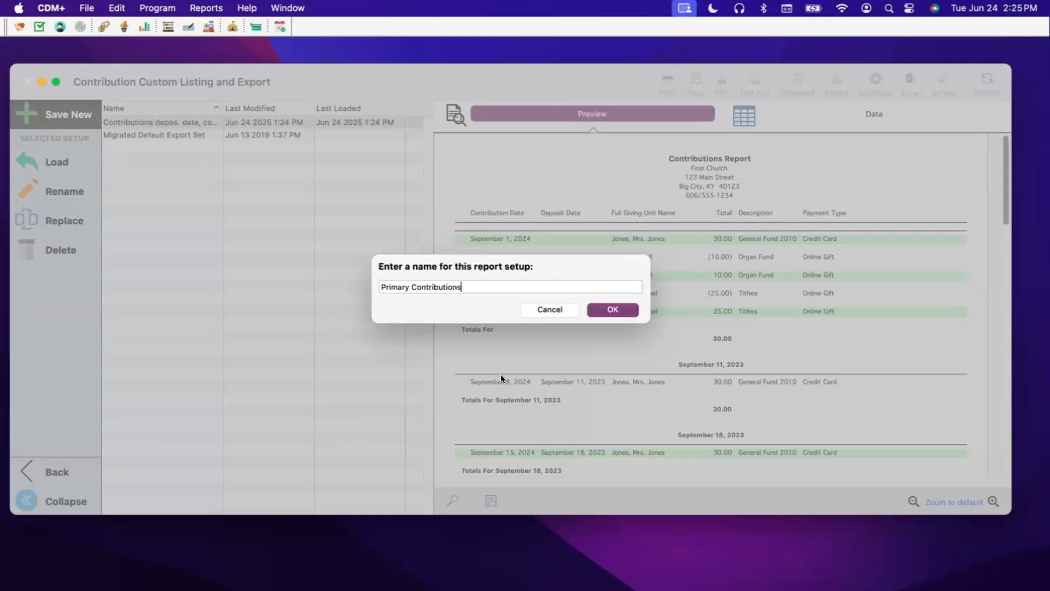
{"action": "type", "text": " Report"}
{"action": "left_click", "coordinate": [609, 306]}
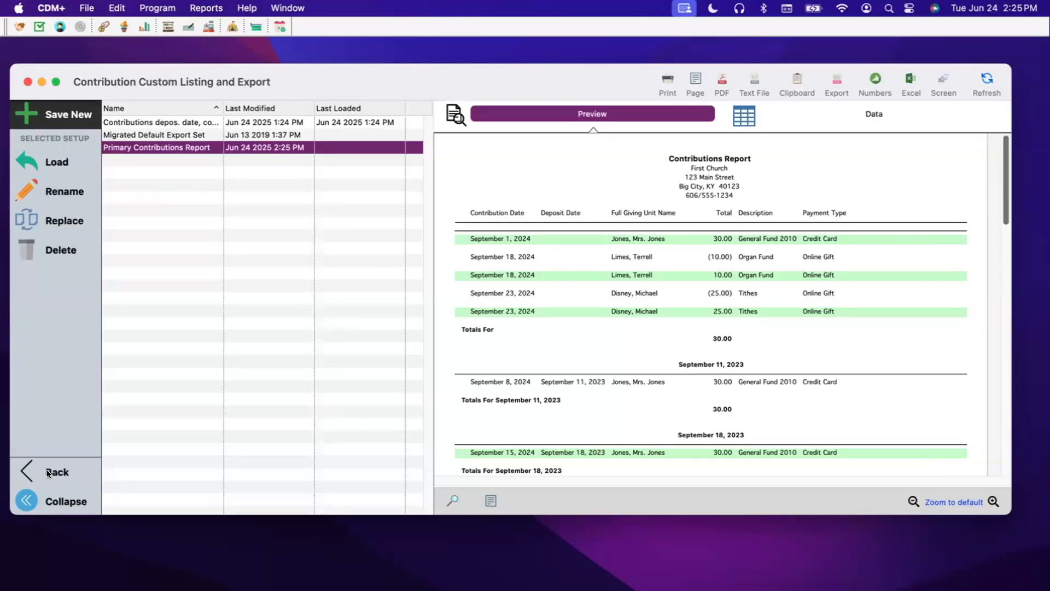
Step: Return to the column options and switch the column set to Contributions by Code
{"action": "left_click", "coordinate": [22, 468]}
{"action": "left_click", "coordinate": [61, 183]}
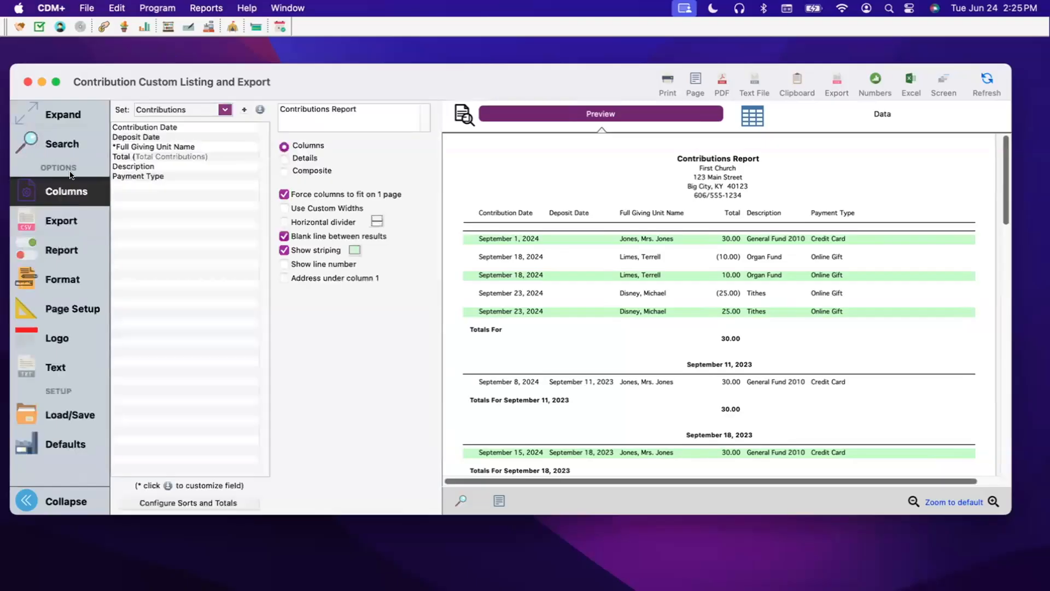
{"action": "left_click", "coordinate": [224, 109]}
{"action": "left_click", "coordinate": [154, 140]}
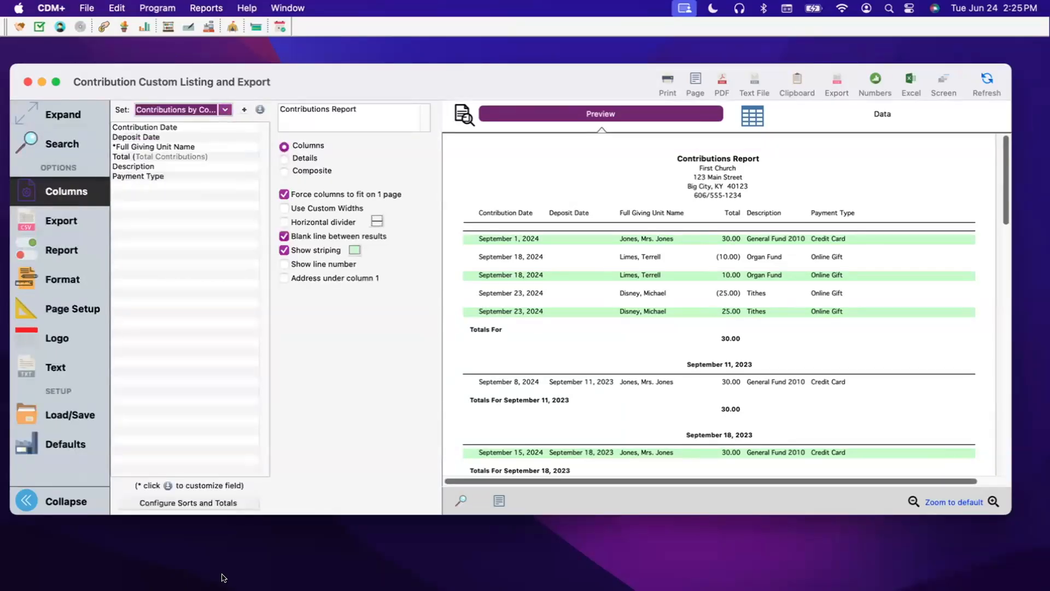
Step: Set the first sort to Contribution Date, set the second and third sorts to None, and refresh the preview
{"action": "left_click", "coordinate": [175, 503]}
{"action": "left_click", "coordinate": [422, 246]}
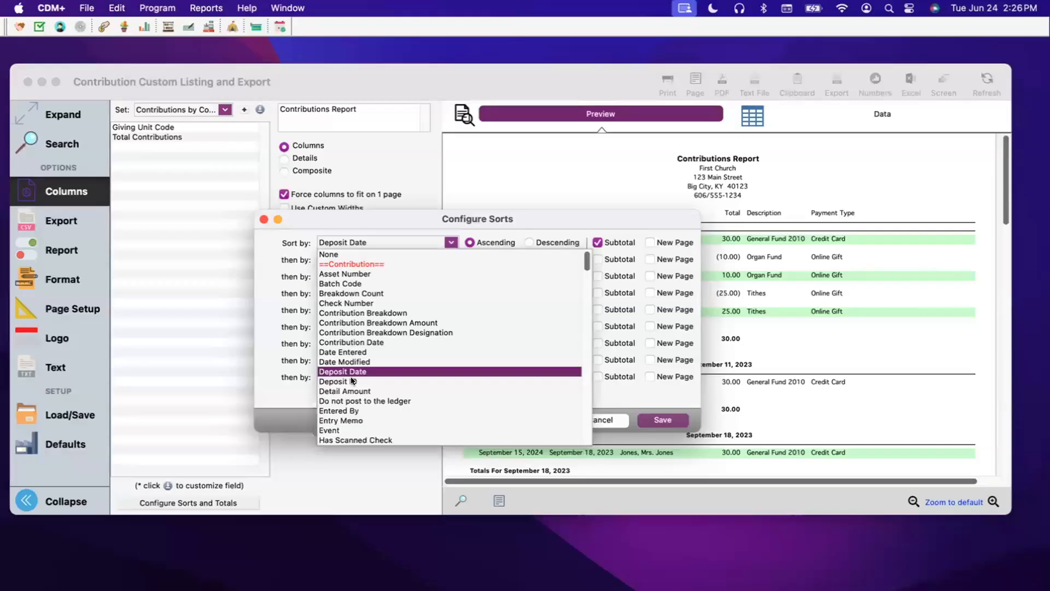
{"action": "scroll", "coordinate": [362, 374], "scroll_direction": "down", "scroll_amount": 2}
{"action": "scroll", "coordinate": [363, 285], "scroll_direction": "up", "scroll_amount": 2}
{"action": "left_click", "coordinate": [367, 342]}
{"action": "left_click", "coordinate": [385, 260]}
{"action": "left_click", "coordinate": [452, 273]}
{"action": "left_click", "coordinate": [452, 275]}
{"action": "left_click", "coordinate": [337, 285]}
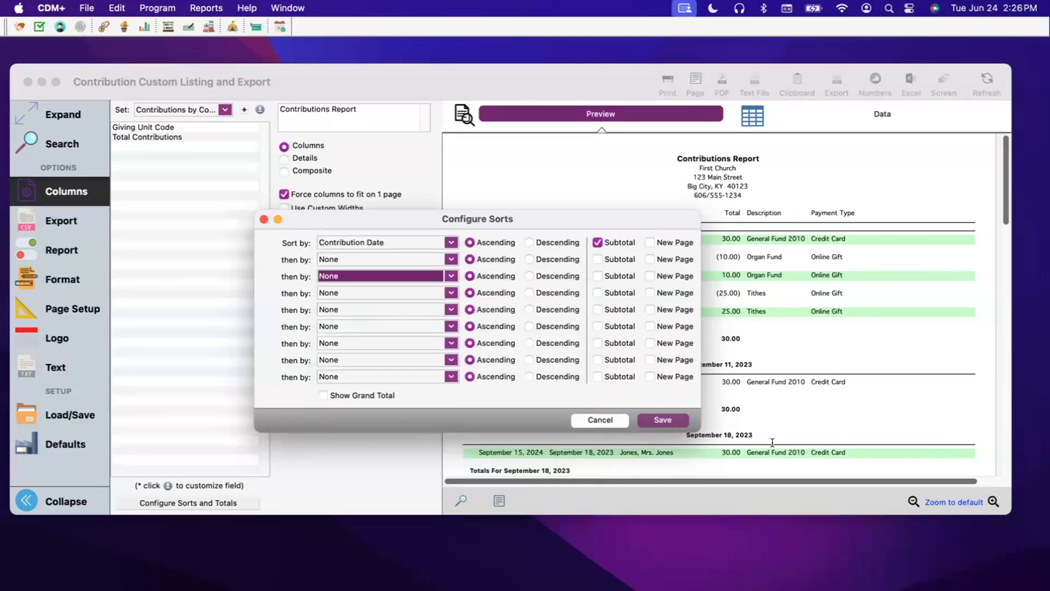
{"action": "left_click", "coordinate": [647, 421]}
{"action": "left_click", "coordinate": [986, 77]}
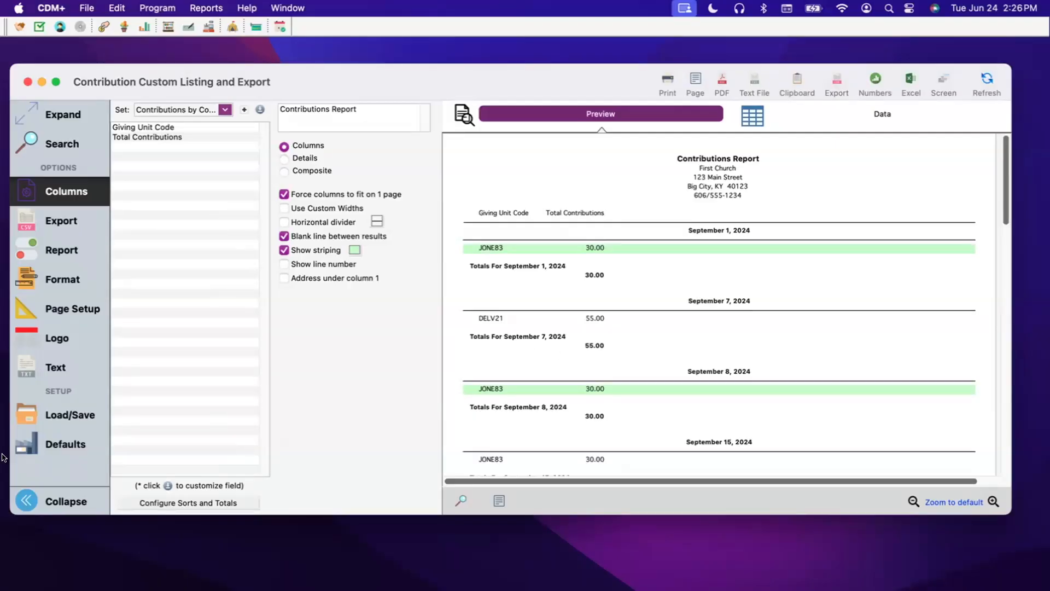
Step: Load the saved Primary Contributions Report setup and select the Contributions set in the column options
{"action": "left_click", "coordinate": [40, 407]}
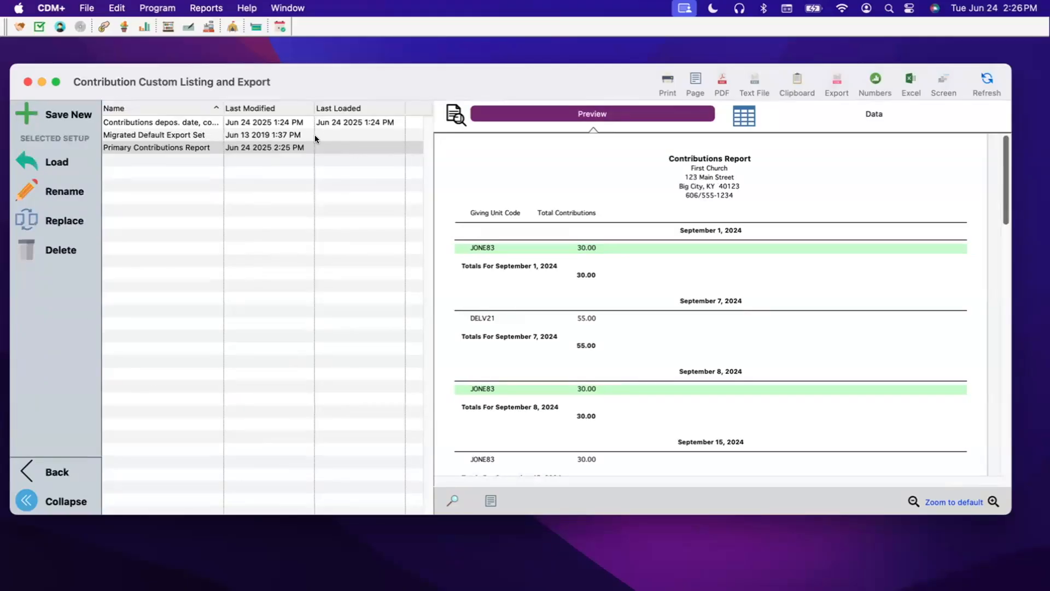
{"action": "left_click", "coordinate": [285, 144]}
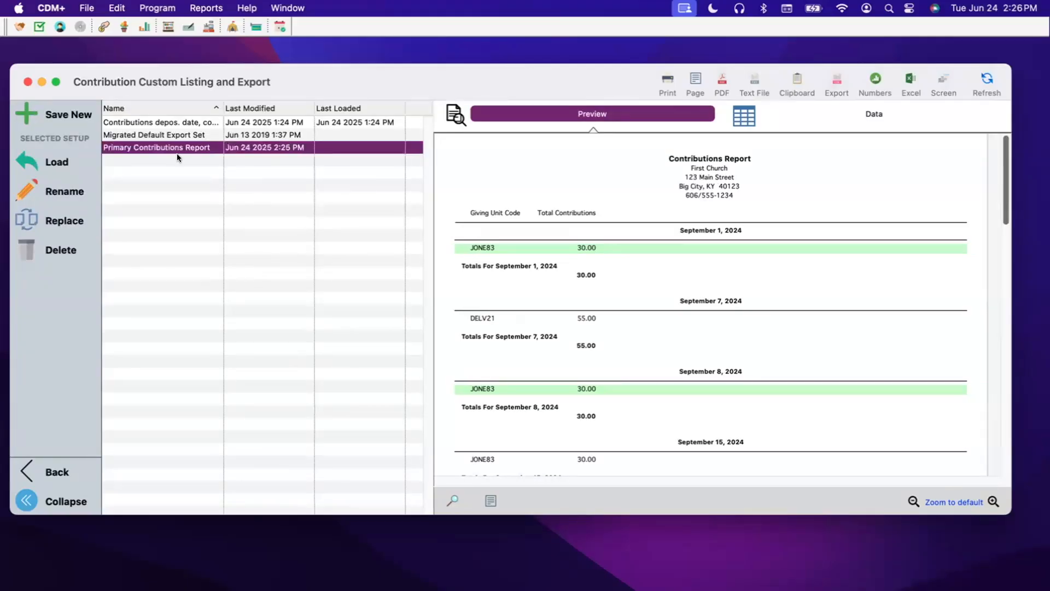
{"action": "double_click", "coordinate": [144, 146]}
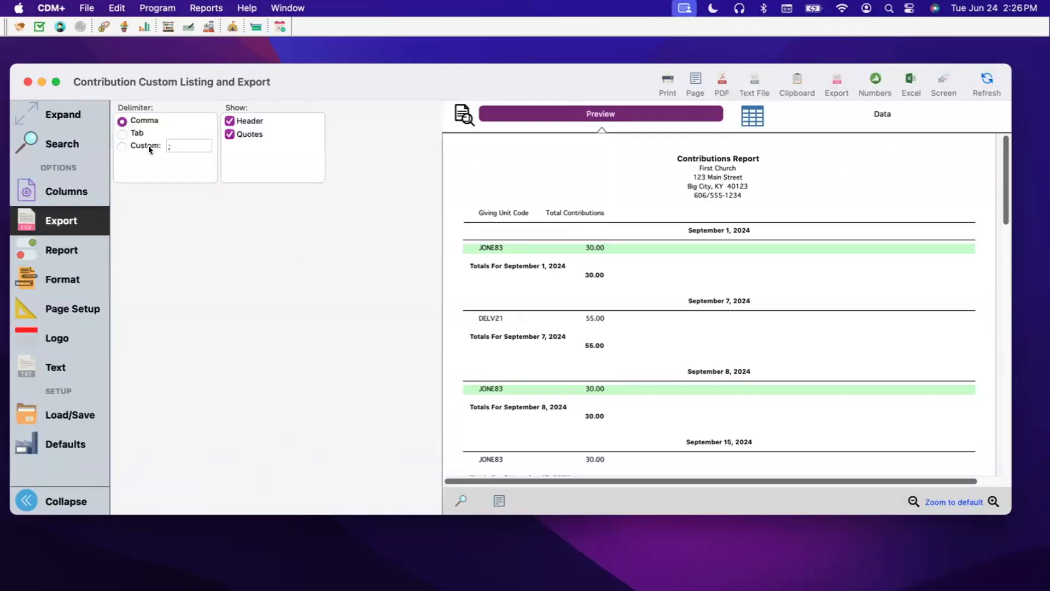
{"action": "left_click", "coordinate": [62, 190]}
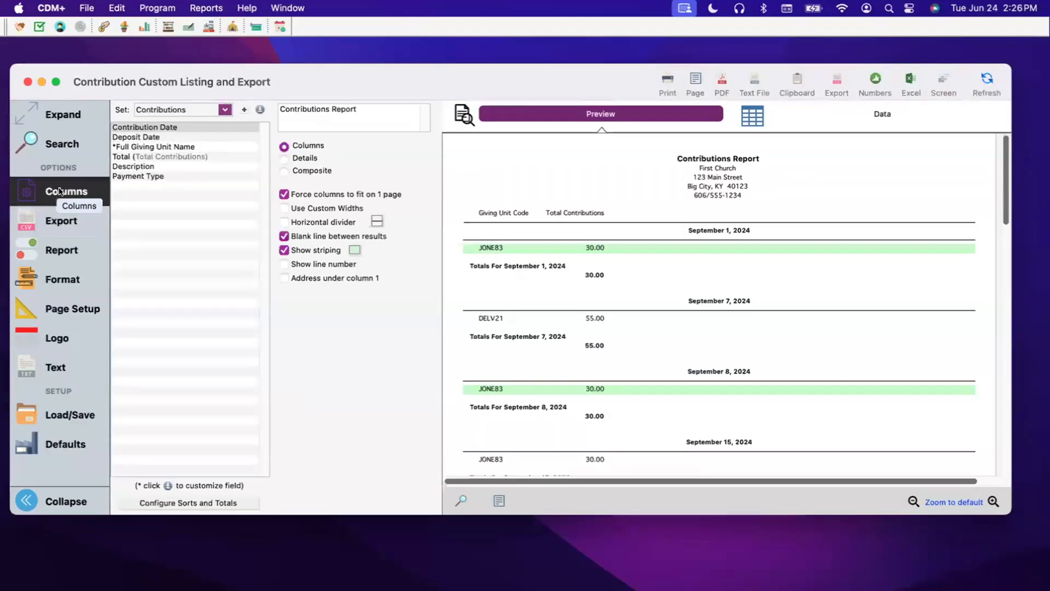
{"action": "left_click", "coordinate": [222, 108]}
{"action": "left_click", "coordinate": [201, 122]}
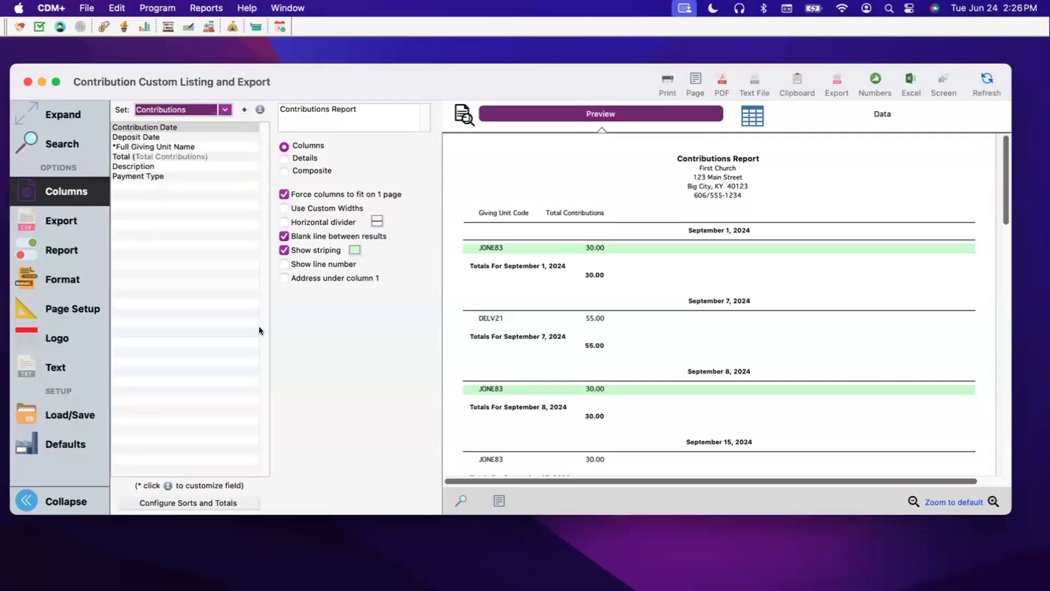
Step: Check and save the loaded setup's sort configuration, refresh the preview and examine the report through its last page
{"action": "left_click", "coordinate": [226, 502]}
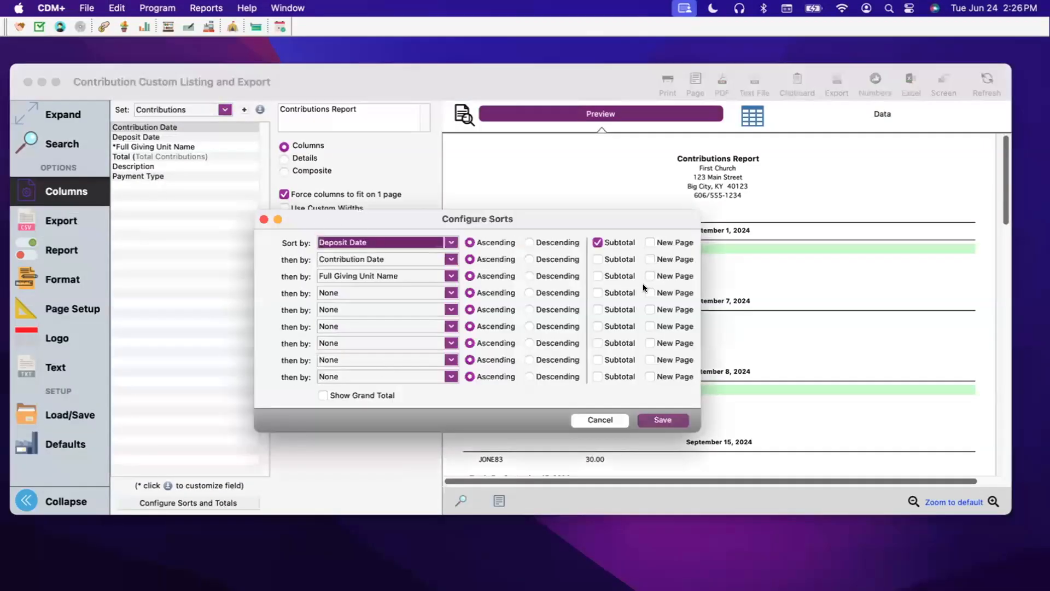
{"action": "left_click", "coordinate": [662, 420]}
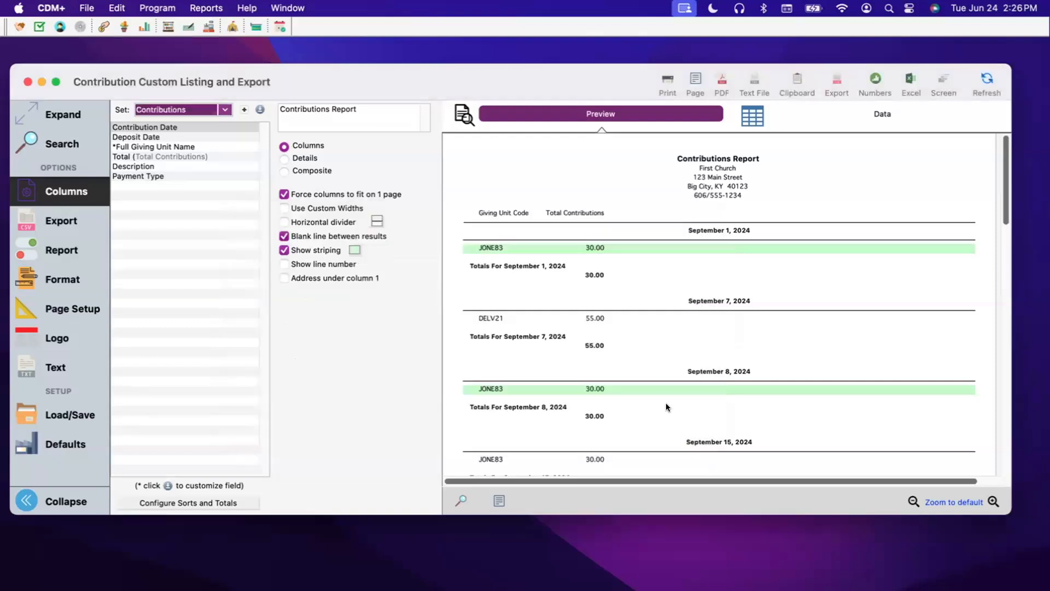
{"action": "left_click", "coordinate": [985, 78]}
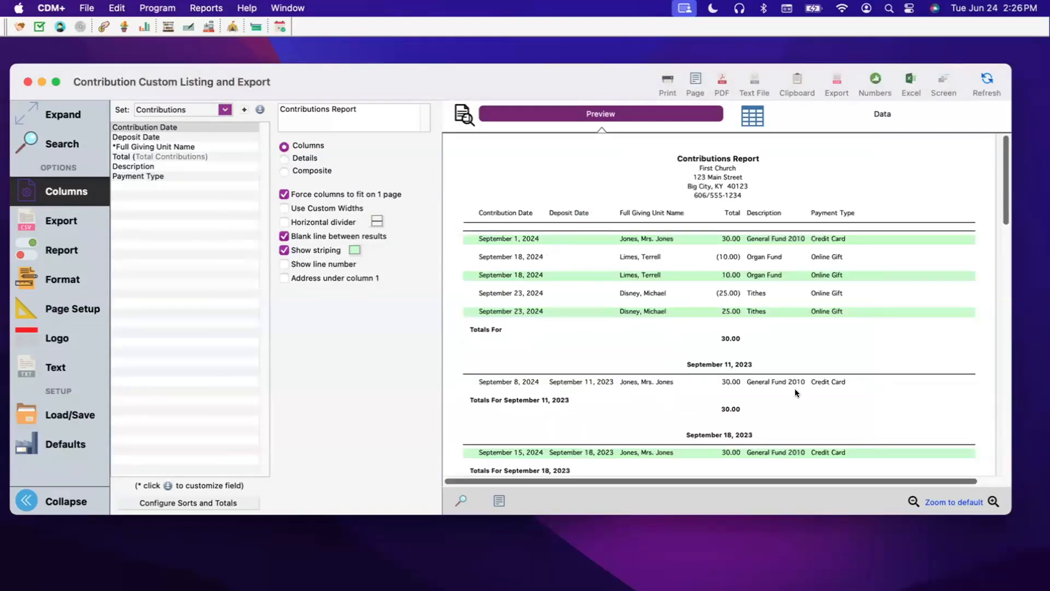
{"action": "scroll", "coordinate": [688, 340], "scroll_direction": "down", "scroll_amount": 15}
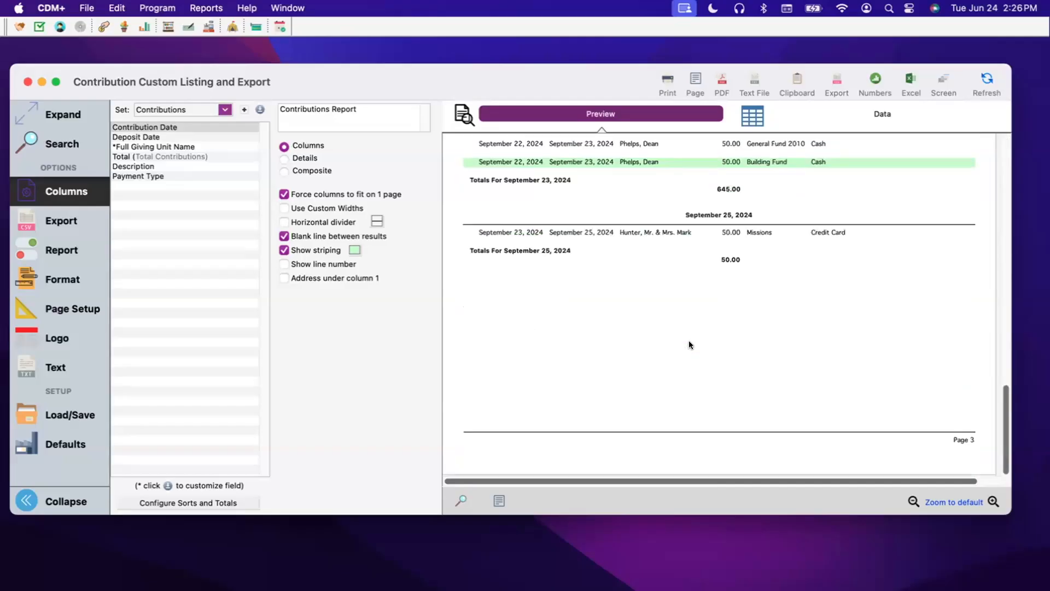
Step: Try the Contributions Bank column set, return to the Contributions set in the column options and refresh the preview
{"action": "scroll", "coordinate": [688, 343], "scroll_direction": "up", "scroll_amount": 15}
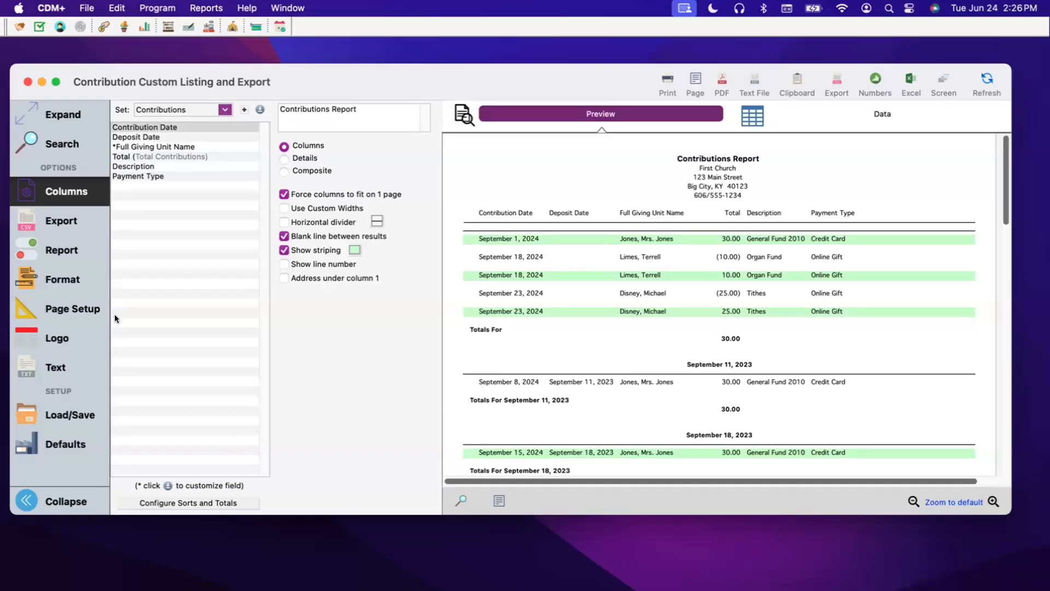
{"action": "left_click", "coordinate": [219, 109]}
{"action": "left_click", "coordinate": [181, 170]}
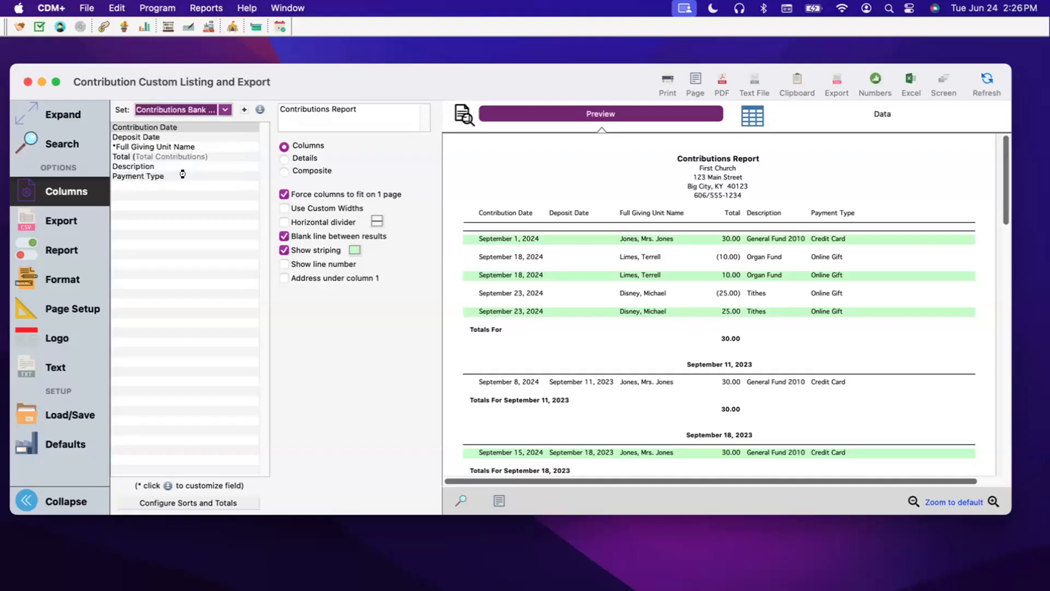
{"action": "left_click", "coordinate": [50, 411]}
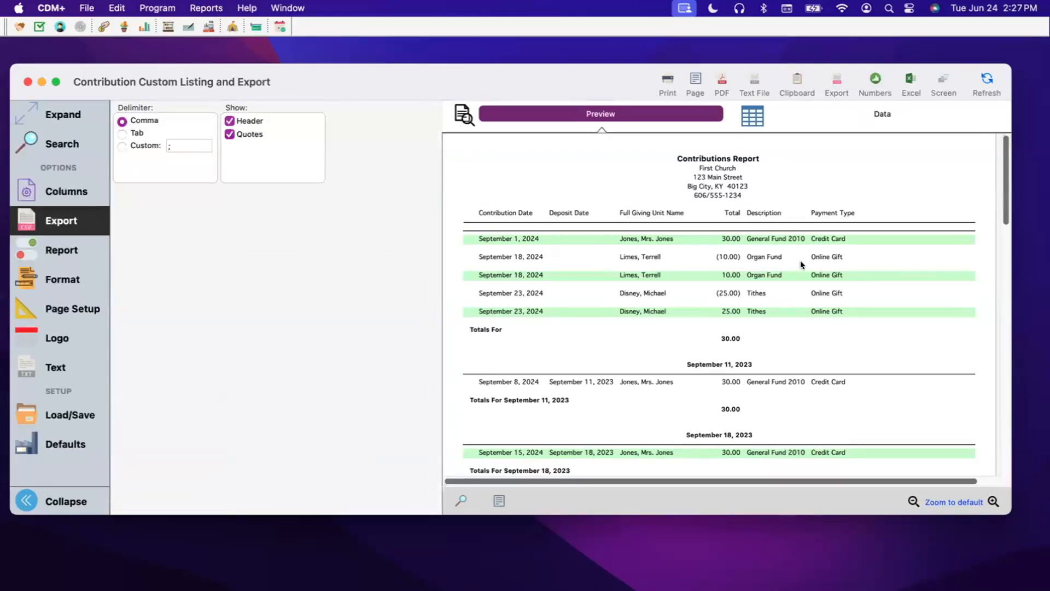
{"action": "left_click", "coordinate": [77, 192]}
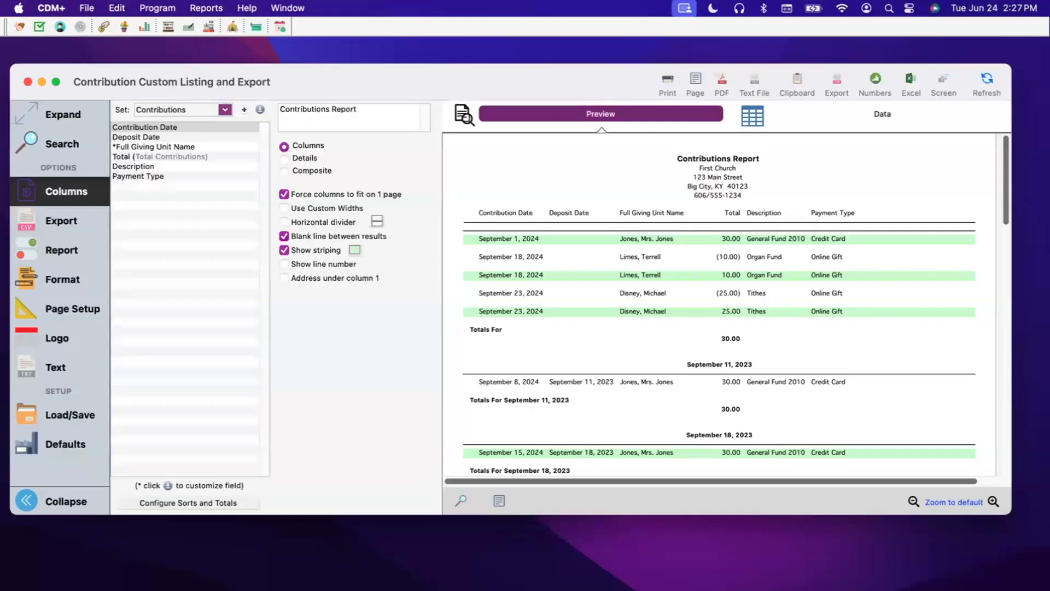
{"action": "left_click", "coordinate": [989, 75]}
Step: Reset the current report configuration to factory defaults, confirming that the defaults are loaded
{"action": "left_click", "coordinate": [50, 250]}
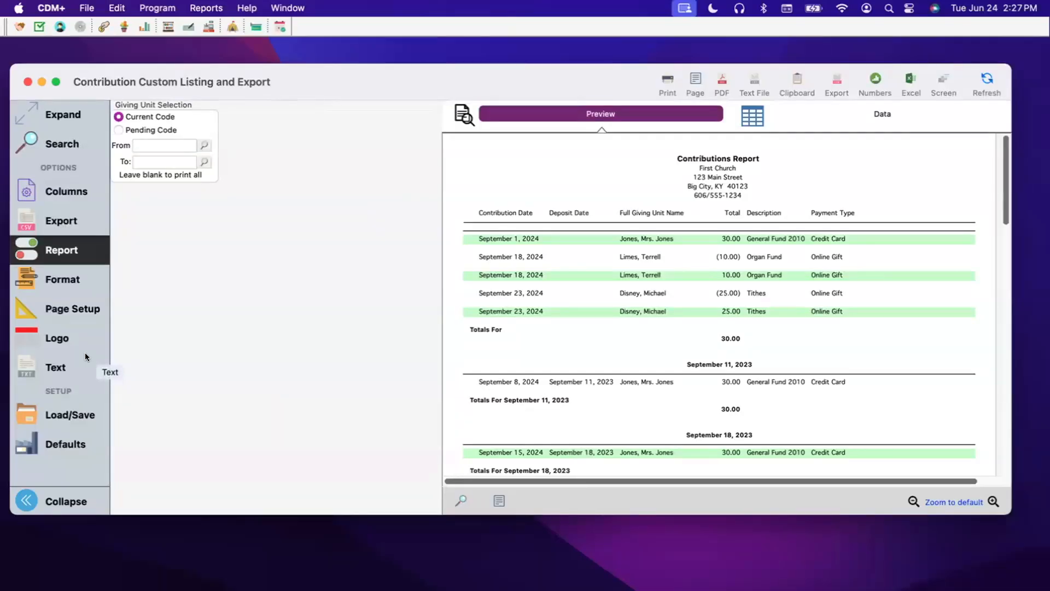
{"action": "left_click", "coordinate": [70, 446]}
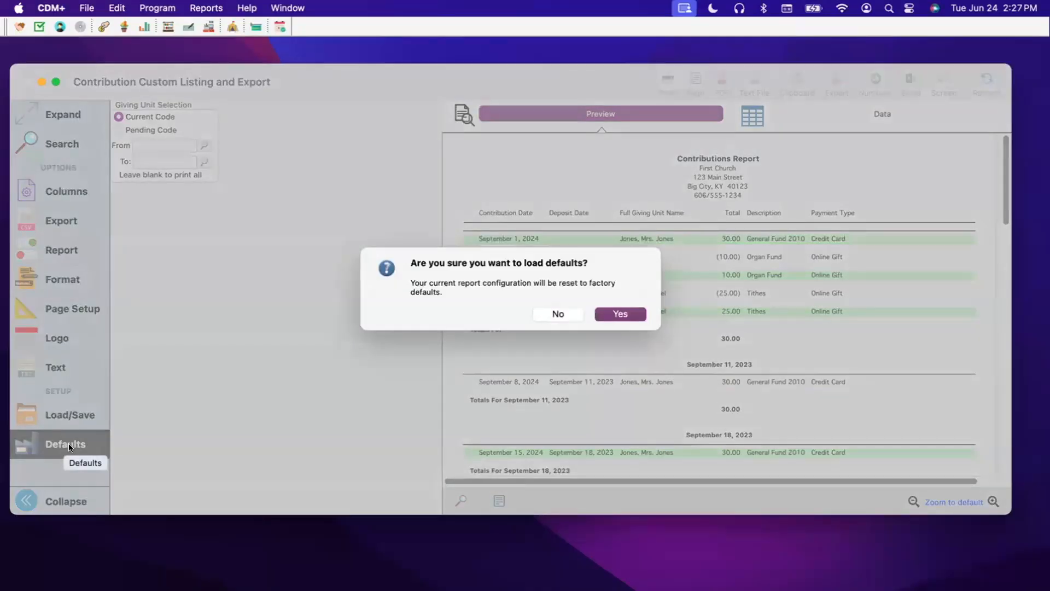
{"action": "left_click", "coordinate": [611, 313]}
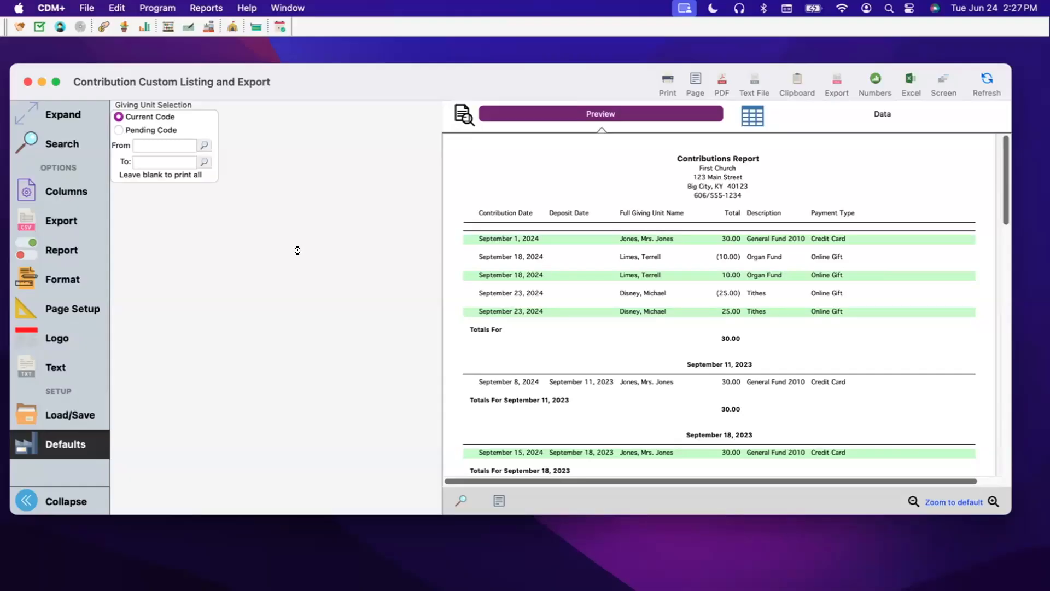
Step: Check the search, report, format, column and sort settings after the reset, keeping Contributions as the column set
{"action": "left_click", "coordinate": [62, 143]}
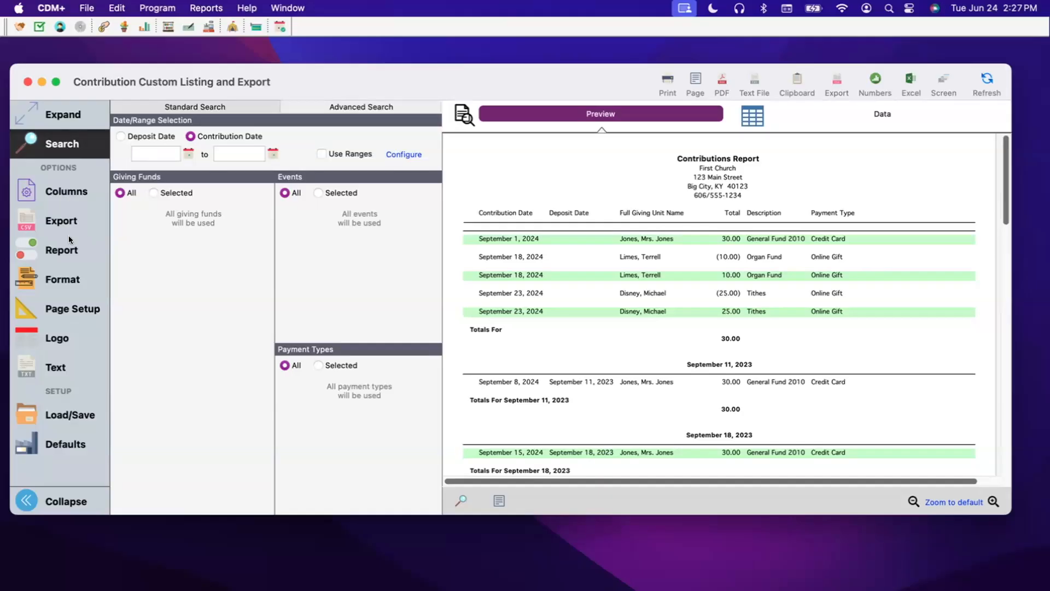
{"action": "left_click", "coordinate": [61, 249]}
{"action": "left_click", "coordinate": [66, 279]}
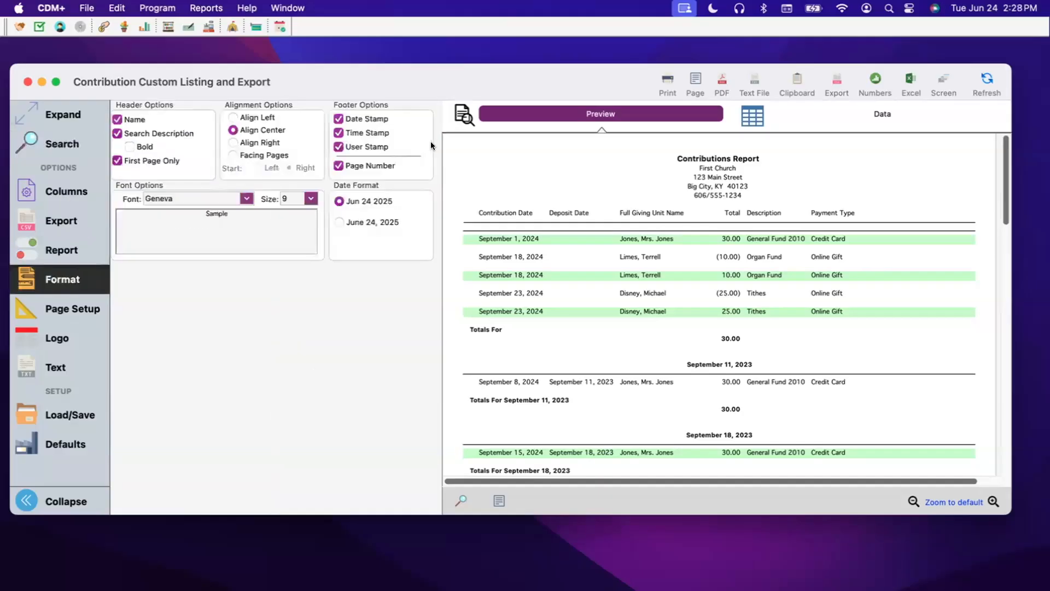
{"action": "left_click", "coordinate": [68, 193]}
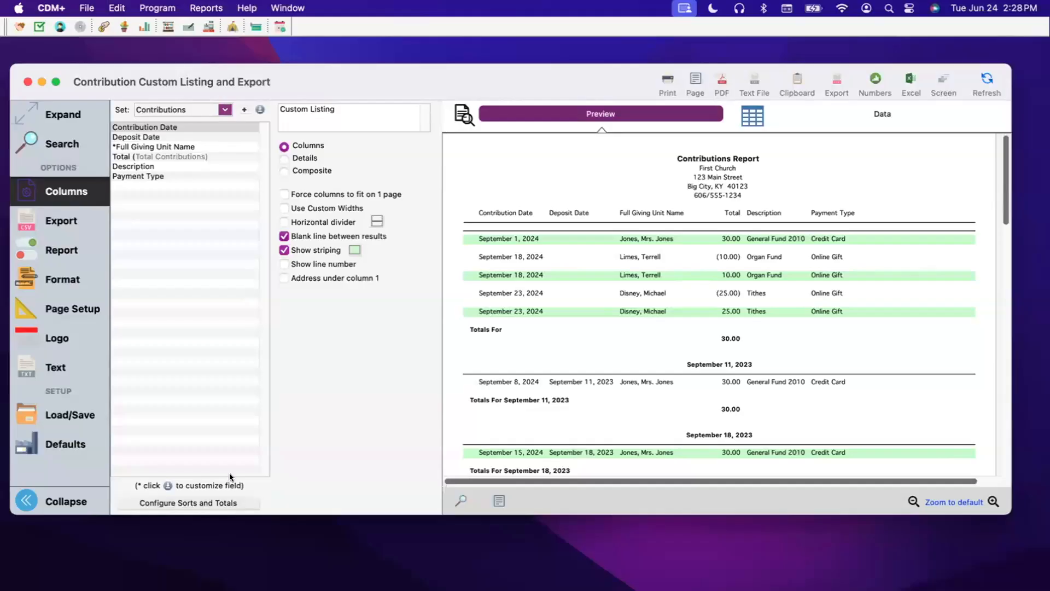
{"action": "left_click", "coordinate": [229, 502]}
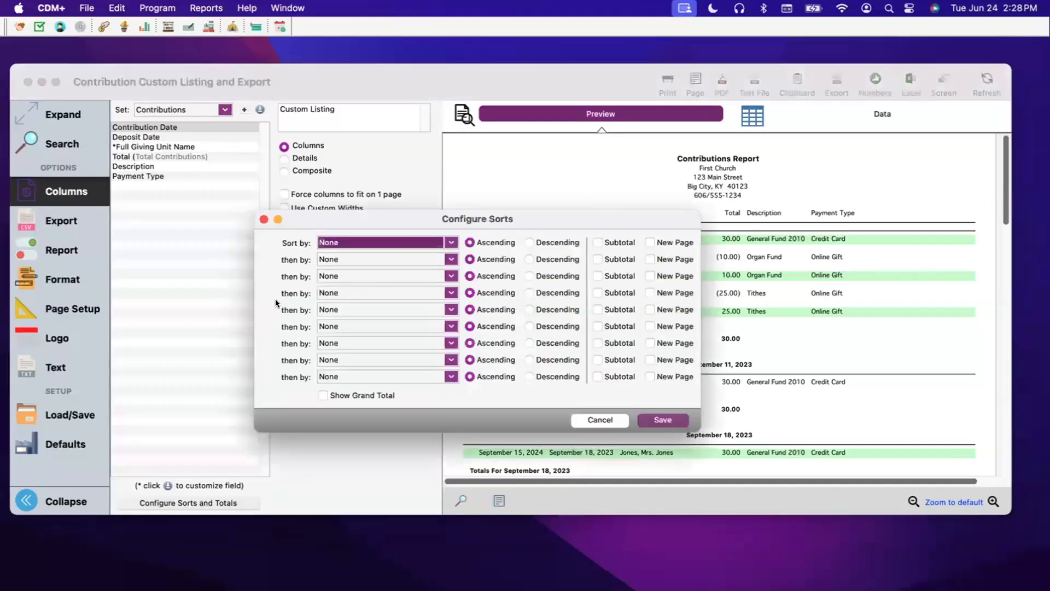
{"action": "left_click", "coordinate": [601, 419]}
{"action": "left_click", "coordinate": [225, 109]}
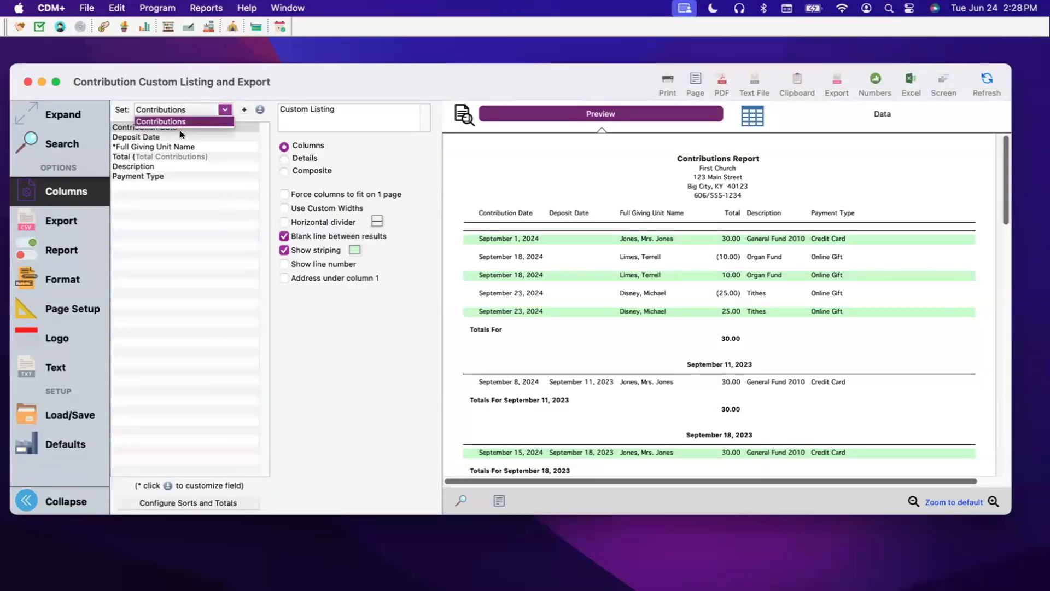
{"action": "left_click", "coordinate": [175, 122]}
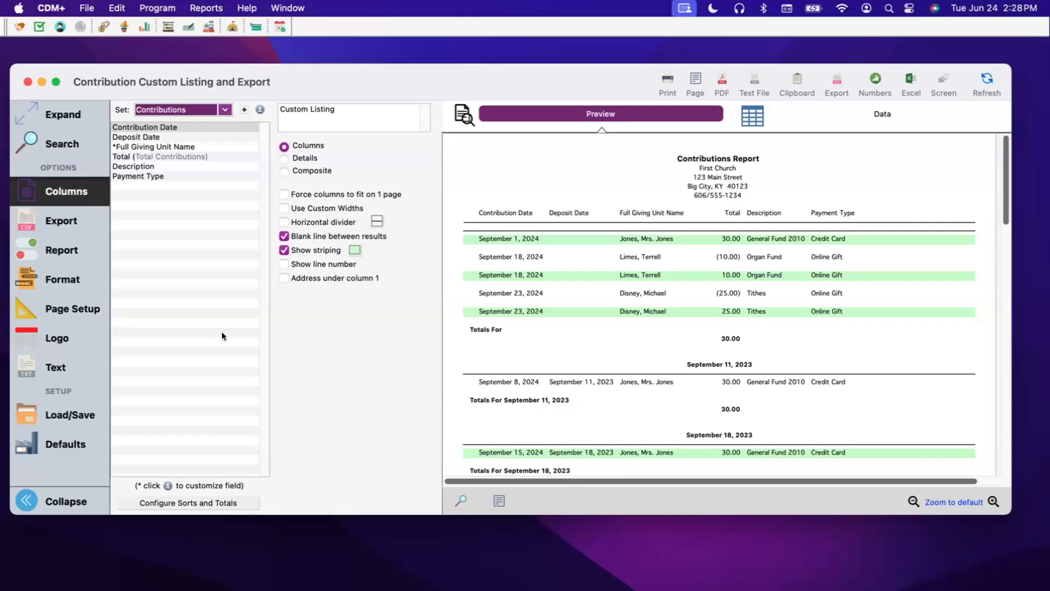
Step: Set the start of the search's contribution date range to Sep 1 2024
{"action": "left_click", "coordinate": [65, 145]}
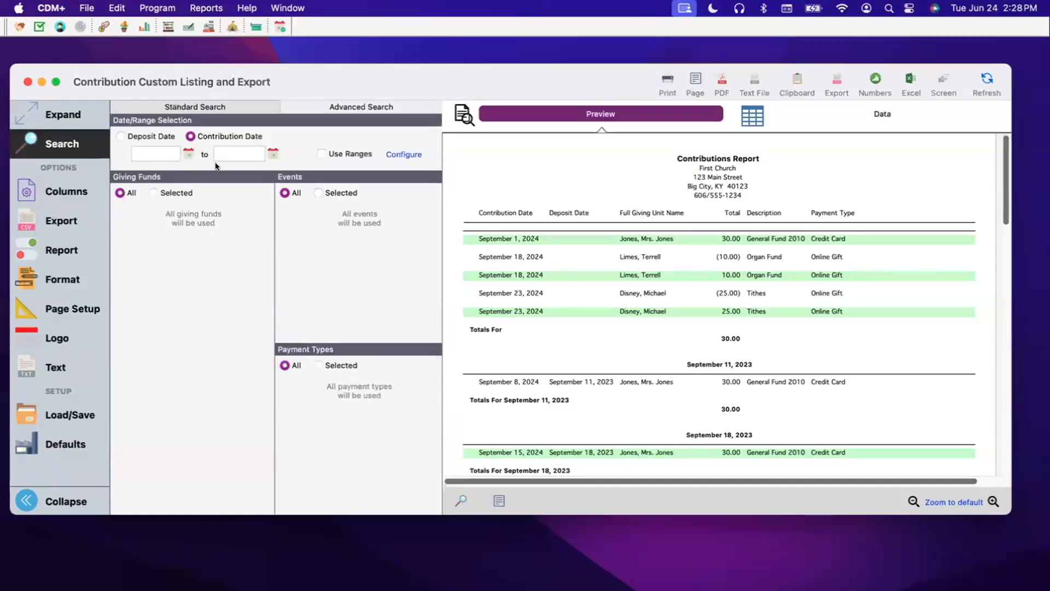
{"action": "left_click", "coordinate": [188, 154]}
{"action": "left_click", "coordinate": [253, 149]}
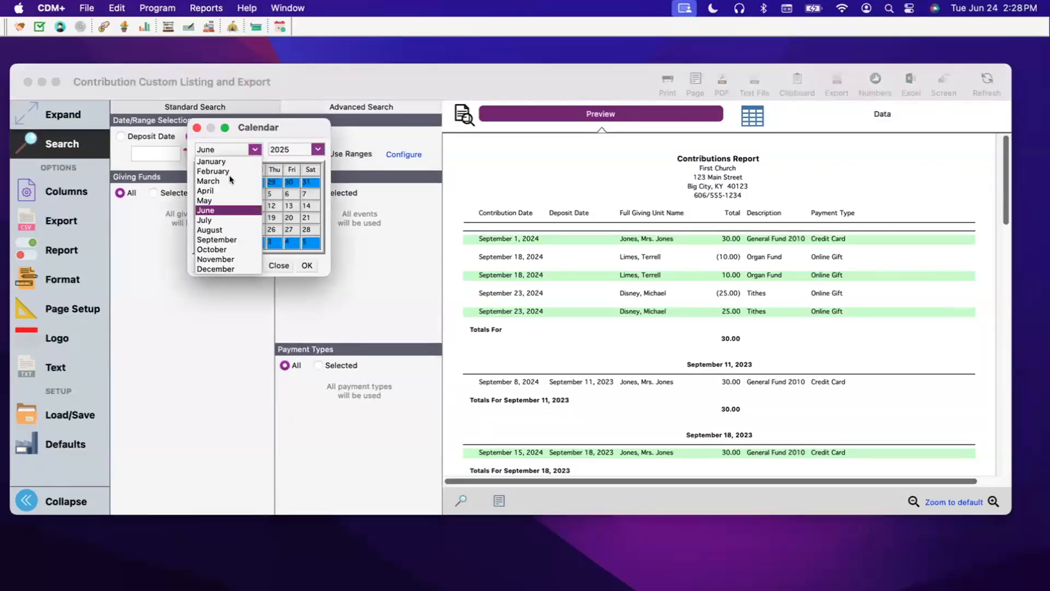
{"action": "left_click", "coordinate": [227, 241]}
{"action": "left_click", "coordinate": [317, 149]}
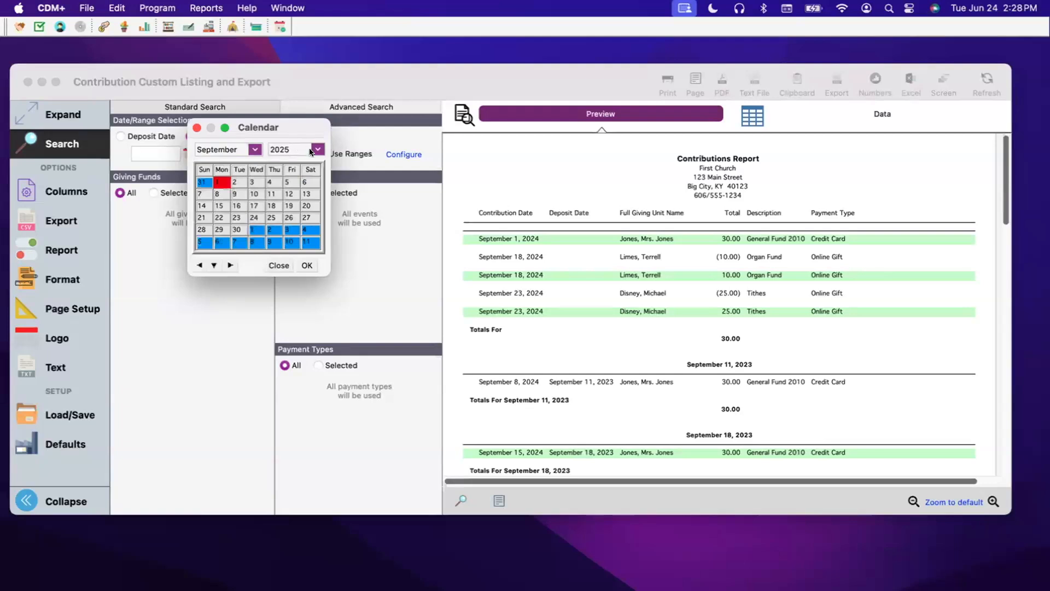
{"action": "left_click", "coordinate": [285, 257]}
{"action": "left_click", "coordinate": [306, 265]}
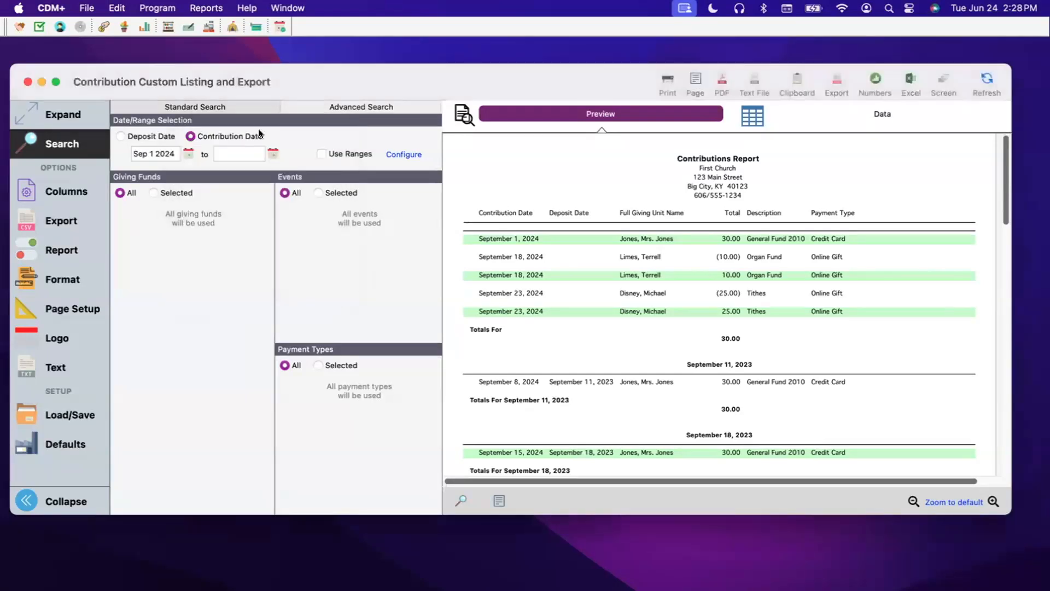
Step: Set the end of the search's contribution date range to Sep 30 2024
{"action": "left_click", "coordinate": [273, 153]}
{"action": "left_click", "coordinate": [306, 149]}
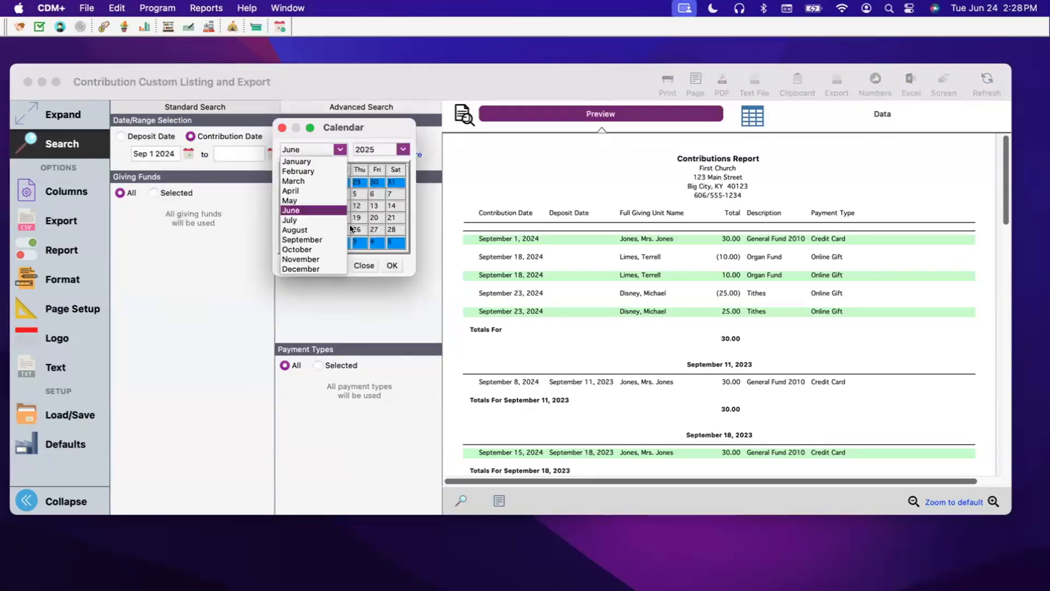
{"action": "left_click", "coordinate": [304, 239]}
{"action": "left_click", "coordinate": [403, 149]}
{"action": "left_click", "coordinate": [383, 264]}
{"action": "left_click", "coordinate": [386, 265]}
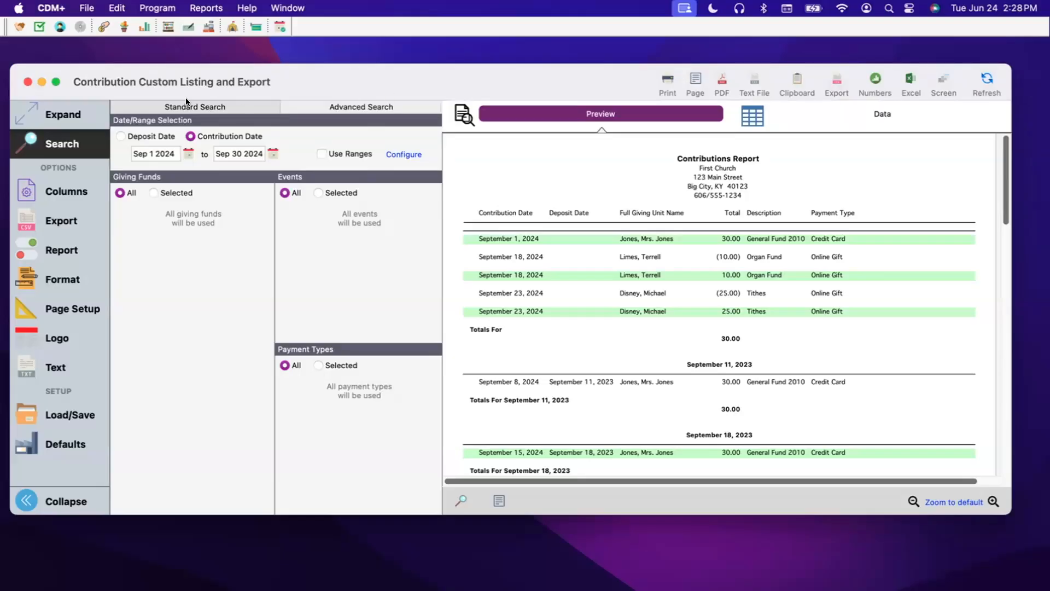
Step: Compare the options offered by the standard search and the advanced search
{"action": "left_click", "coordinate": [365, 107]}
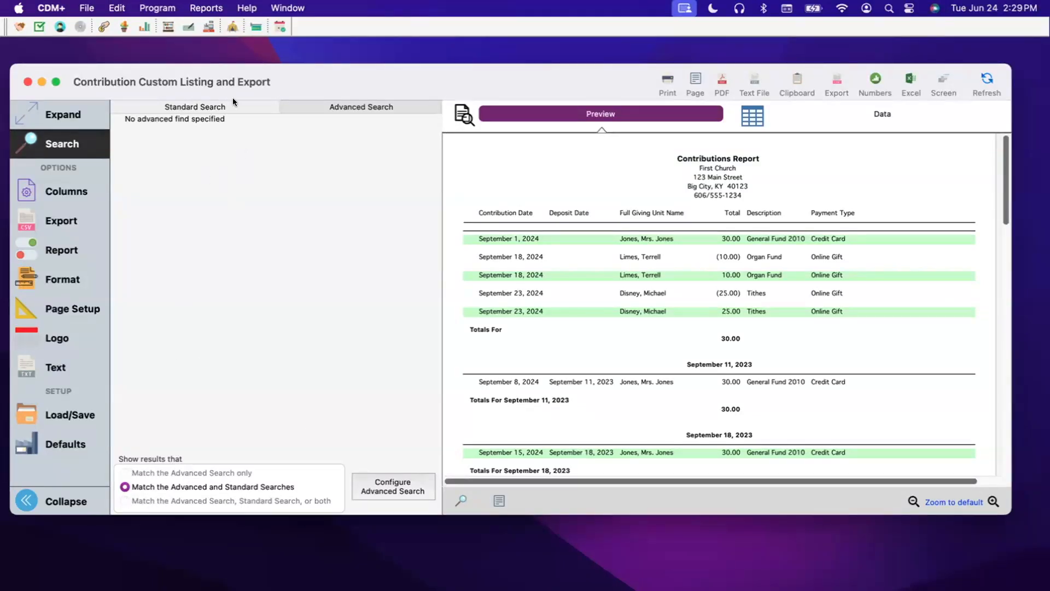
{"action": "left_click", "coordinate": [209, 107]}
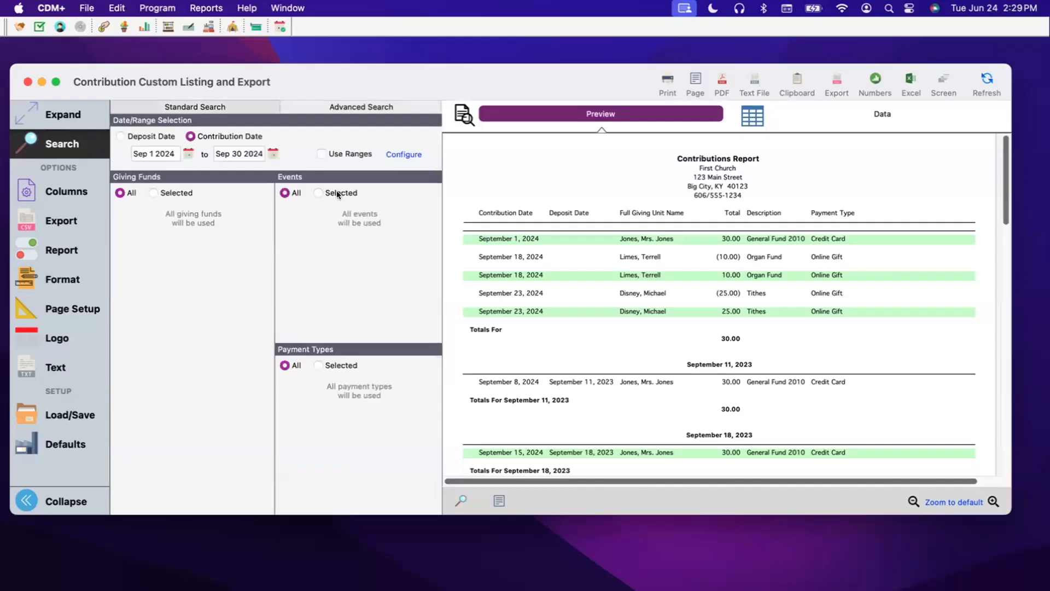
{"action": "left_click", "coordinate": [365, 108]}
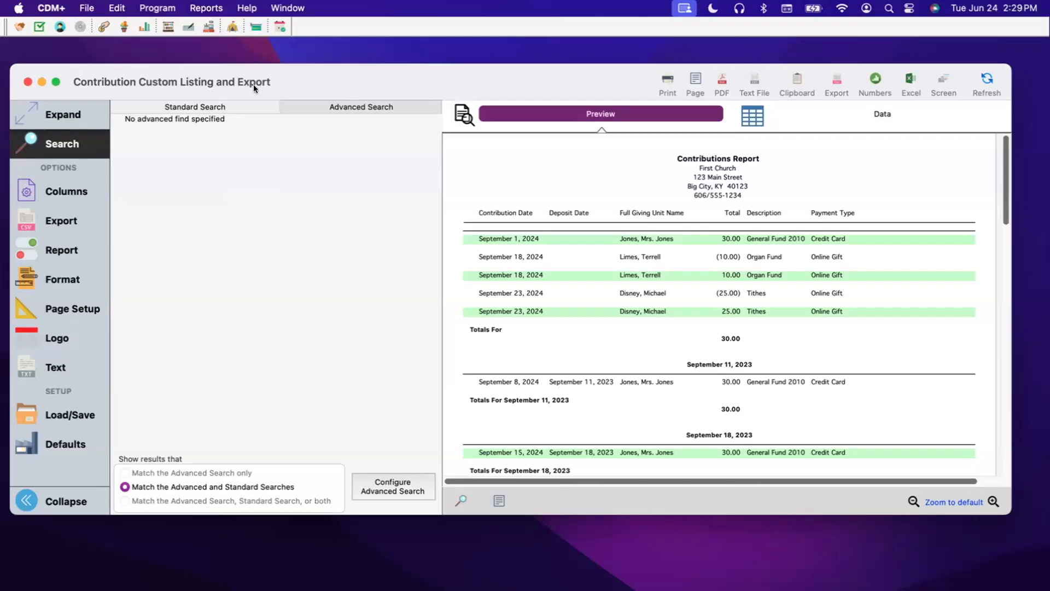
{"action": "left_click", "coordinate": [237, 108]}
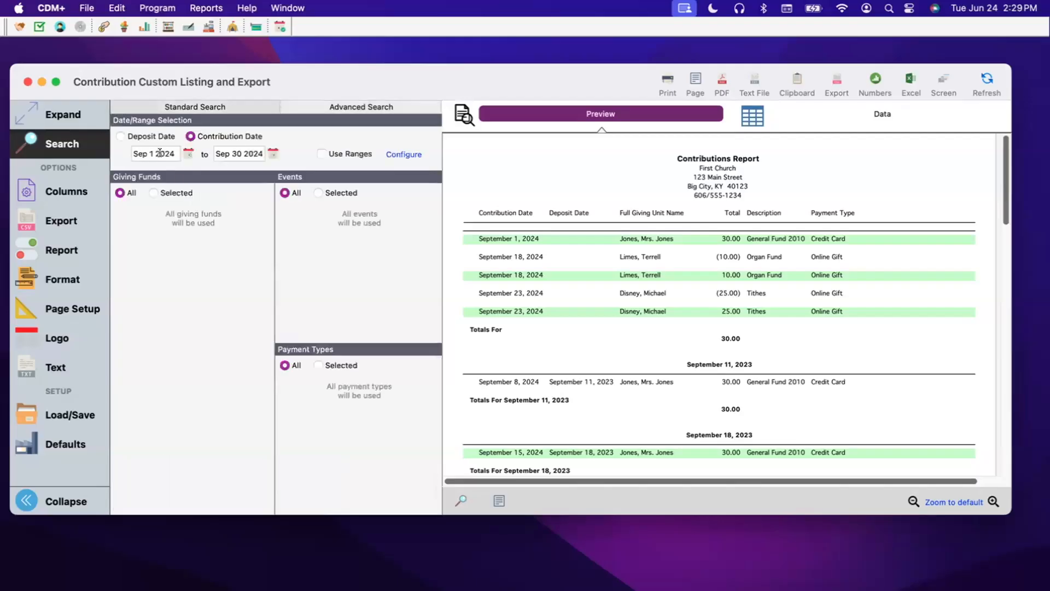
Step: Open the advanced search configuration and clear all existing Advanced Find criteria
{"action": "left_click", "coordinate": [320, 106]}
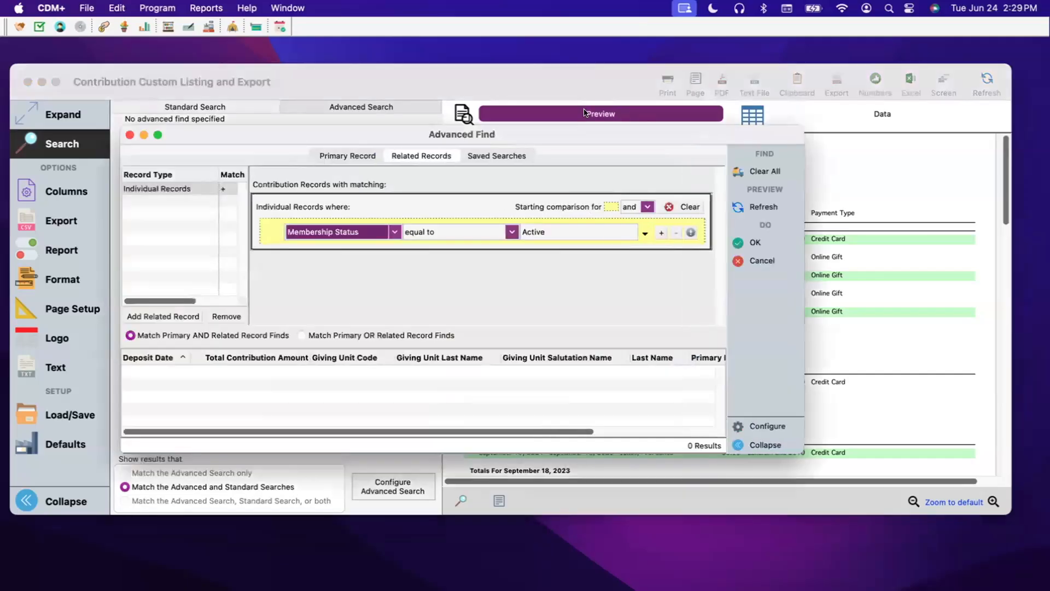
{"action": "left_click", "coordinate": [752, 171]}
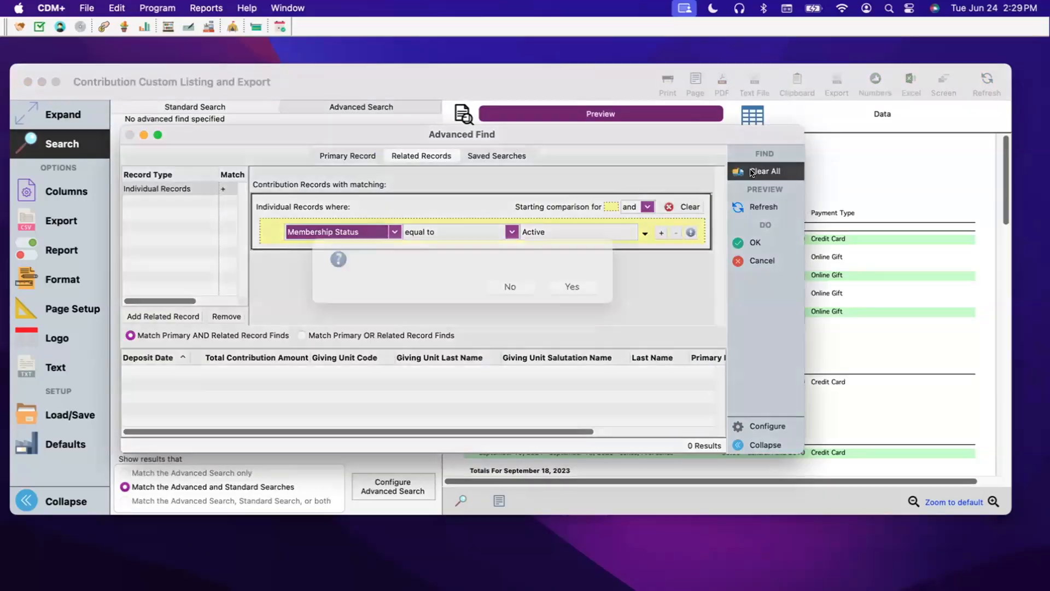
{"action": "left_click", "coordinate": [564, 308]}
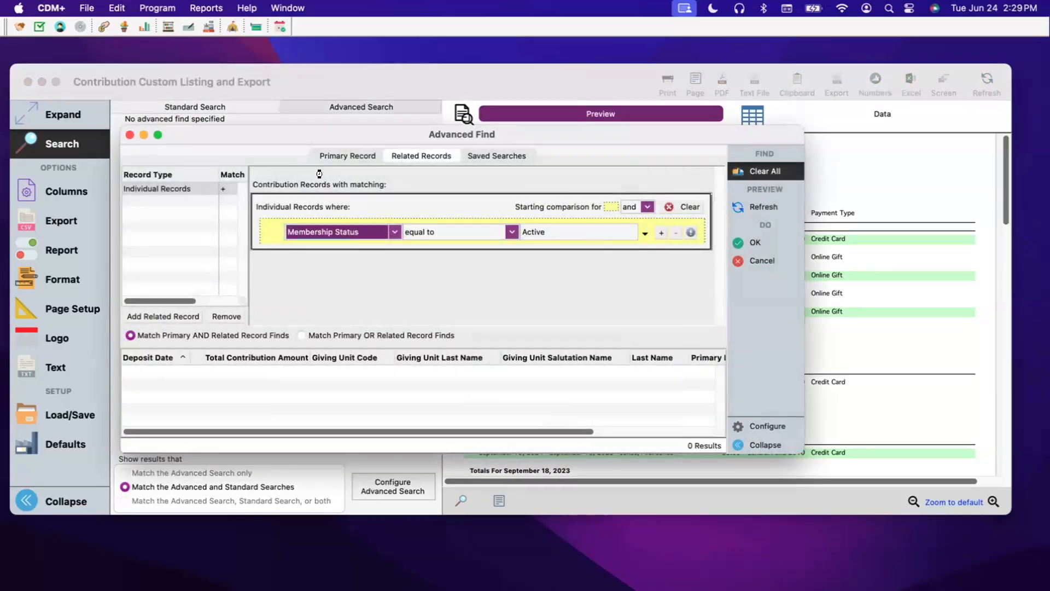
Step: Examine the Primary Record, Related Records and Saved Searches sections of Advanced Find
{"action": "left_click", "coordinate": [349, 155]}
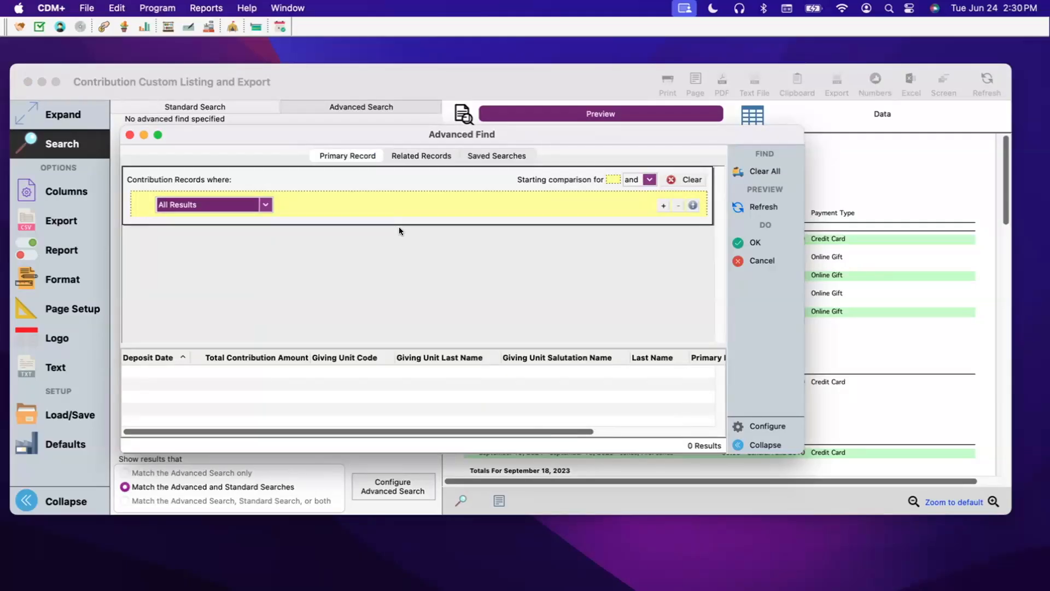
{"action": "left_click", "coordinate": [435, 155]}
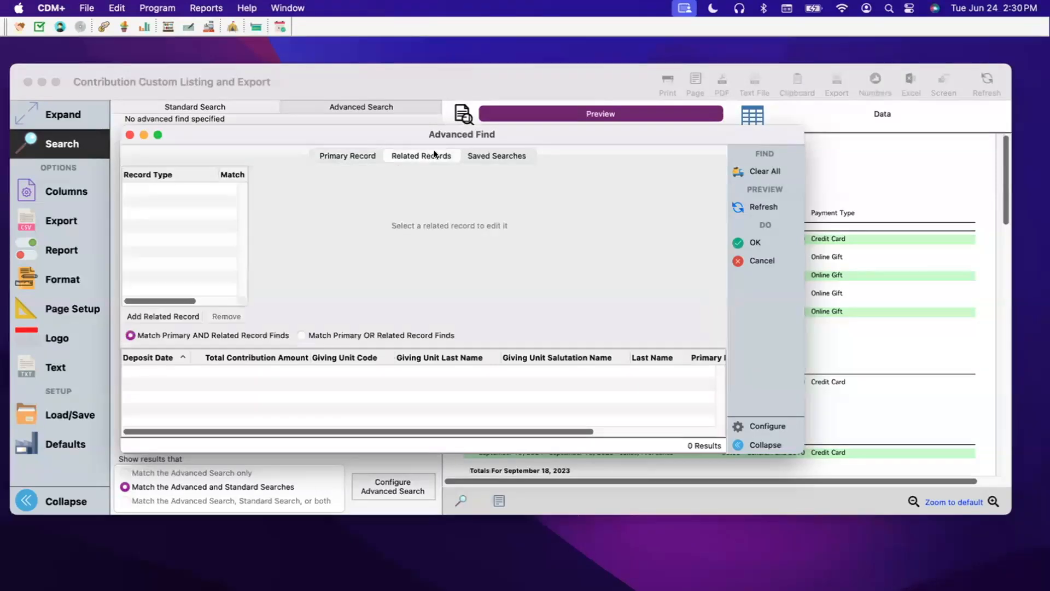
{"action": "left_click", "coordinate": [504, 158]}
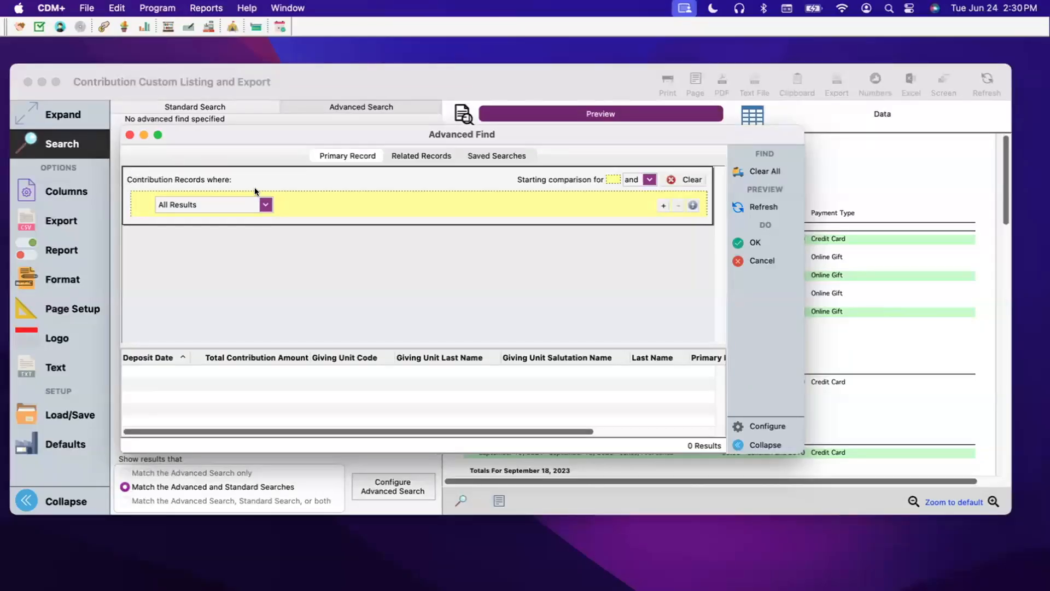
Step: Browse the fields available for the primary record criterion and choose Mailing Name
{"action": "left_click", "coordinate": [265, 205]}
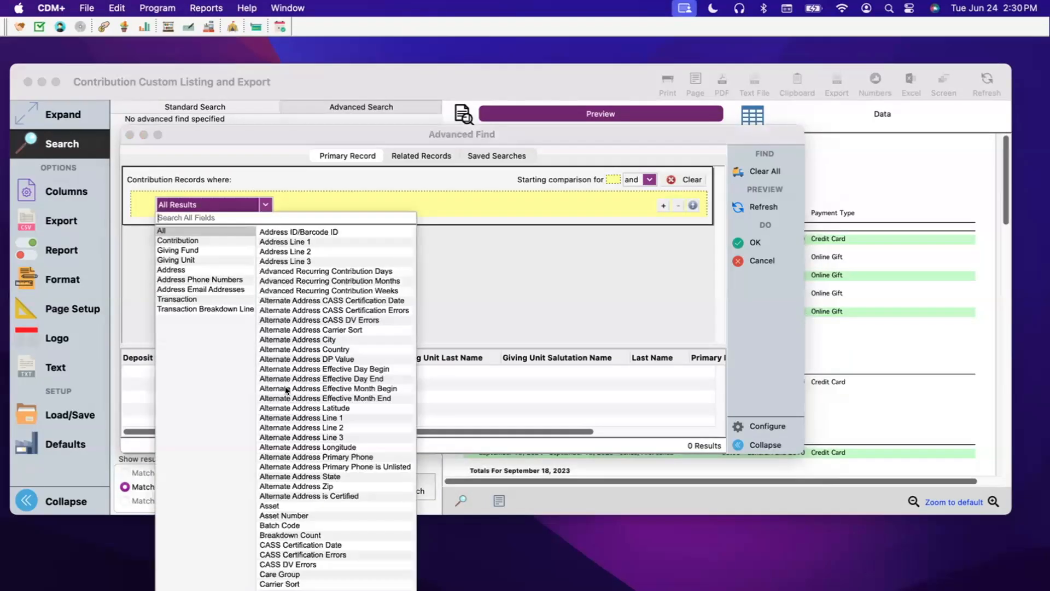
{"action": "scroll", "coordinate": [284, 387], "scroll_direction": "down", "scroll_amount": 20}
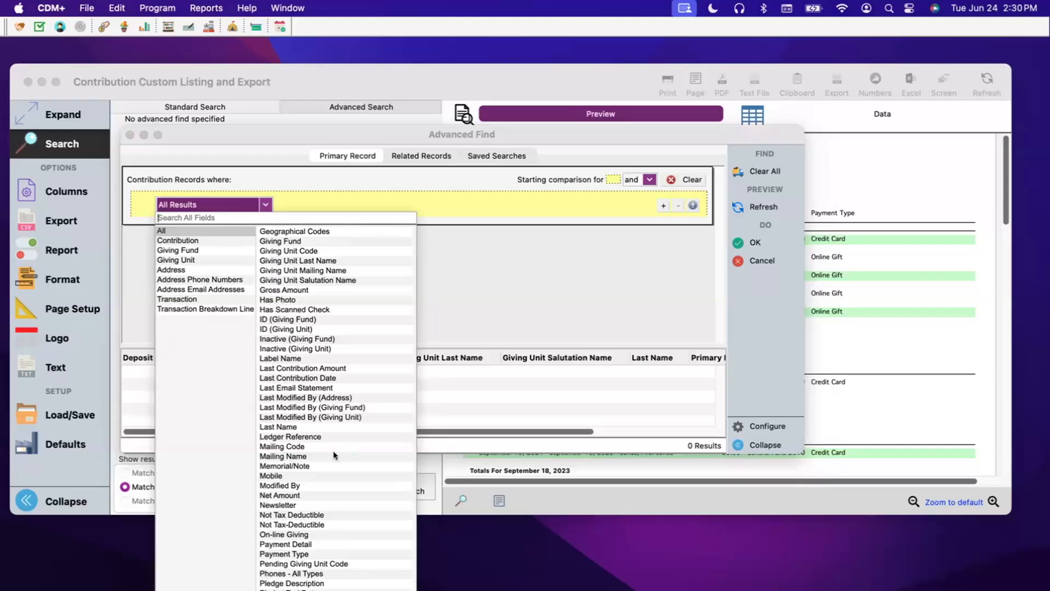
{"action": "scroll", "coordinate": [332, 452], "scroll_direction": "down", "scroll_amount": 3}
{"action": "left_click", "coordinate": [298, 388]}
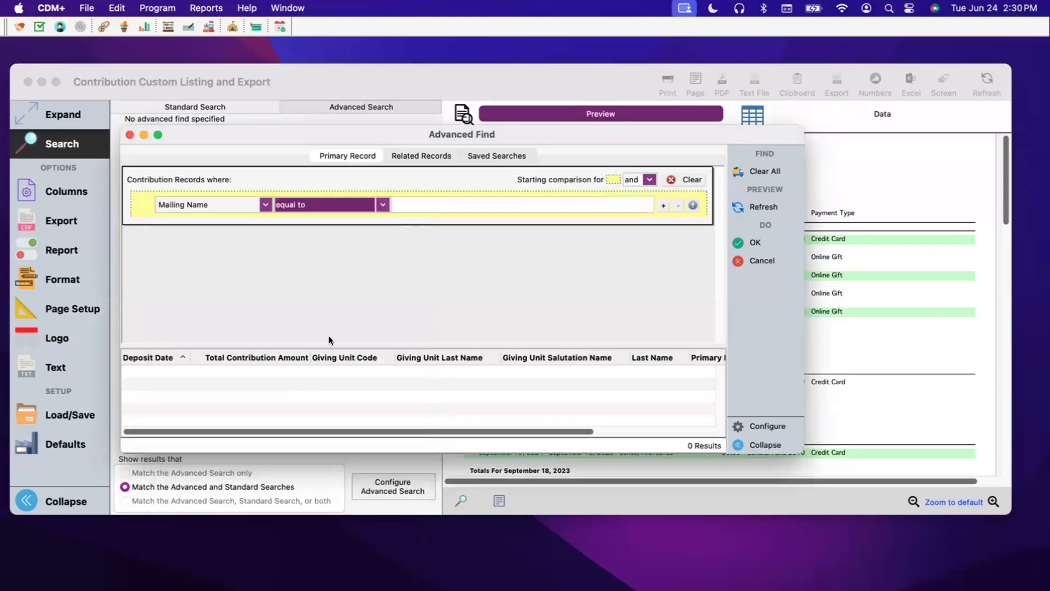
Step: Change the primary record criterion's field to Detail Amount
{"action": "left_click", "coordinate": [252, 201]}
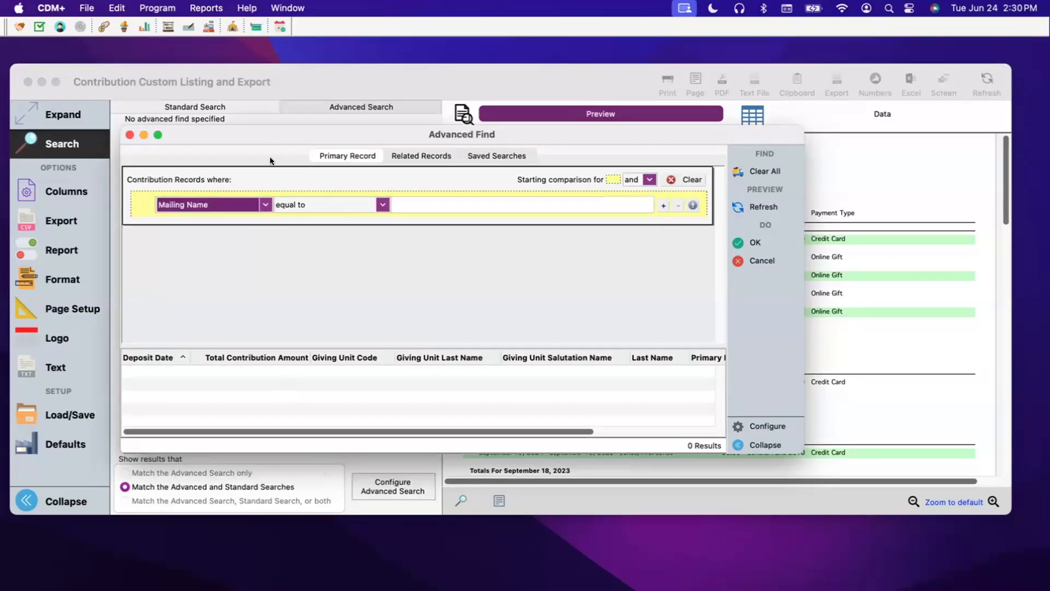
{"action": "left_click", "coordinate": [266, 205]}
{"action": "scroll", "coordinate": [281, 385], "scroll_direction": "down", "scroll_amount": 10}
{"action": "scroll", "coordinate": [294, 383], "scroll_direction": "up", "scroll_amount": 1}
{"action": "left_click", "coordinate": [297, 362]}
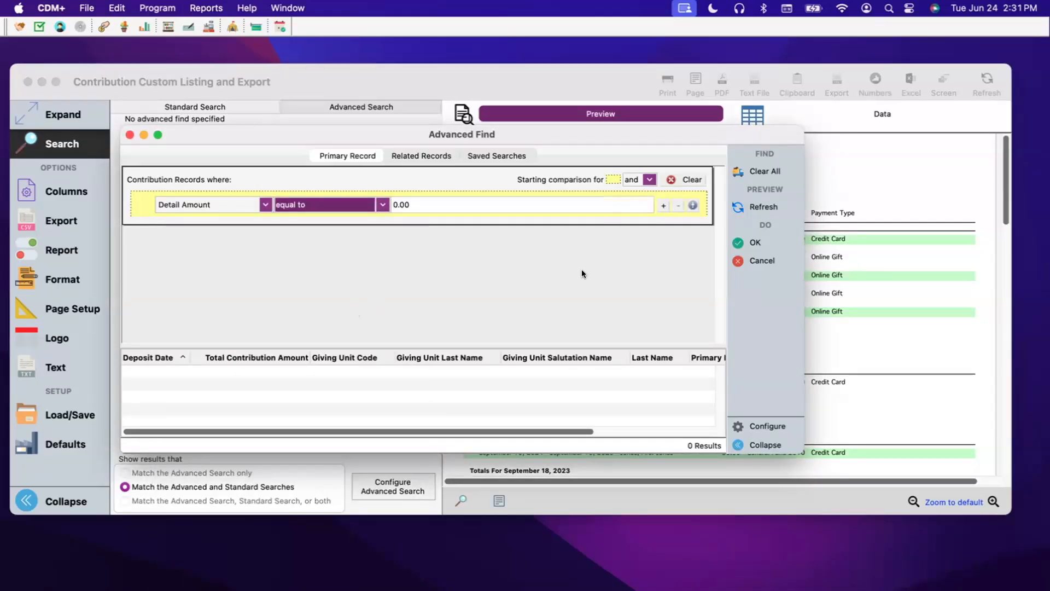
Step: Clear all Advanced Find criteria and add Individual Records as a related record with matching records
{"action": "left_click", "coordinate": [763, 171]}
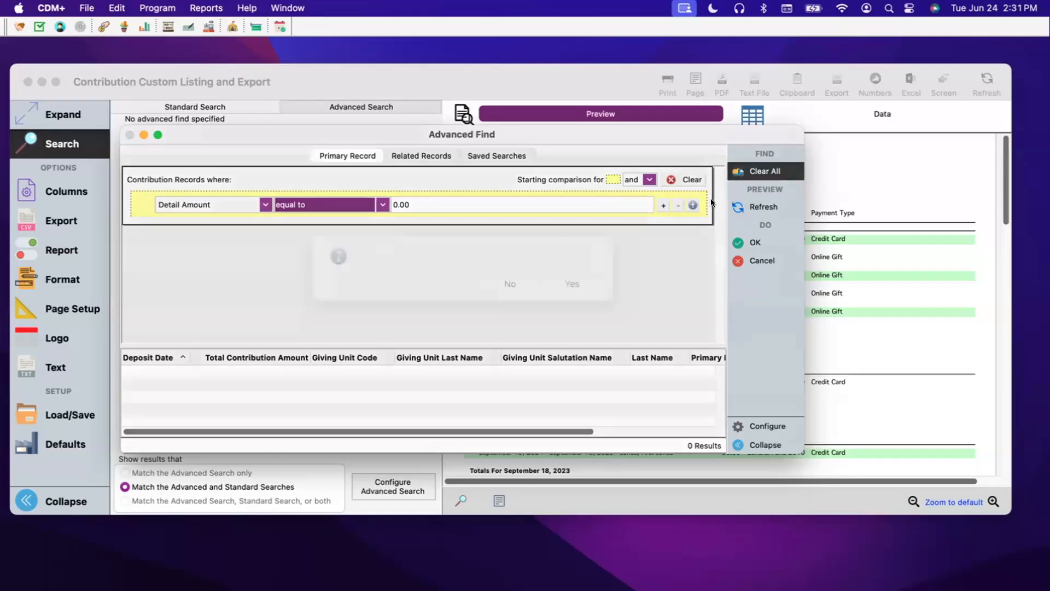
{"action": "left_click", "coordinate": [550, 310]}
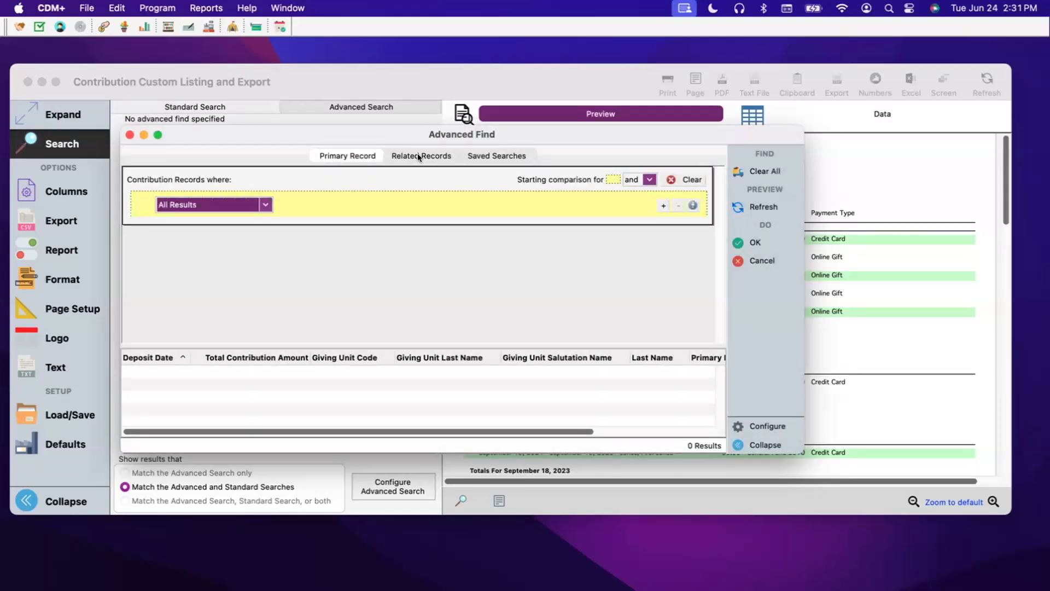
{"action": "left_click", "coordinate": [418, 156]}
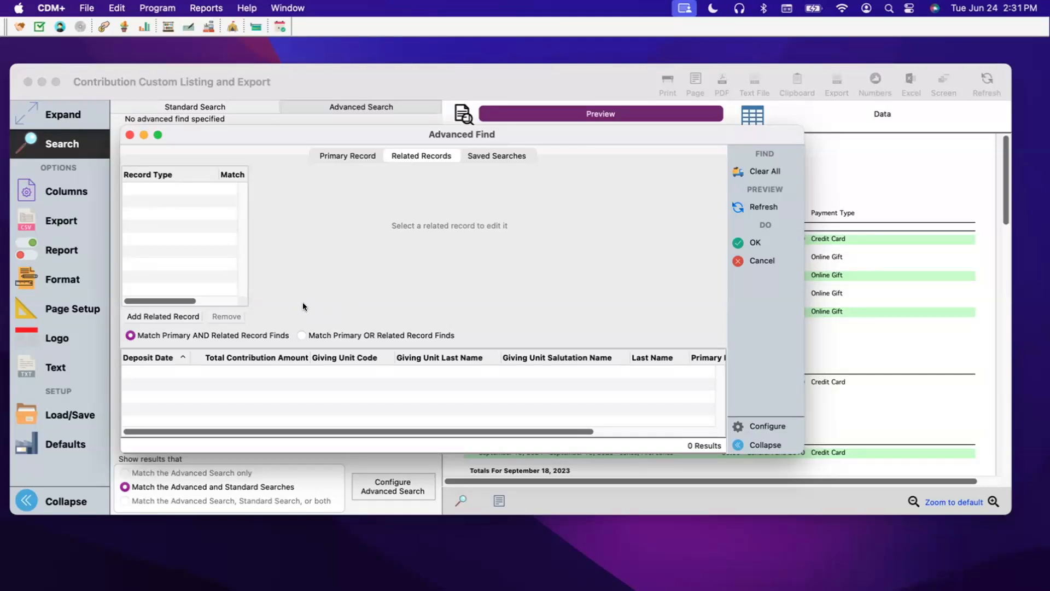
{"action": "left_click", "coordinate": [163, 316]}
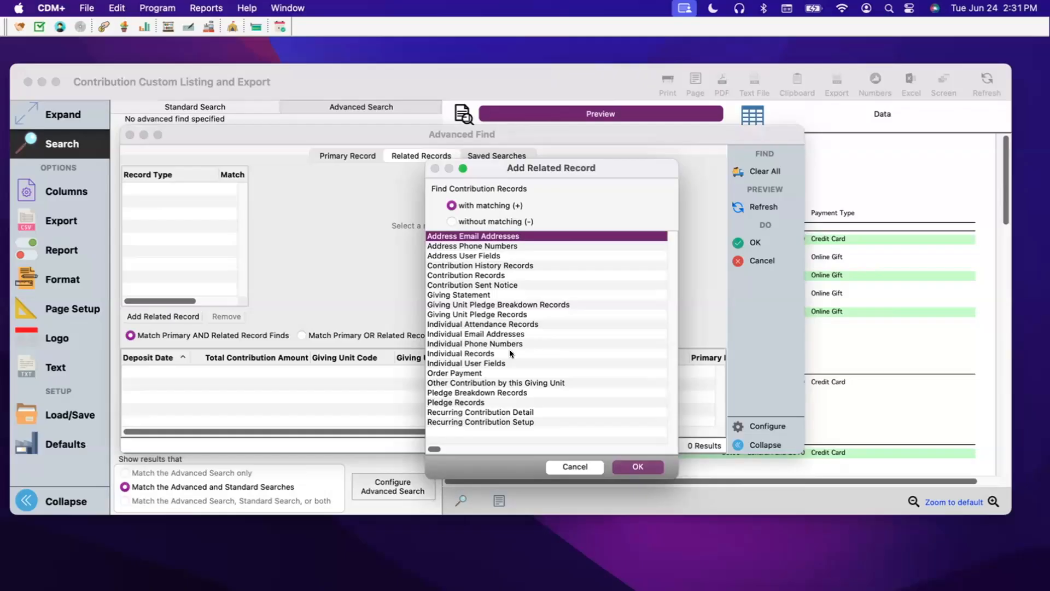
{"action": "left_click", "coordinate": [510, 353]}
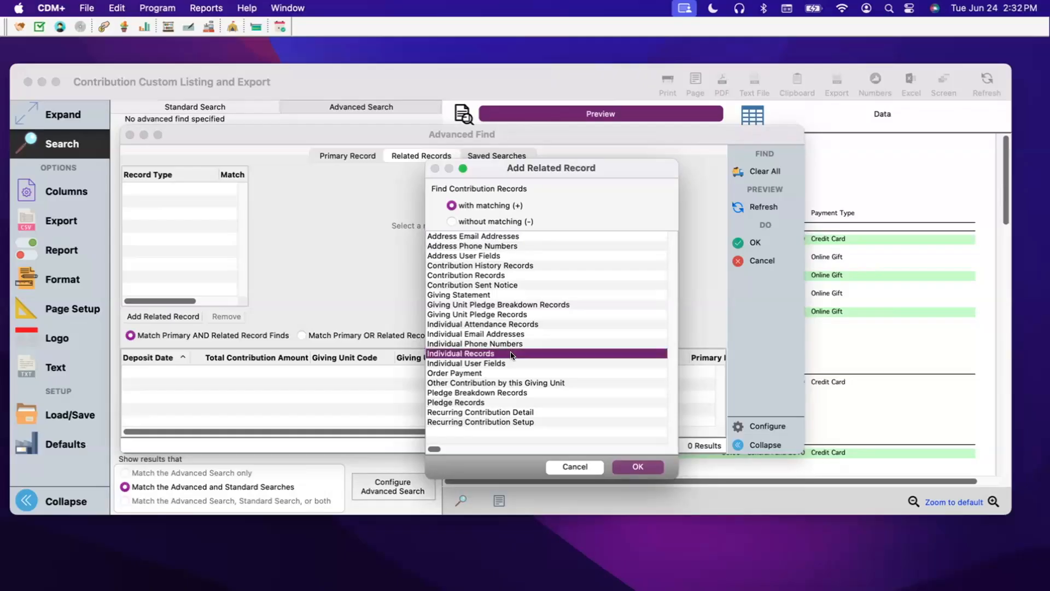
{"action": "double_click", "coordinate": [524, 354]}
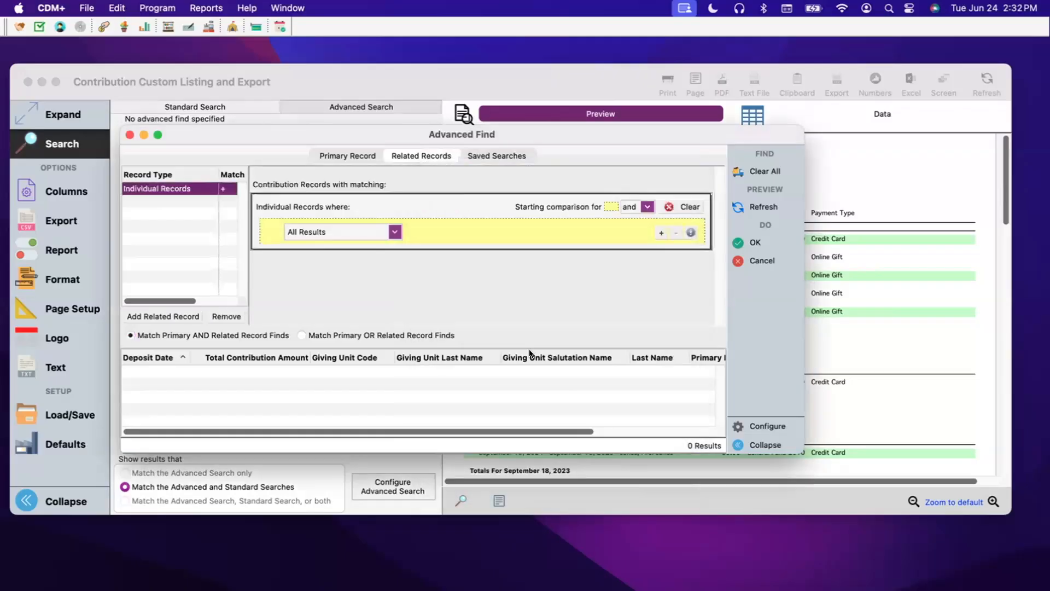
{"action": "left_click", "coordinate": [161, 317]}
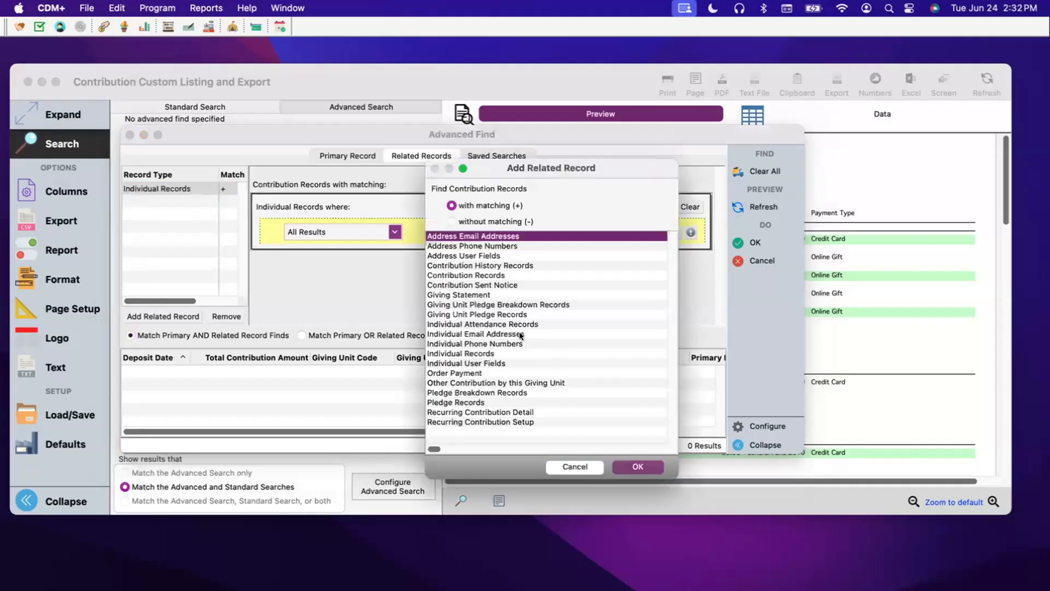
{"action": "left_click", "coordinate": [511, 353]}
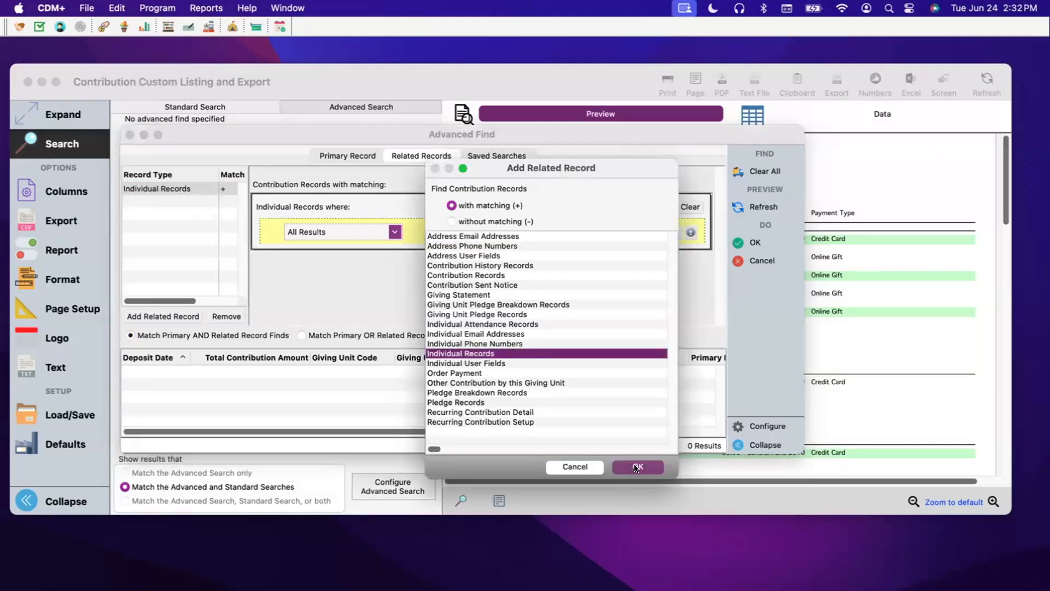
{"action": "left_click", "coordinate": [576, 467]}
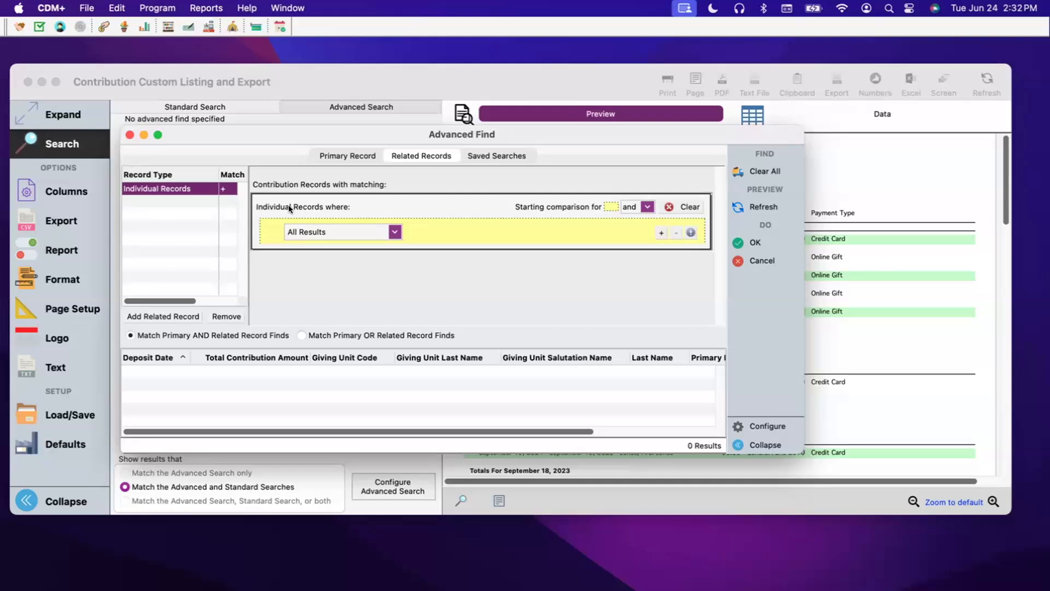
Step: Set the Individual Records criterion to Membership Status equal to Active and apply the advanced search
{"action": "left_click", "coordinate": [395, 233]}
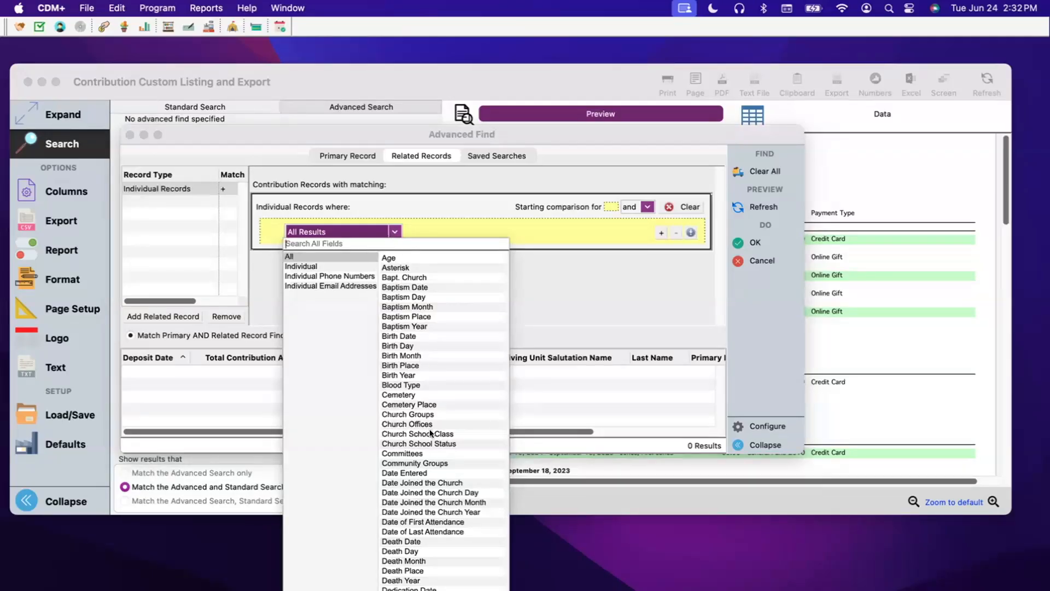
{"action": "scroll", "coordinate": [430, 433], "scroll_direction": "down", "scroll_amount": 10}
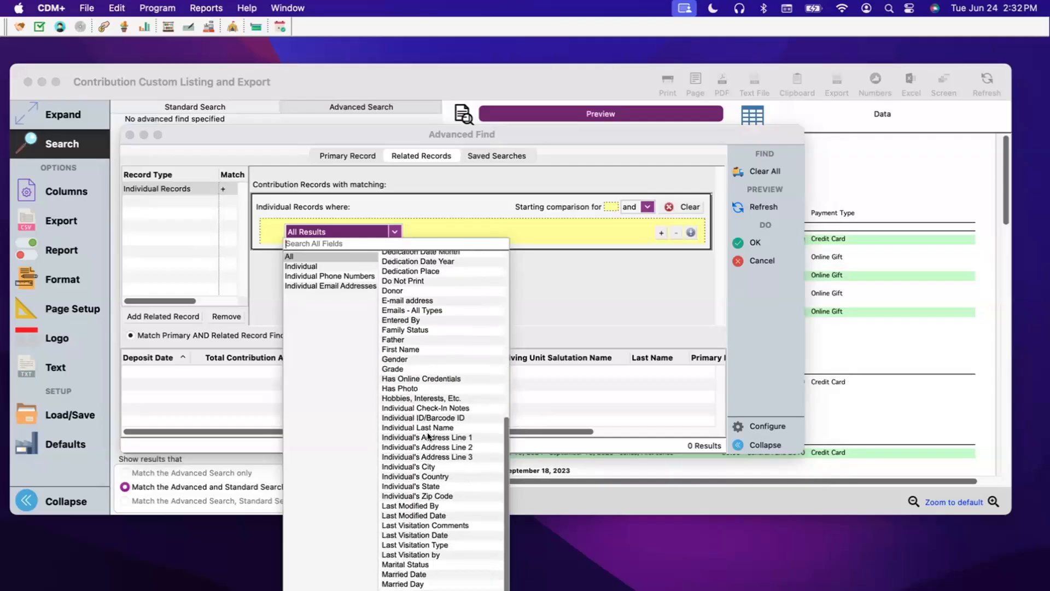
{"action": "scroll", "coordinate": [428, 432], "scroll_direction": "down", "scroll_amount": 8}
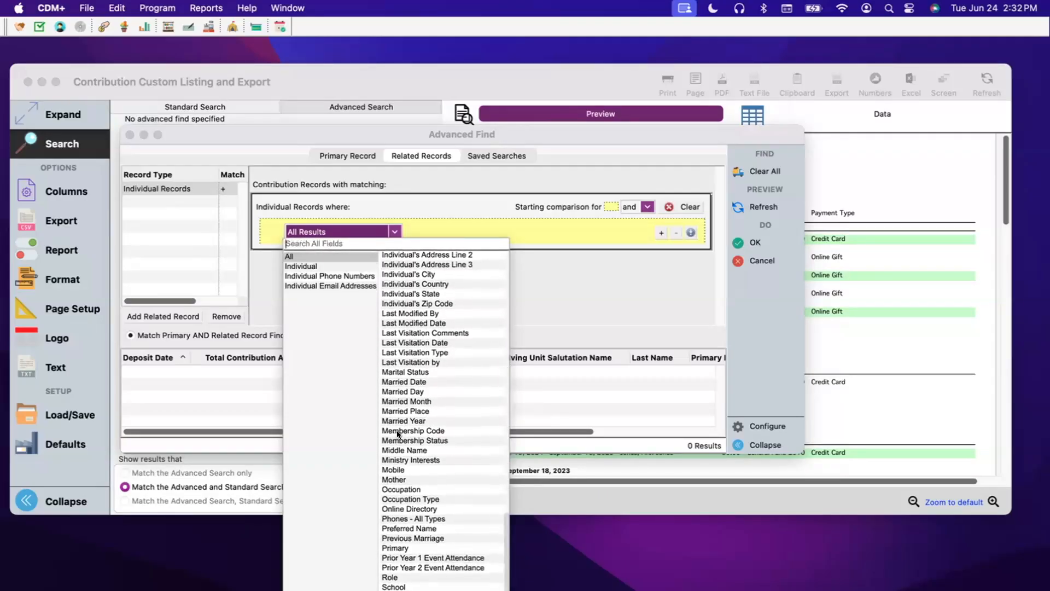
{"action": "left_click", "coordinate": [406, 439]}
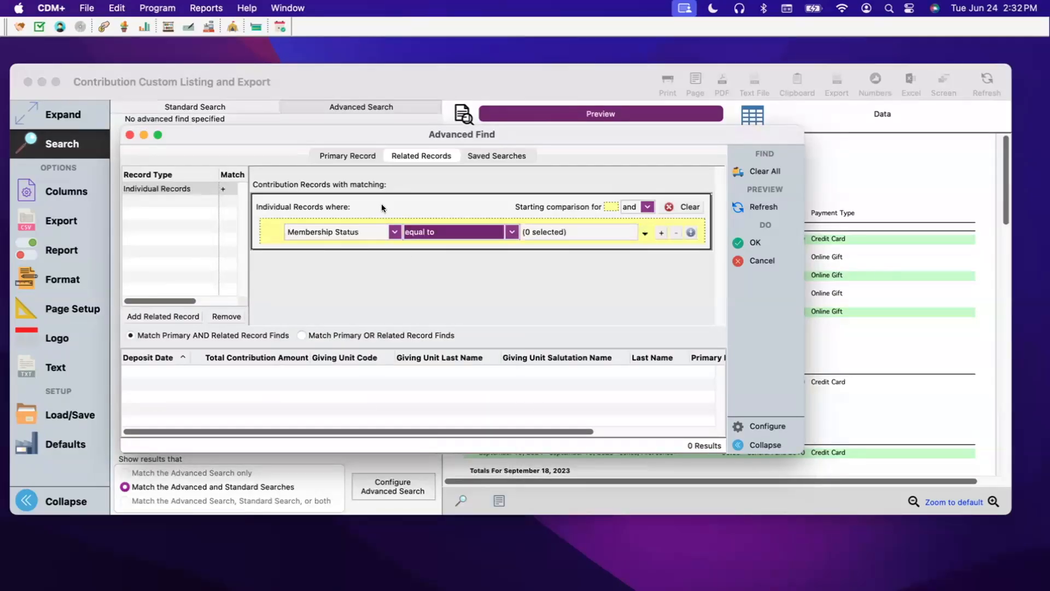
{"action": "left_click", "coordinate": [477, 233]}
{"action": "left_click", "coordinate": [407, 246]}
{"action": "left_click", "coordinate": [645, 233]}
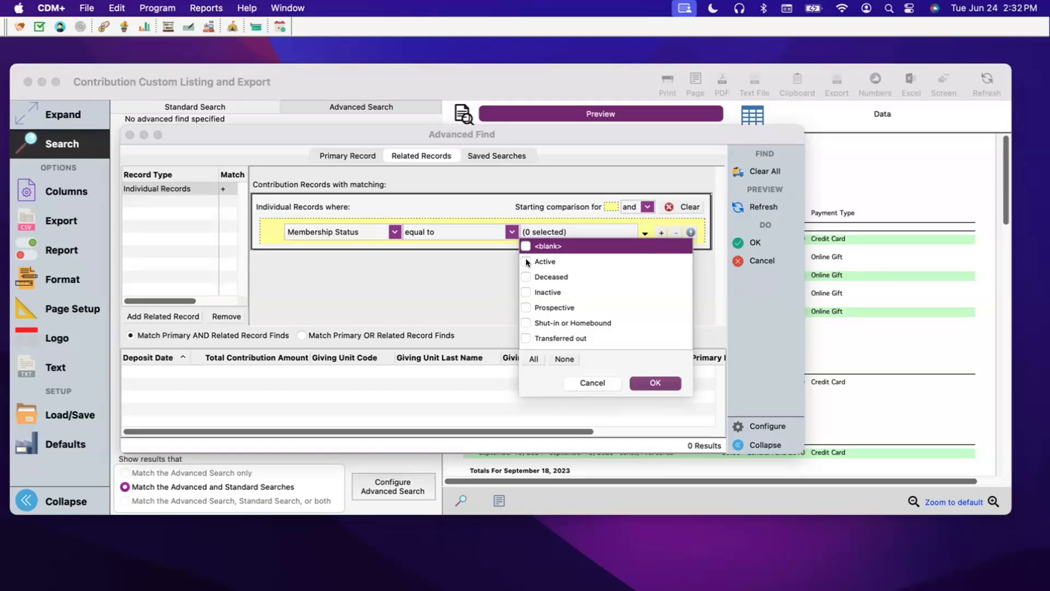
{"action": "left_click", "coordinate": [524, 260]}
{"action": "left_click", "coordinate": [653, 382]}
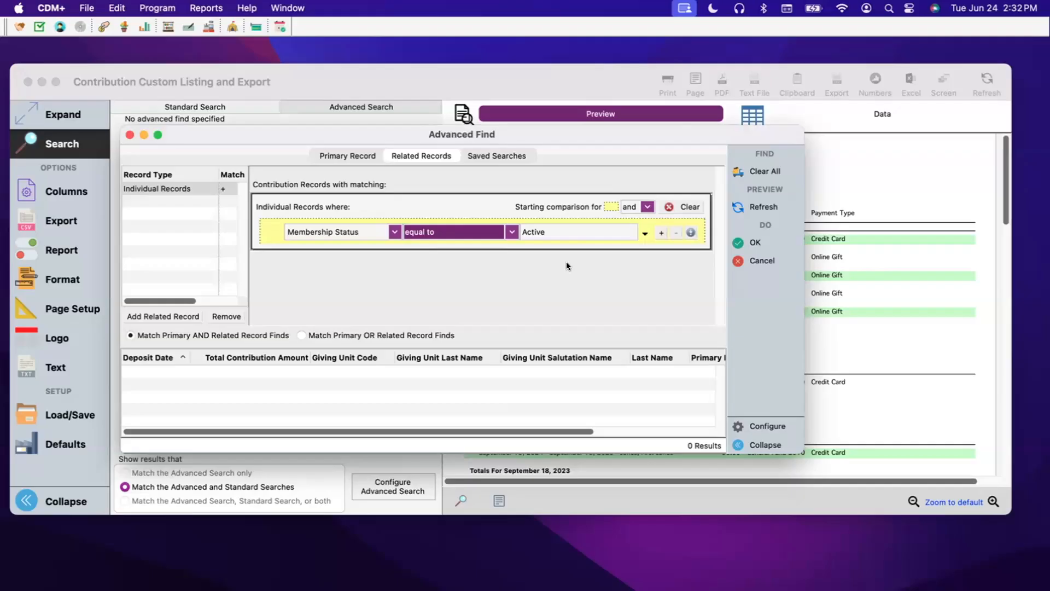
{"action": "left_click", "coordinate": [754, 242]}
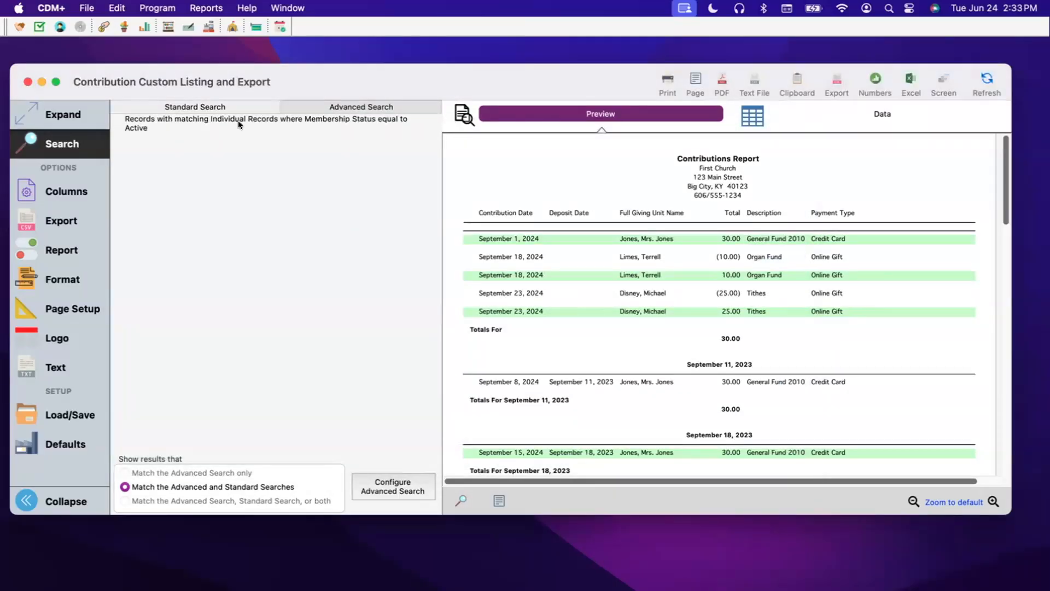
Step: Check the standard and advanced search settings and refresh the listing preview so both apply
{"action": "left_click", "coordinate": [226, 105]}
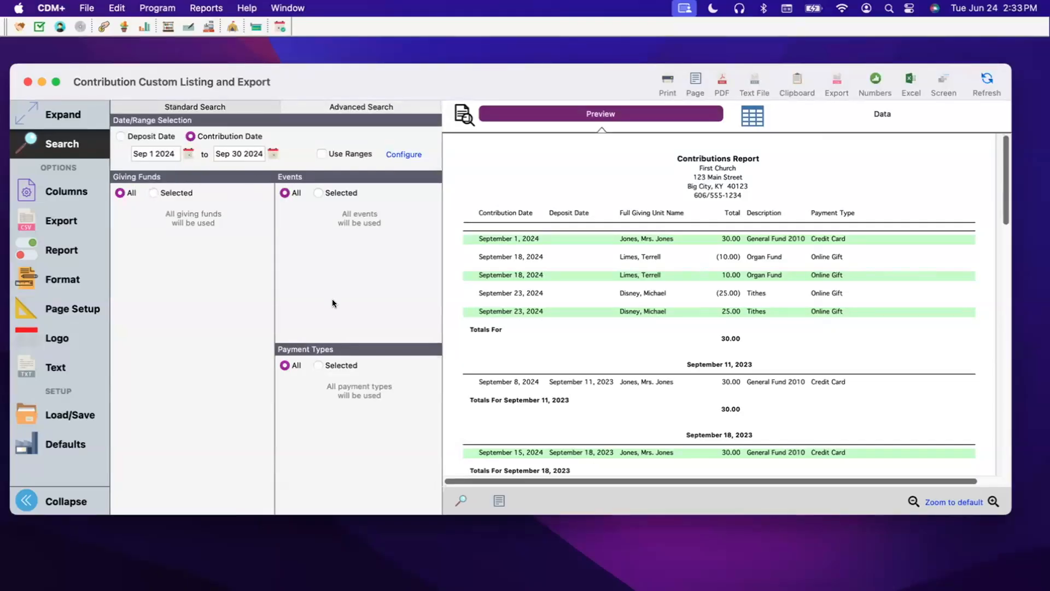
{"action": "left_click", "coordinate": [365, 107]}
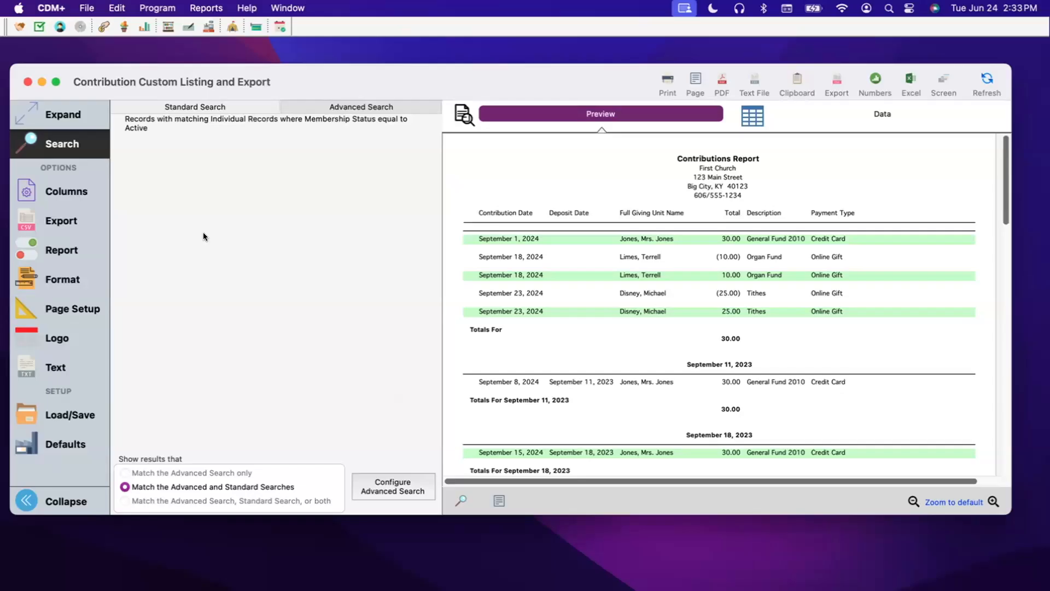
{"action": "left_click", "coordinate": [208, 106]}
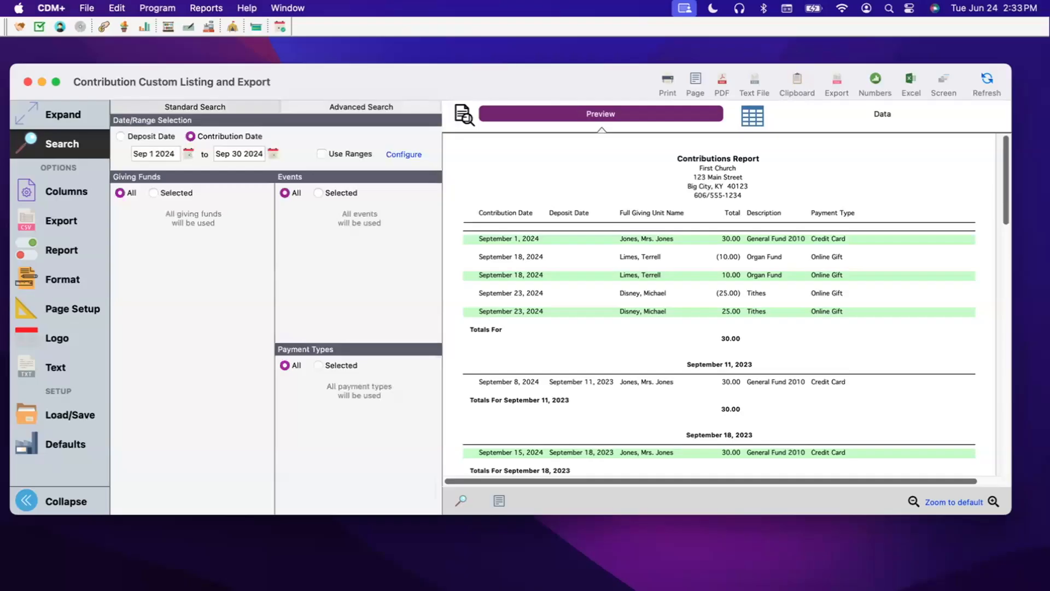
{"action": "left_click", "coordinate": [986, 83]}
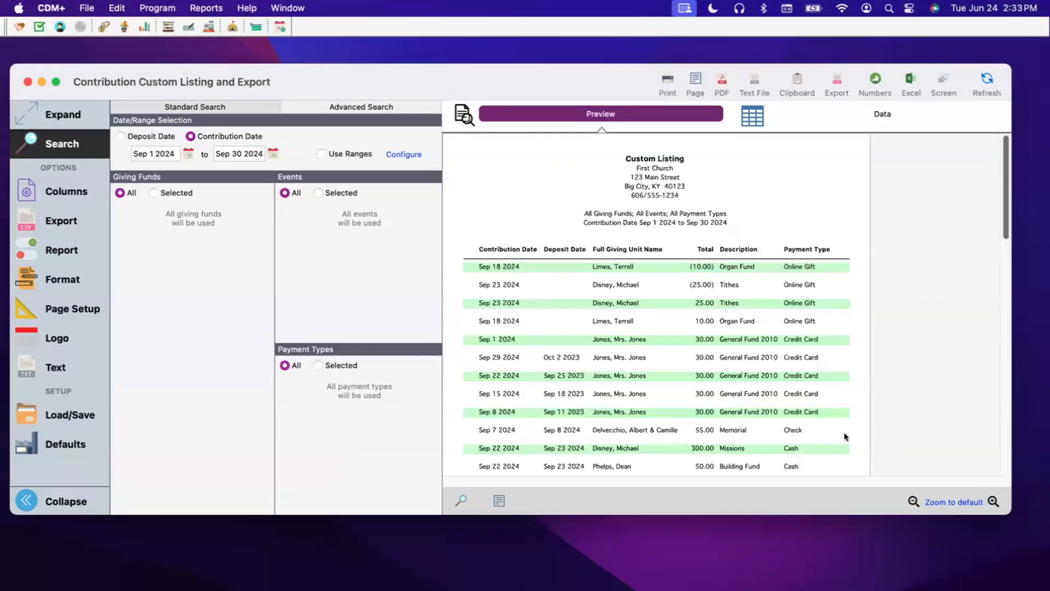
{"action": "left_click", "coordinate": [332, 107]}
{"action": "left_click", "coordinate": [988, 76]}
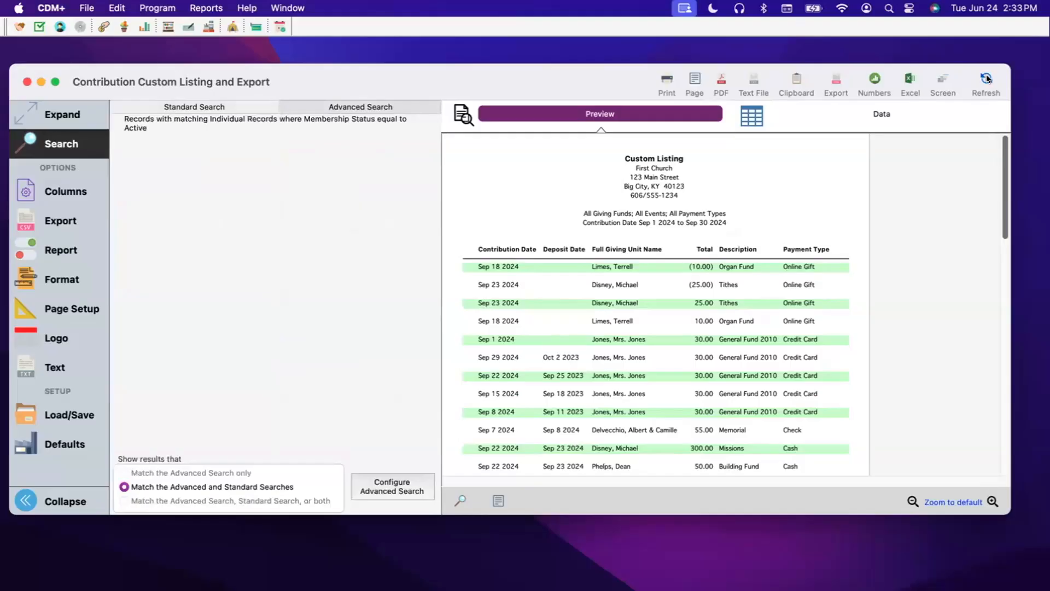
Step: Review the filtered contribution listing down to the page footer, refreshing the preview once more
{"action": "scroll", "coordinate": [783, 324], "scroll_direction": "down", "scroll_amount": 3}
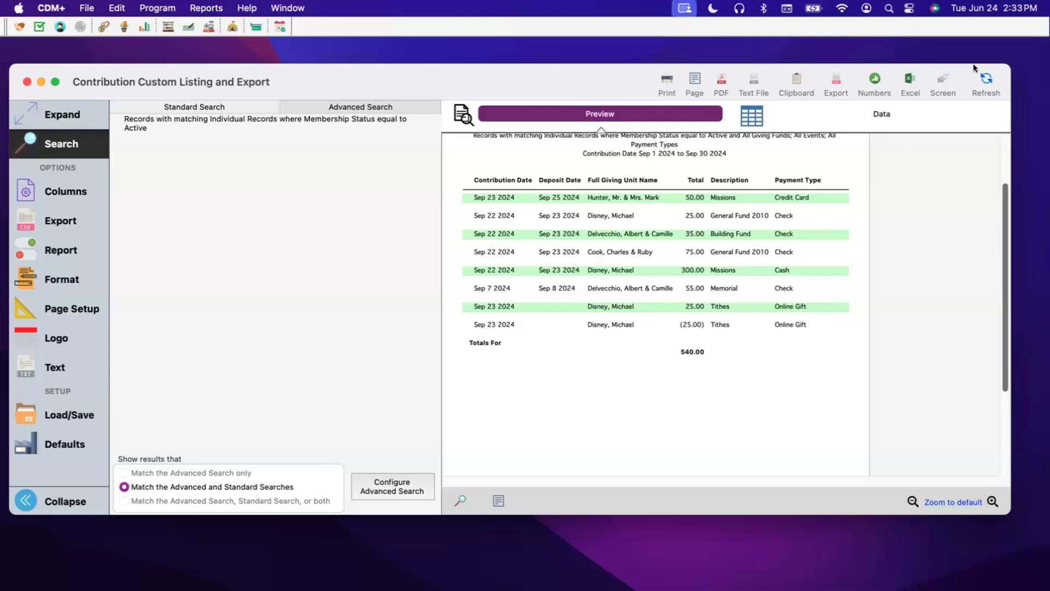
{"action": "left_click", "coordinate": [983, 79]}
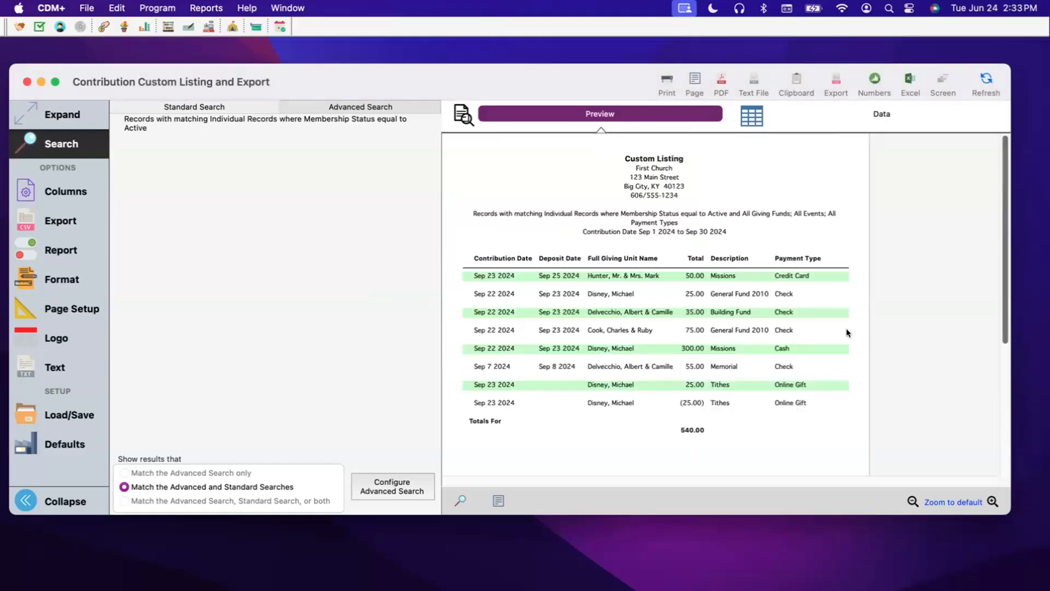
{"action": "scroll", "coordinate": [718, 395], "scroll_direction": "down", "scroll_amount": 5}
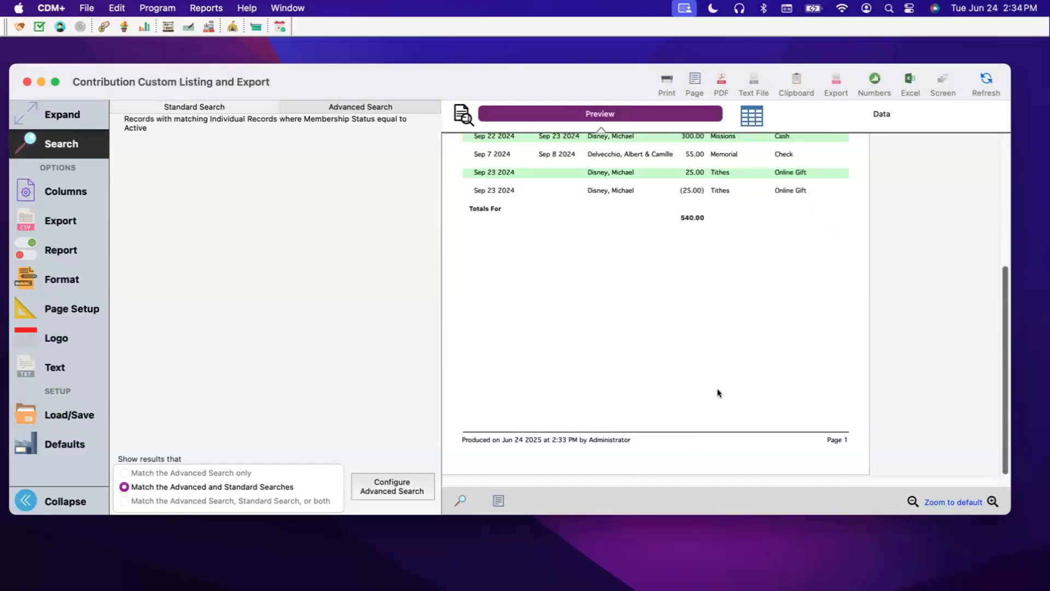
{"action": "scroll", "coordinate": [718, 390], "scroll_direction": "up", "scroll_amount": 5}
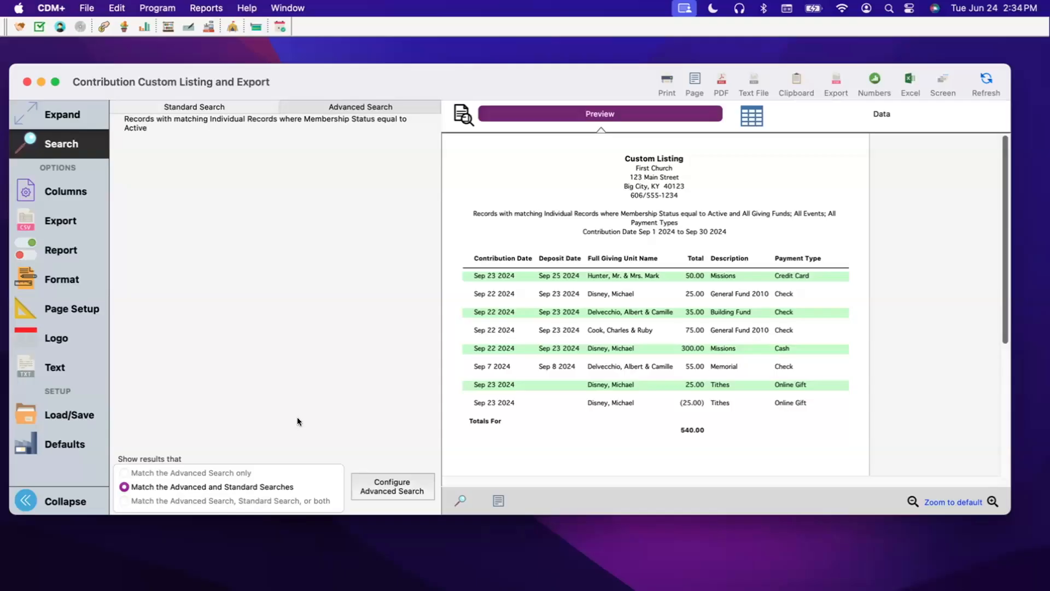
Step: Reopen the advanced search configuration and replace the Membership Status criterion with Age is greater than or equal to 18
{"action": "left_click", "coordinate": [389, 489]}
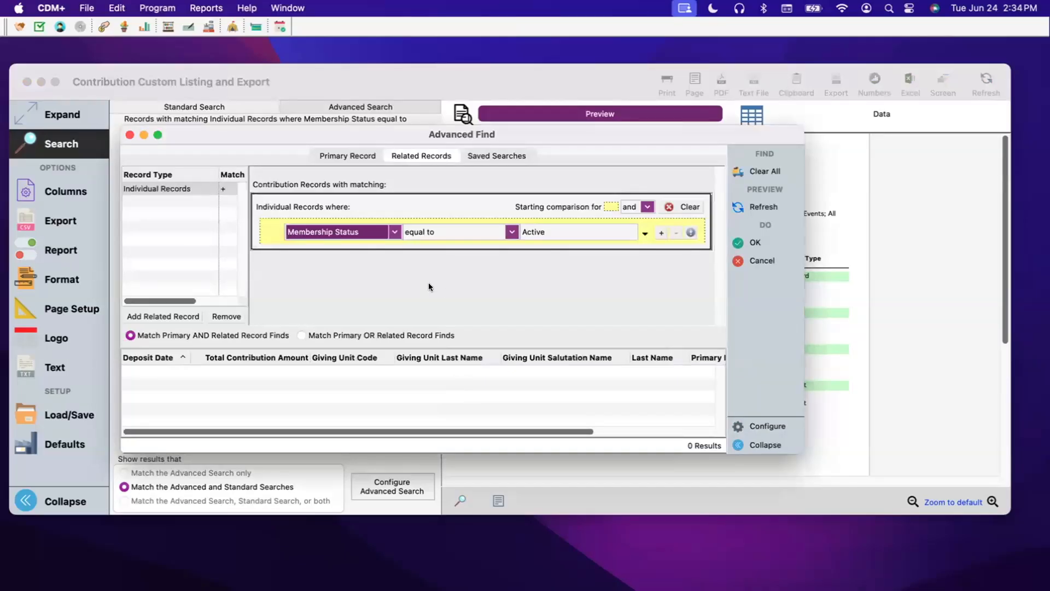
{"action": "left_click", "coordinate": [394, 232]}
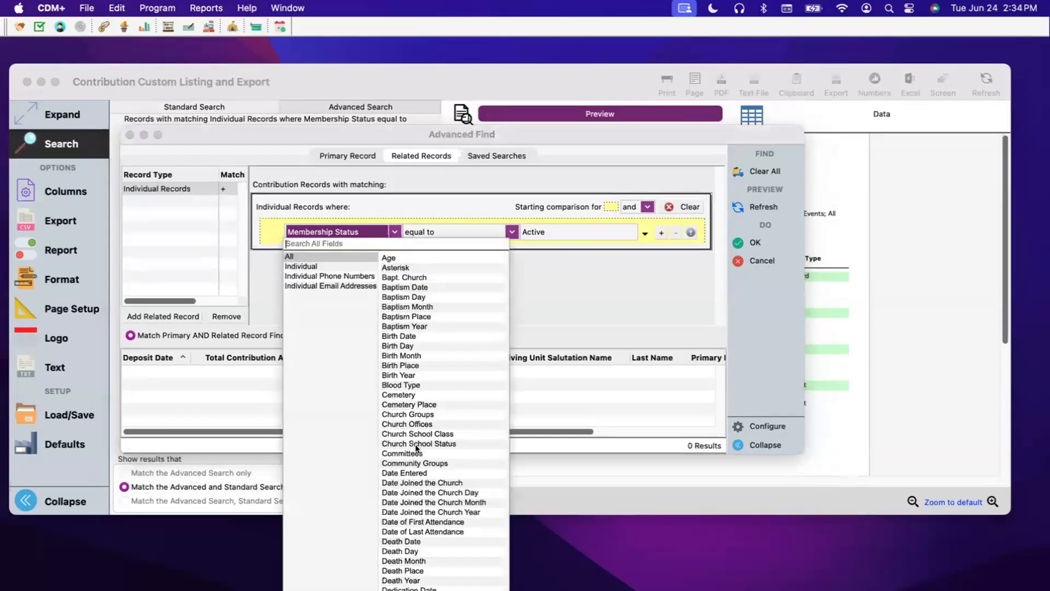
{"action": "scroll", "coordinate": [438, 488], "scroll_direction": "down", "scroll_amount": 15}
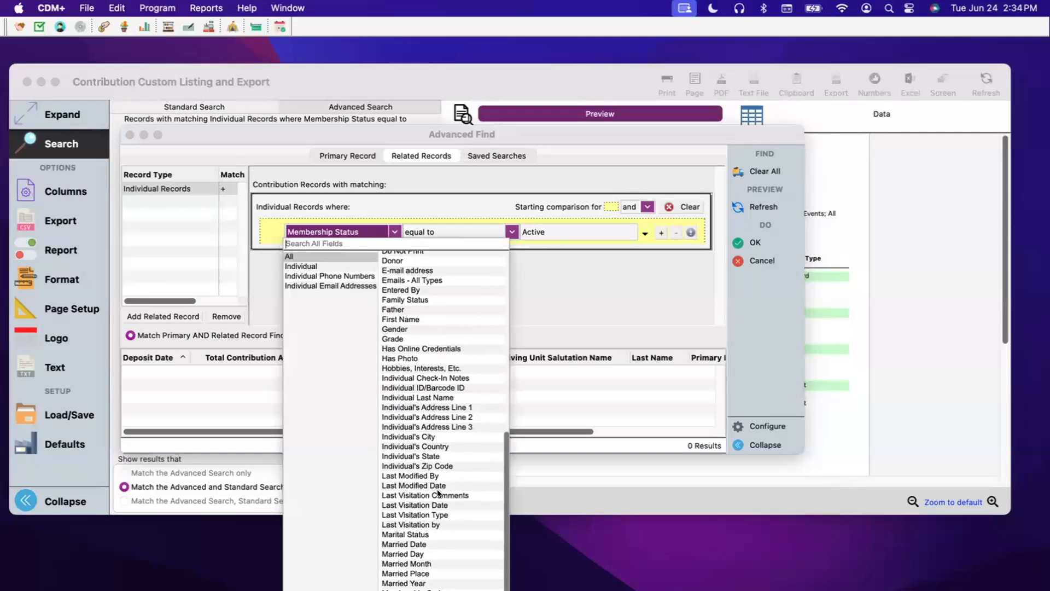
{"action": "scroll", "coordinate": [438, 489], "scroll_direction": "up", "scroll_amount": 15}
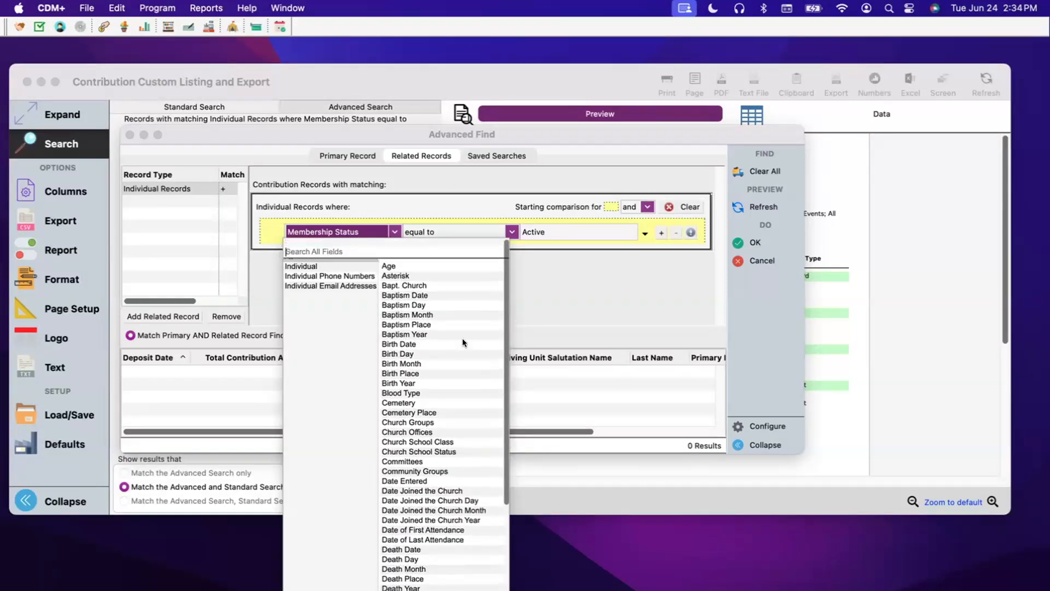
{"action": "left_click", "coordinate": [407, 256]}
{"action": "left_click", "coordinate": [484, 231]}
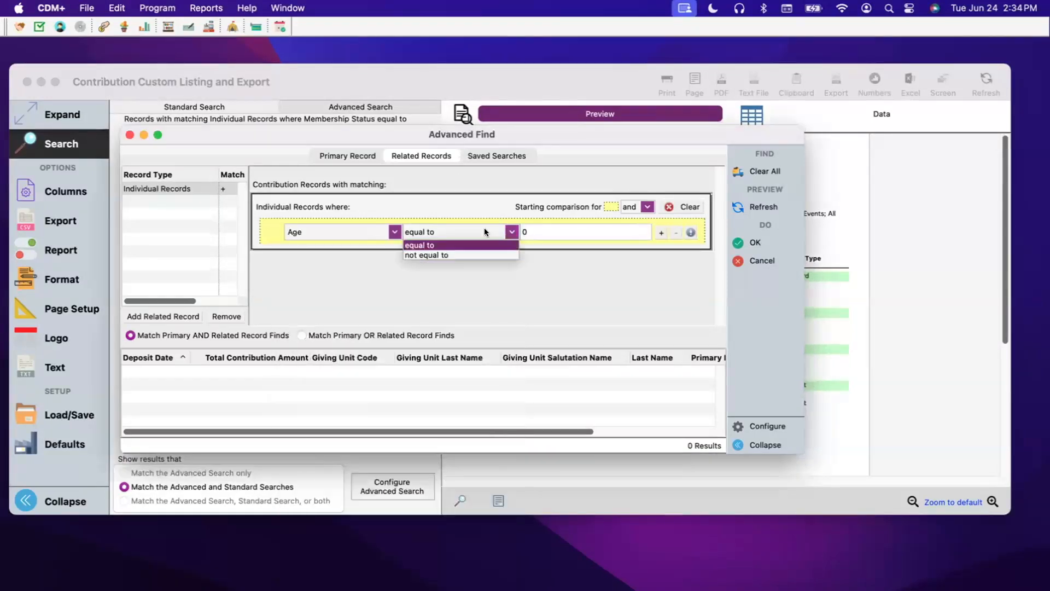
{"action": "left_click", "coordinate": [458, 272]}
{"action": "key", "text": "Tab"}
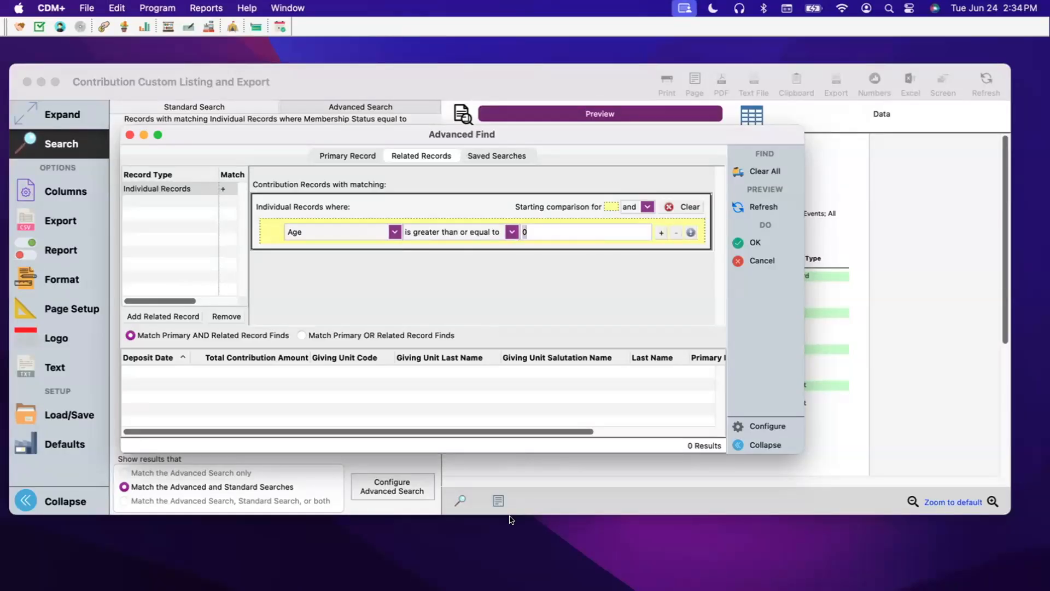
{"action": "type", "text": "18"}
Step: Add a second Individual Records criterion joined by "and": Age is less than or equal to 28
{"action": "left_click", "coordinate": [647, 207]}
{"action": "left_click", "coordinate": [689, 231]}
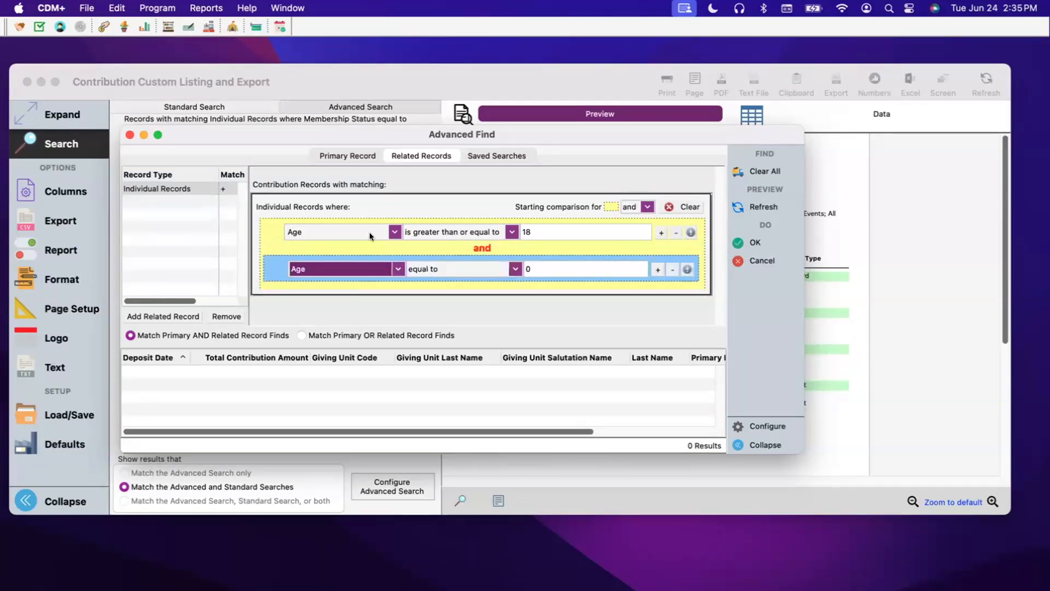
{"action": "left_click", "coordinate": [515, 270]}
{"action": "left_click", "coordinate": [442, 334]}
{"action": "key", "text": "Tab"}
{"action": "type", "text": "28"}
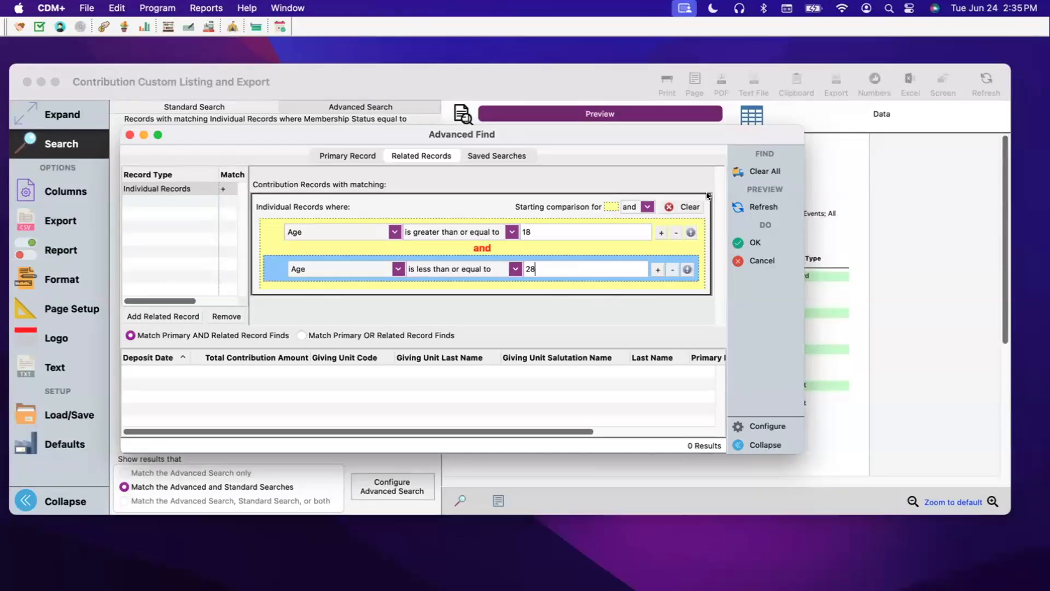
Step: Try joining the two Age criteria with "or", switch them back to "and", and discard the advanced search changes
{"action": "left_click", "coordinate": [634, 228]}
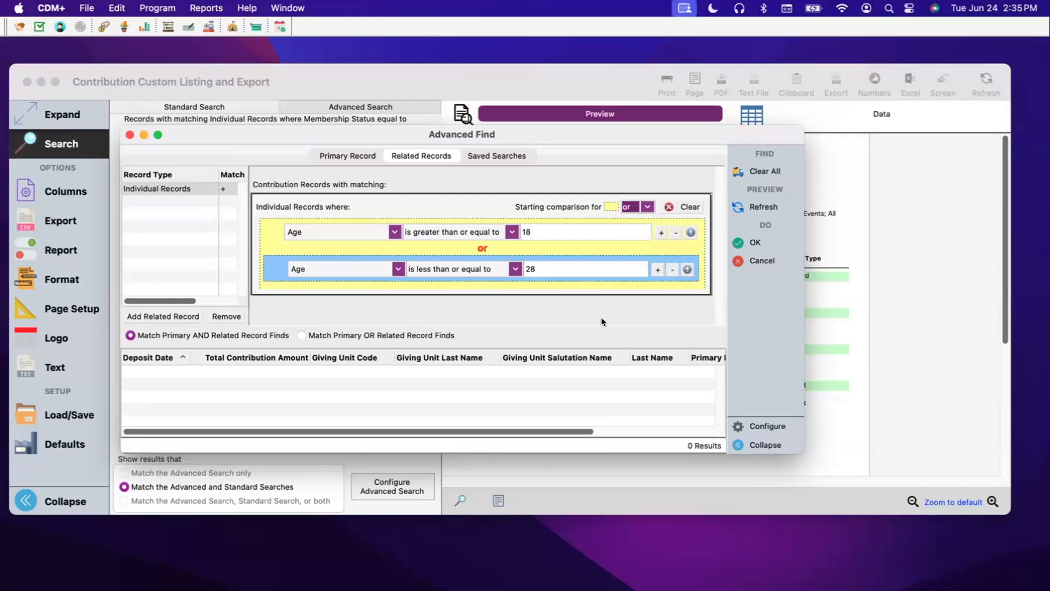
{"action": "left_click", "coordinate": [649, 206]}
{"action": "left_click", "coordinate": [633, 217]}
{"action": "left_click", "coordinate": [736, 261]}
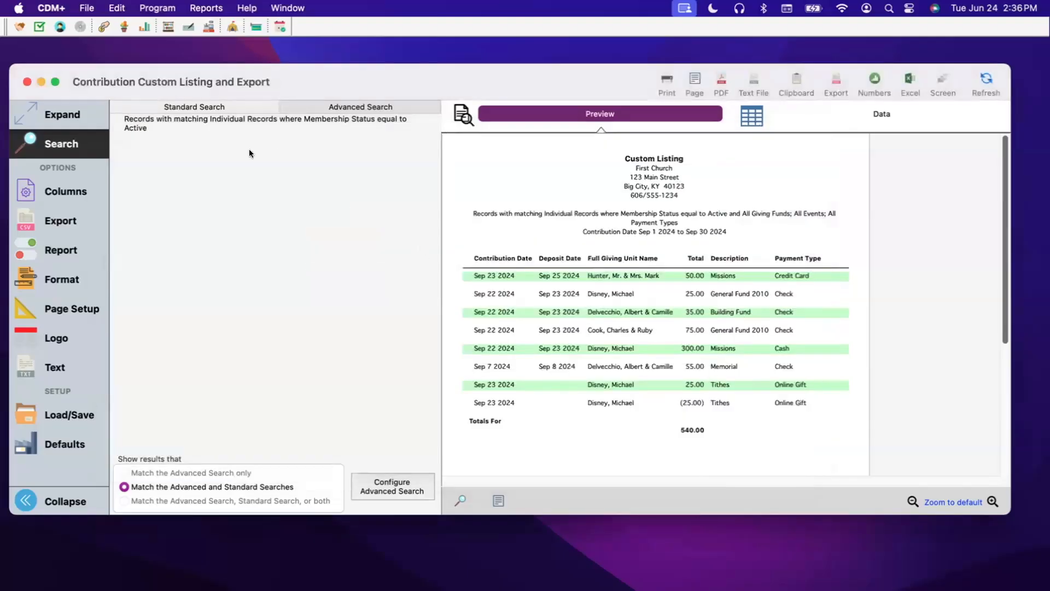
{"action": "left_click", "coordinate": [209, 104]}
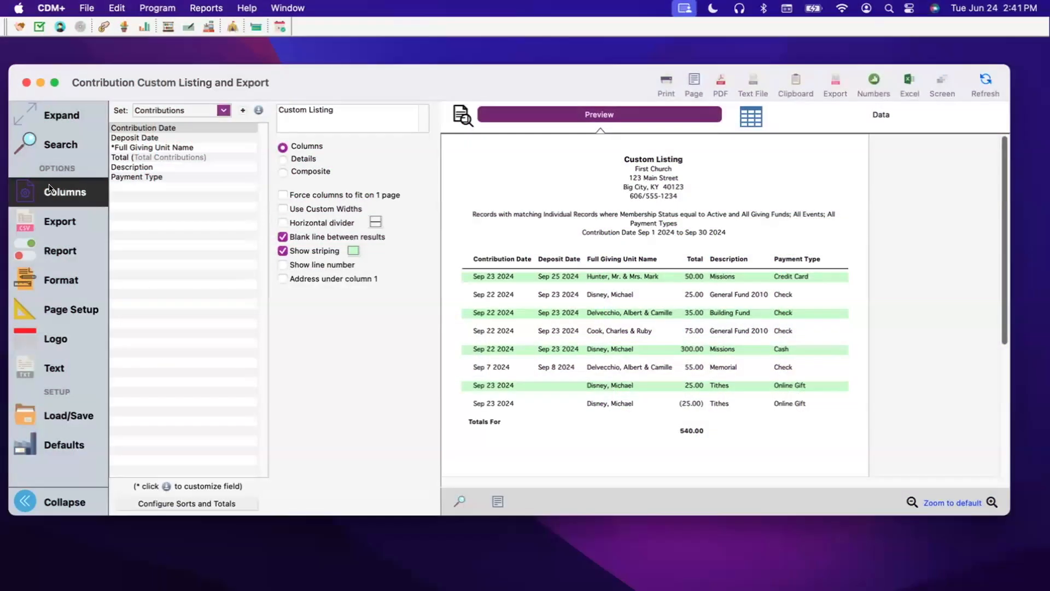
Step: Look over the available column sets and the new set prompt without creating a set
{"action": "left_click", "coordinate": [220, 111]}
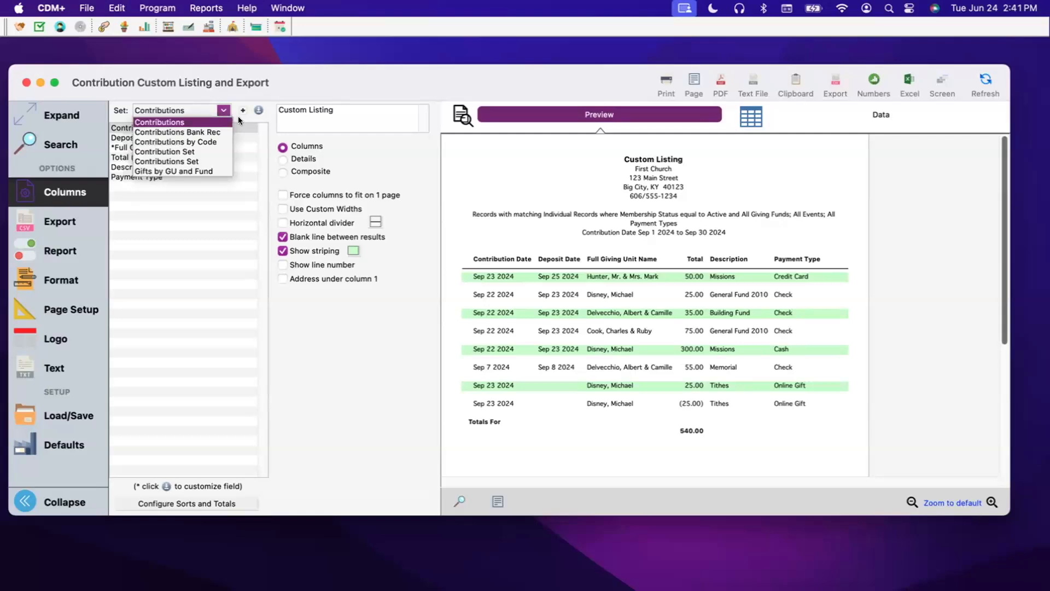
{"action": "left_click", "coordinate": [240, 118]}
{"action": "left_click", "coordinate": [242, 111]}
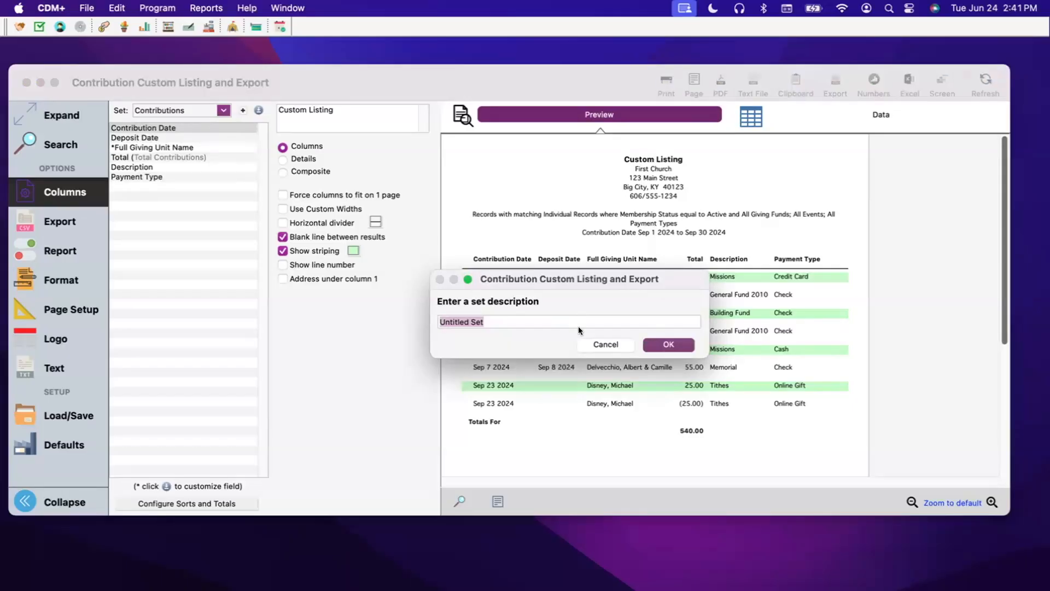
{"action": "left_click", "coordinate": [589, 344]}
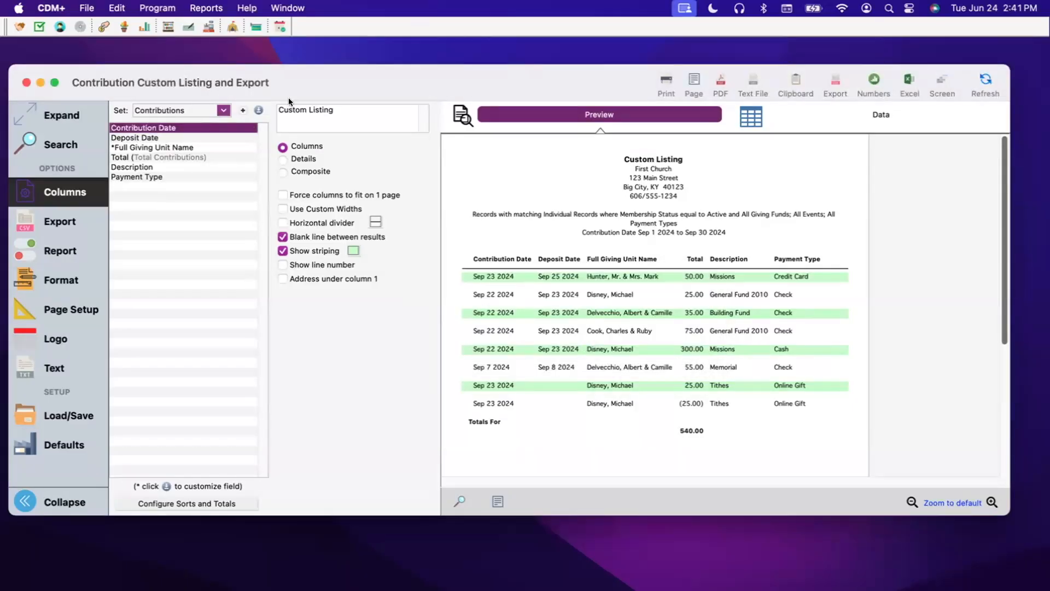
Step: Add Contribution Breakdown Designation and Contribution Date to the Contributions column set, remove both additions, and close the set editor
{"action": "left_click", "coordinate": [257, 110]}
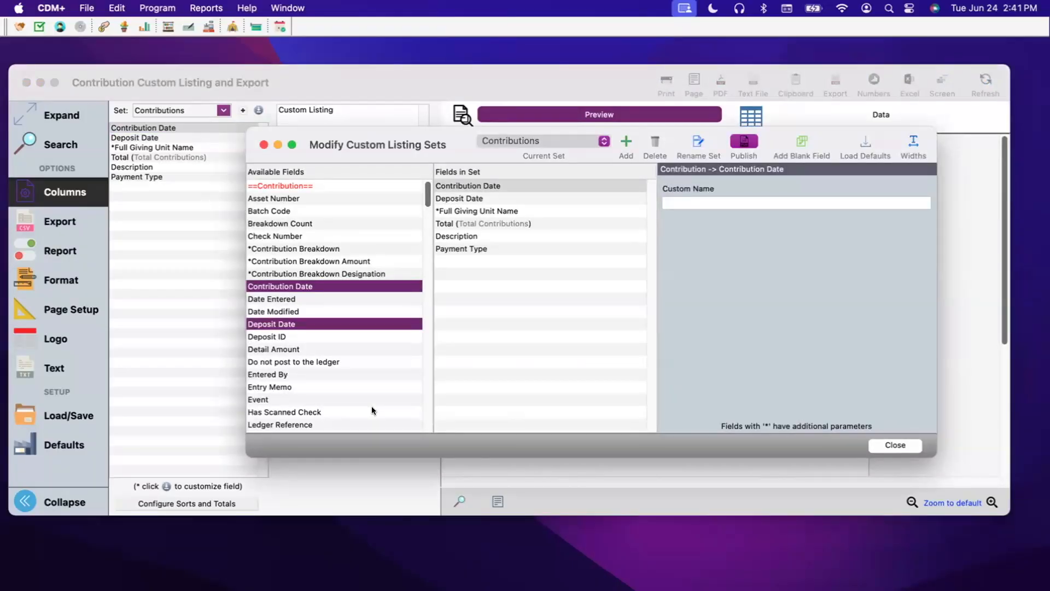
{"action": "double_click", "coordinate": [328, 278]}
{"action": "left_click_drag", "start_coordinate": [309, 287], "coordinate": [507, 293]}
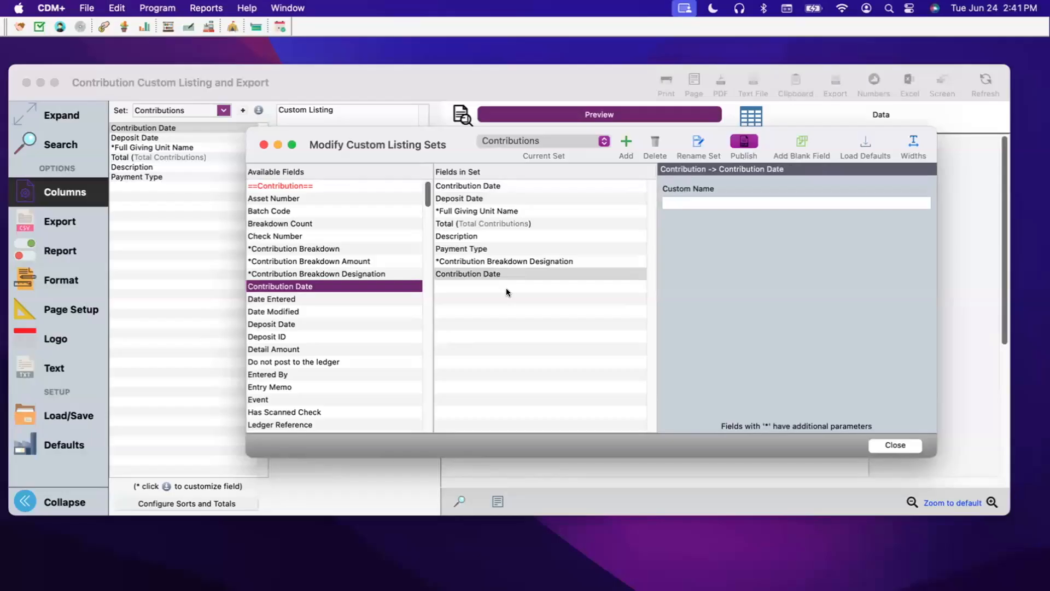
{"action": "left_click", "coordinate": [464, 262]}
{"action": "left_click_drag", "start_coordinate": [464, 261], "coordinate": [275, 275]}
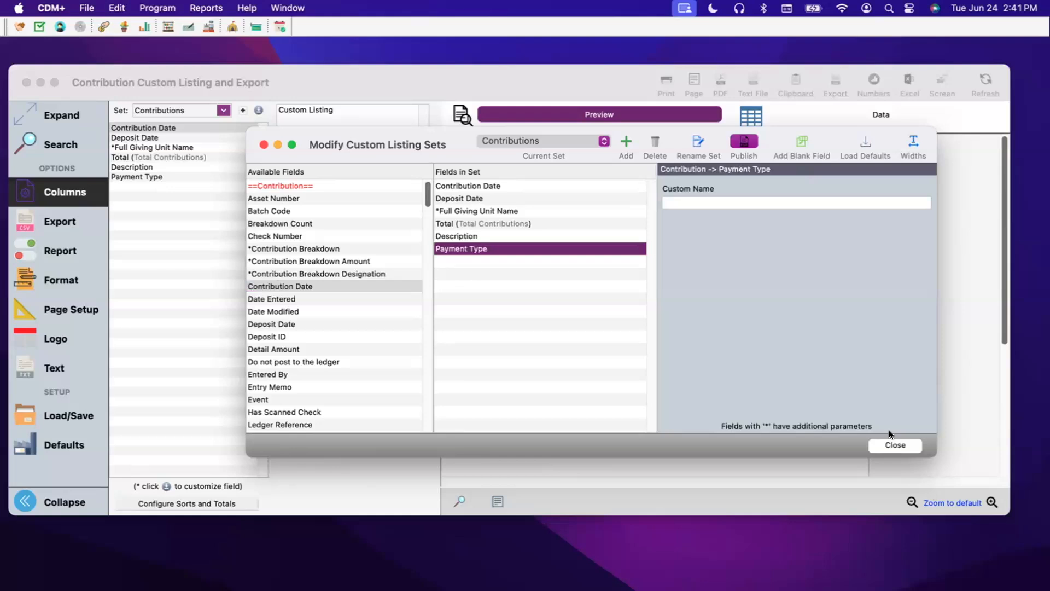
{"action": "left_click", "coordinate": [886, 443]}
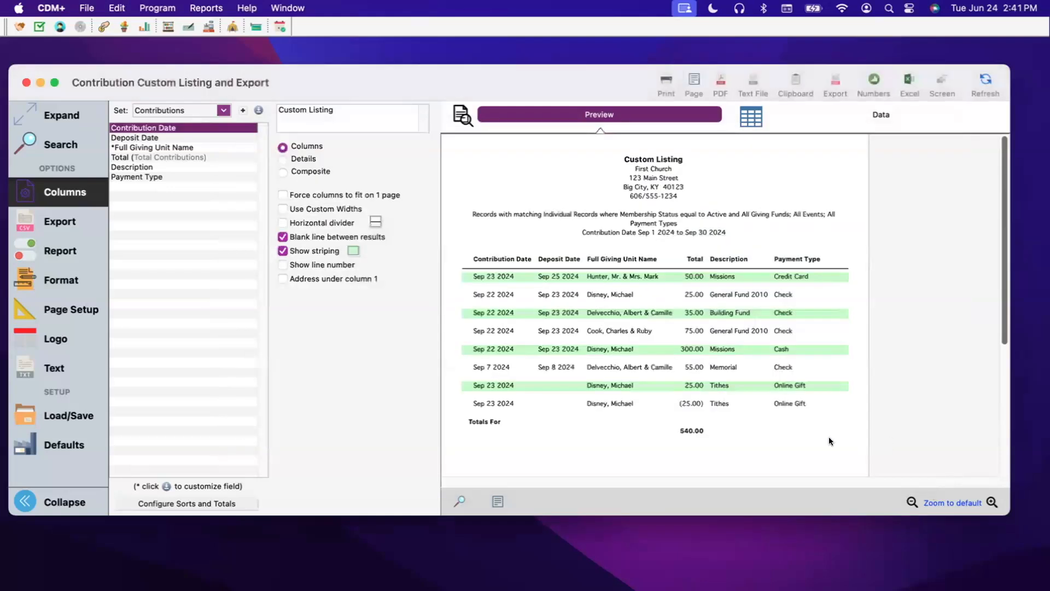
{"action": "left_click", "coordinate": [257, 110]}
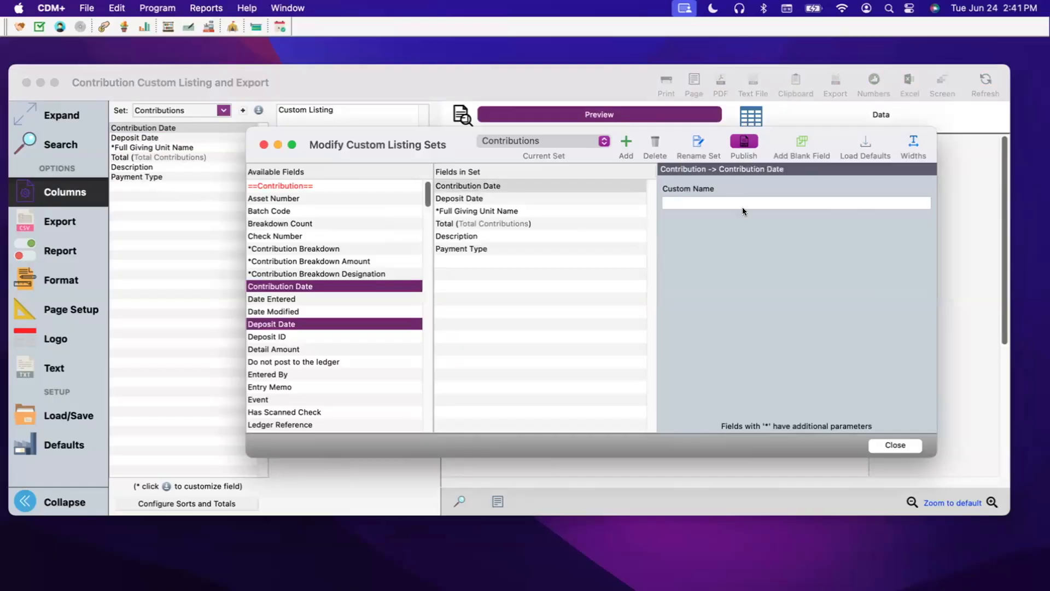
{"action": "left_click", "coordinate": [885, 443]}
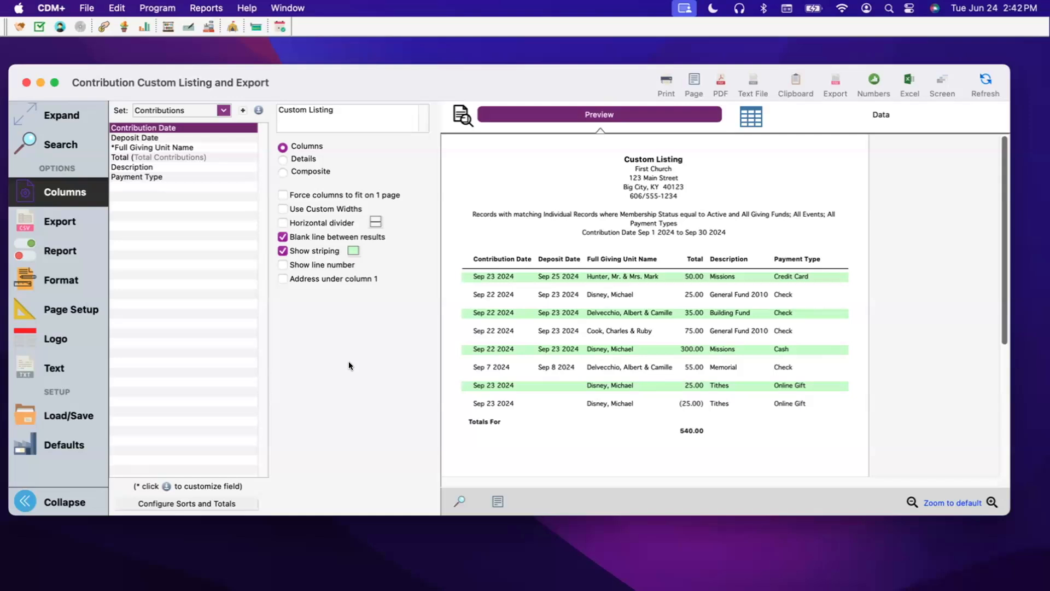
Step: Configure the listing's first sort as Full Giving Unit Name in the sorts and totals settings
{"action": "left_click", "coordinate": [150, 501]}
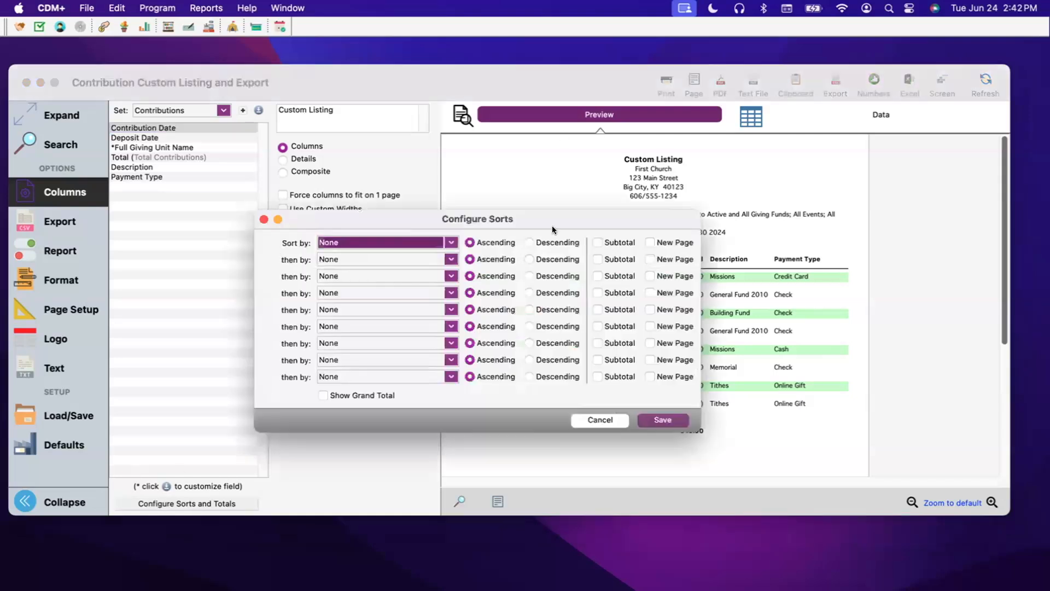
{"action": "left_click_drag", "start_coordinate": [528, 216], "coordinate": [616, 227]}
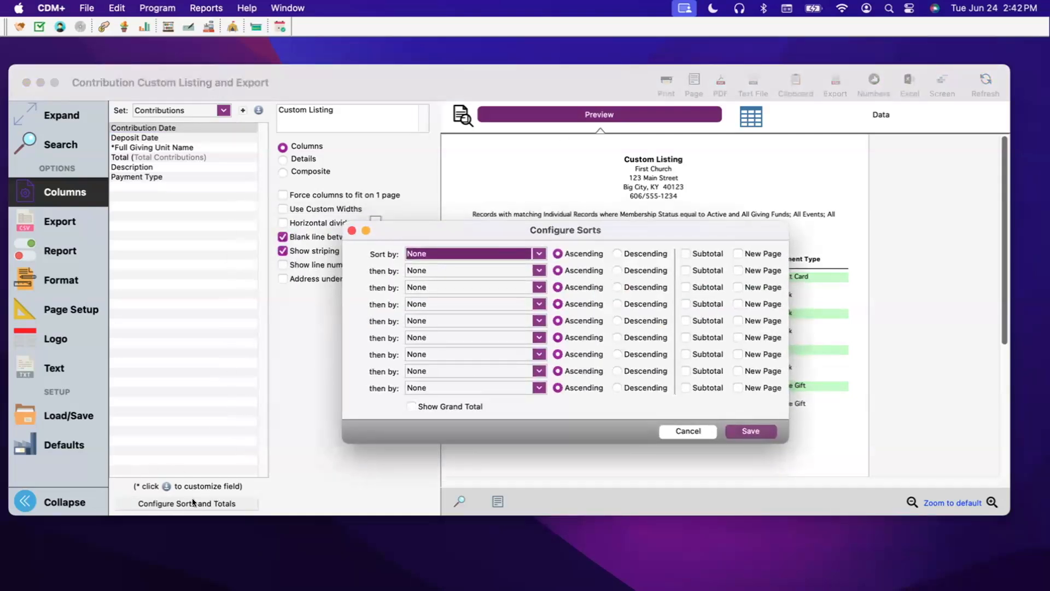
{"action": "left_click", "coordinate": [535, 253]}
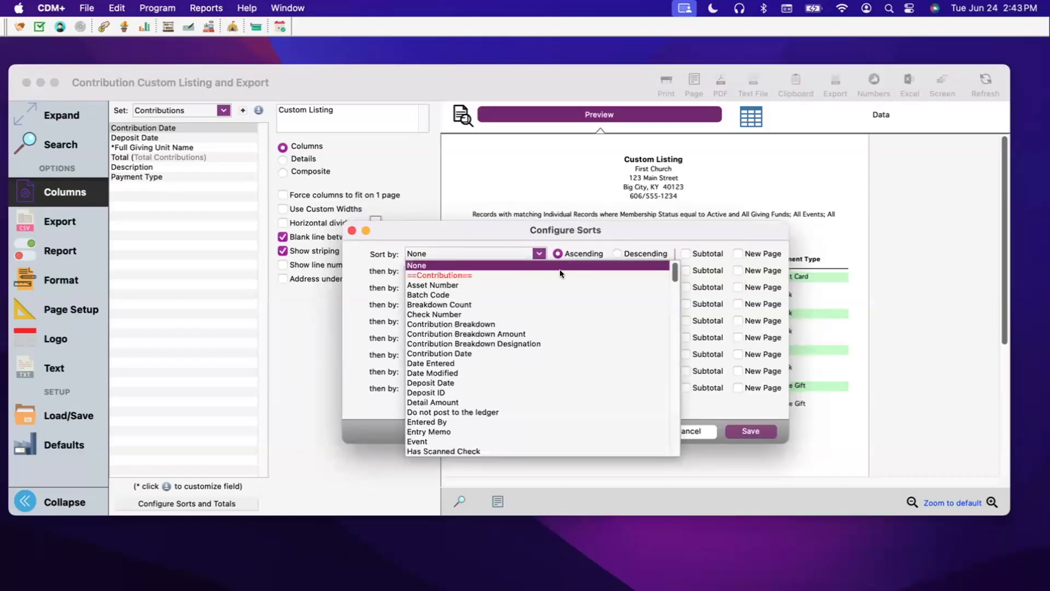
{"action": "left_click", "coordinate": [553, 236]}
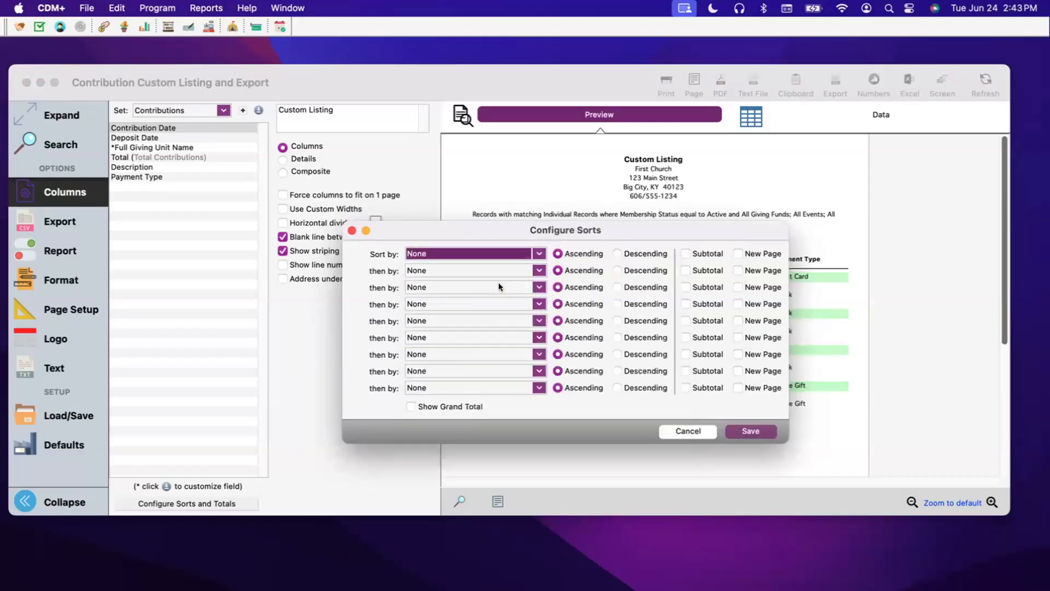
{"action": "left_click", "coordinate": [539, 253]}
{"action": "scroll", "coordinate": [494, 433], "scroll_direction": "down", "scroll_amount": 5}
{"action": "scroll", "coordinate": [493, 432], "scroll_direction": "down", "scroll_amount": 10}
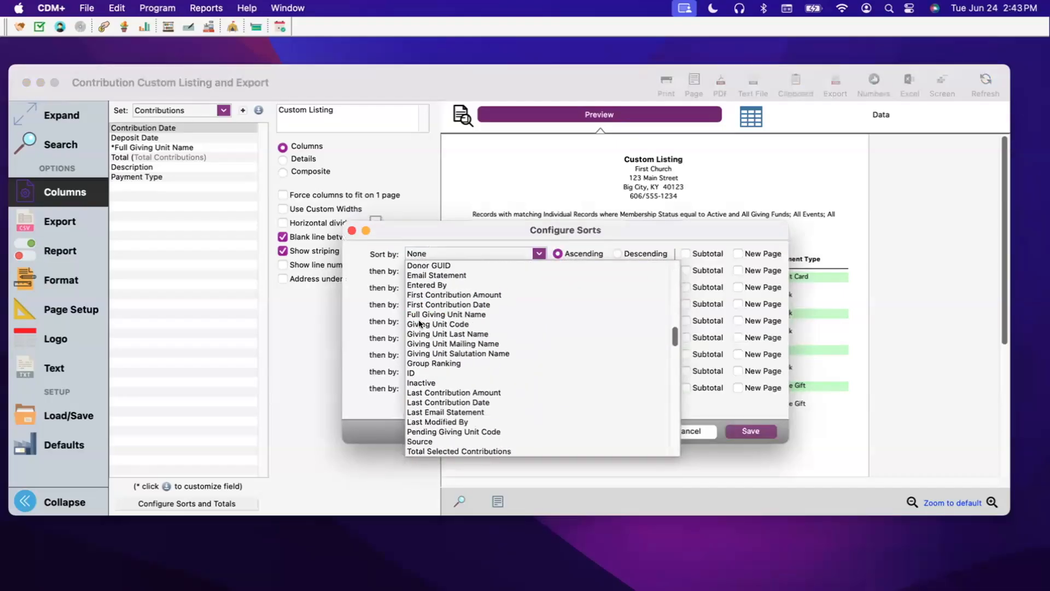
{"action": "scroll", "coordinate": [442, 348], "scroll_direction": "down", "scroll_amount": 5}
{"action": "scroll", "coordinate": [442, 354], "scroll_direction": "up", "scroll_amount": 10}
{"action": "scroll", "coordinate": [445, 357], "scroll_direction": "down", "scroll_amount": 2}
{"action": "left_click", "coordinate": [452, 420]}
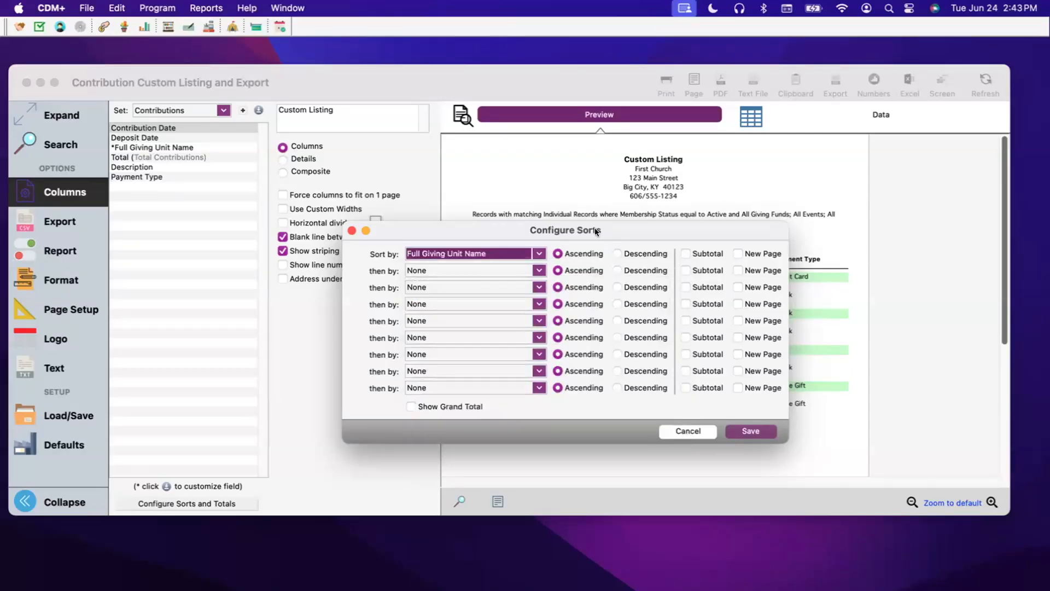
{"action": "left_click_drag", "start_coordinate": [596, 228], "coordinate": [802, 151]}
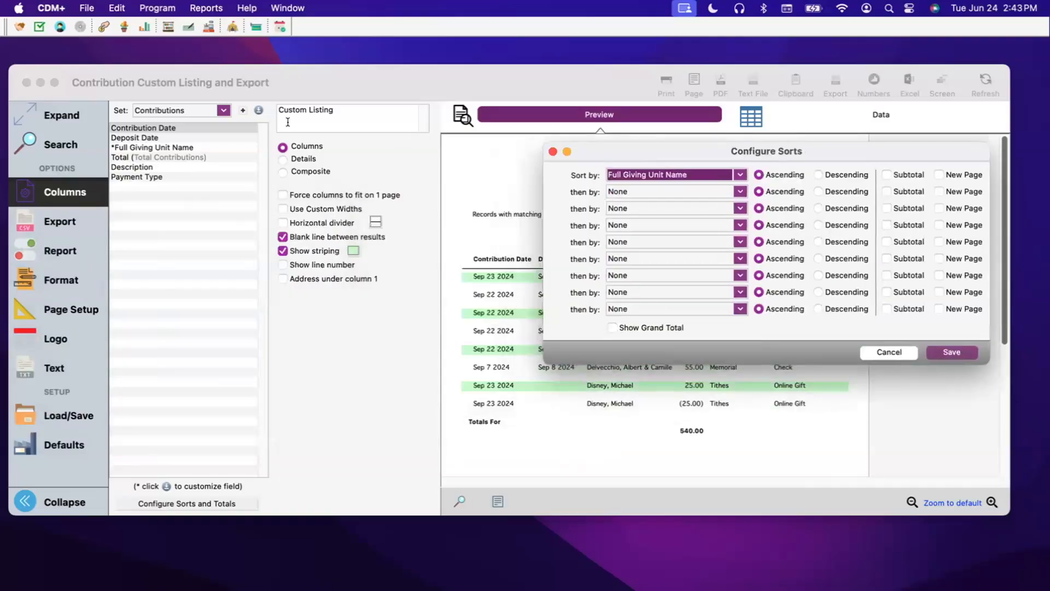
Step: Toggle Last Name First off and on again for the Full Giving Unit Name field in the Contributions set
{"action": "left_click", "coordinate": [256, 108]}
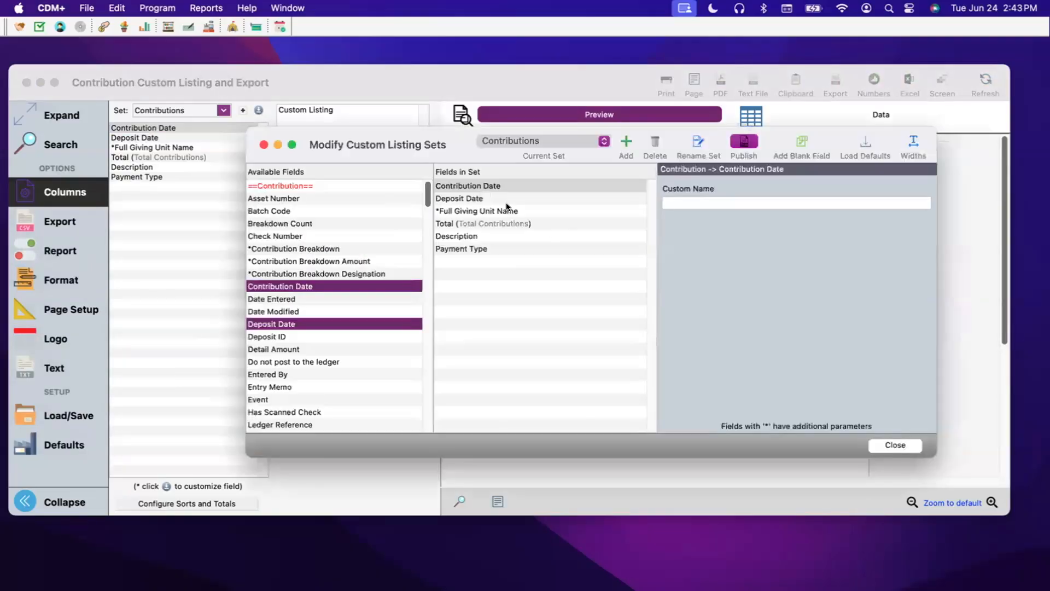
{"action": "left_click", "coordinate": [509, 211]}
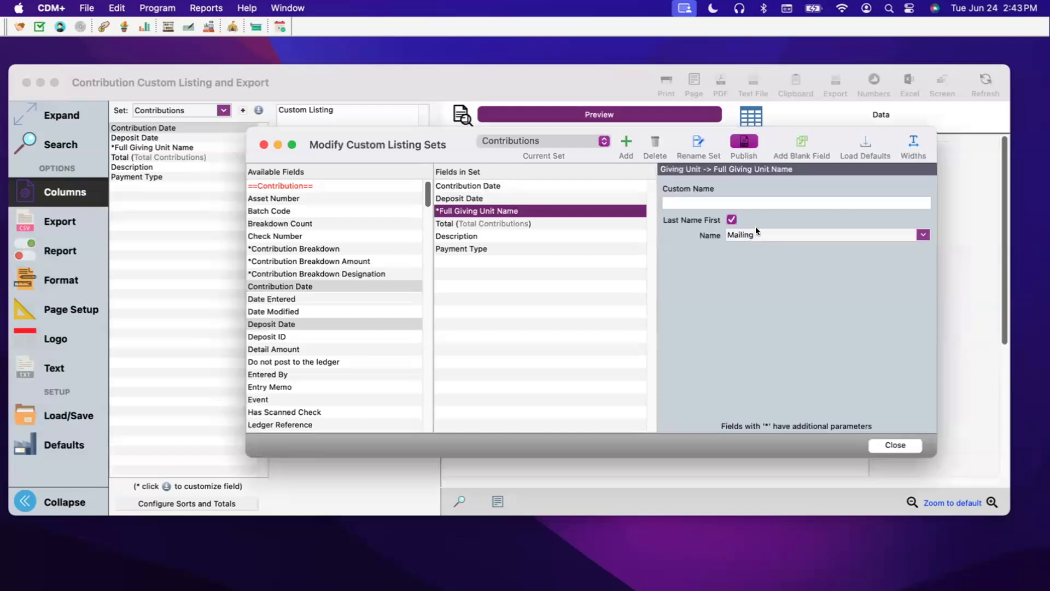
{"action": "left_click", "coordinate": [731, 220]}
{"action": "left_click", "coordinate": [731, 220]}
{"action": "left_click", "coordinate": [889, 443]}
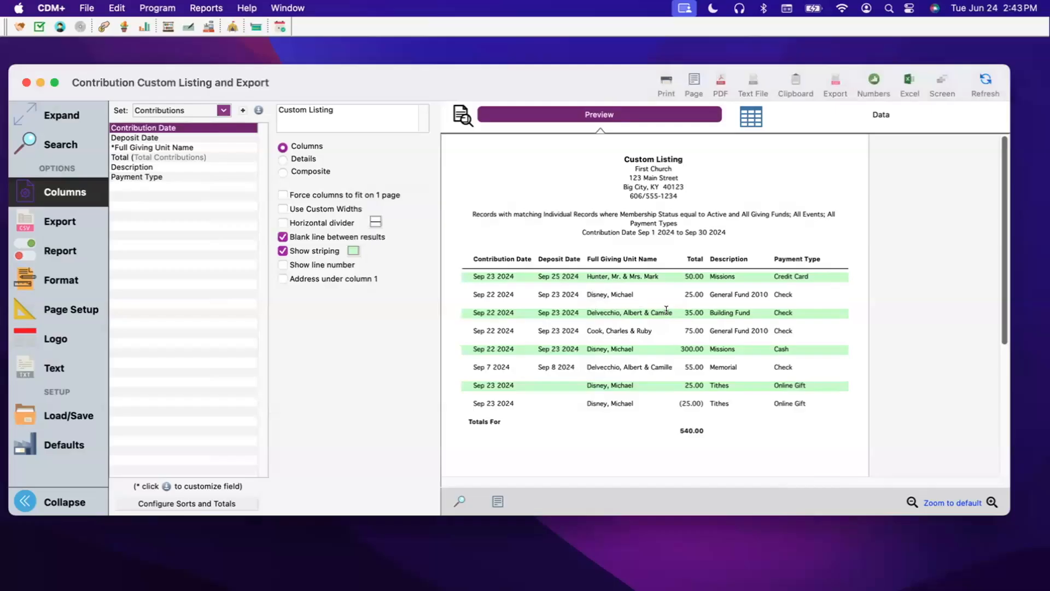
Step: Reopen the sorts and totals settings and save them with Full Giving Unit Name as the first sort
{"action": "left_click", "coordinate": [237, 497]}
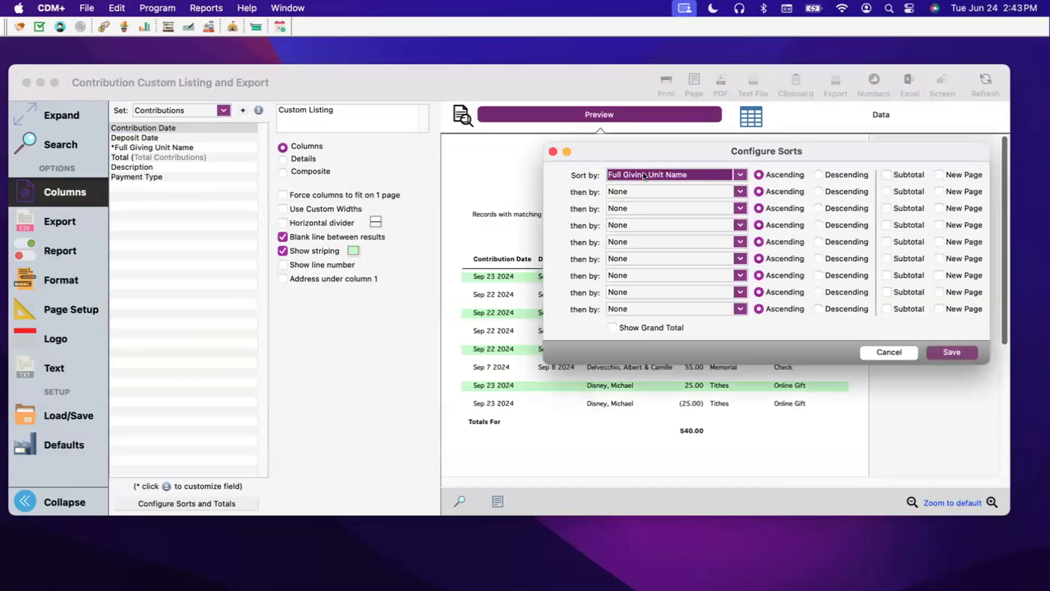
{"action": "left_click", "coordinate": [935, 355]}
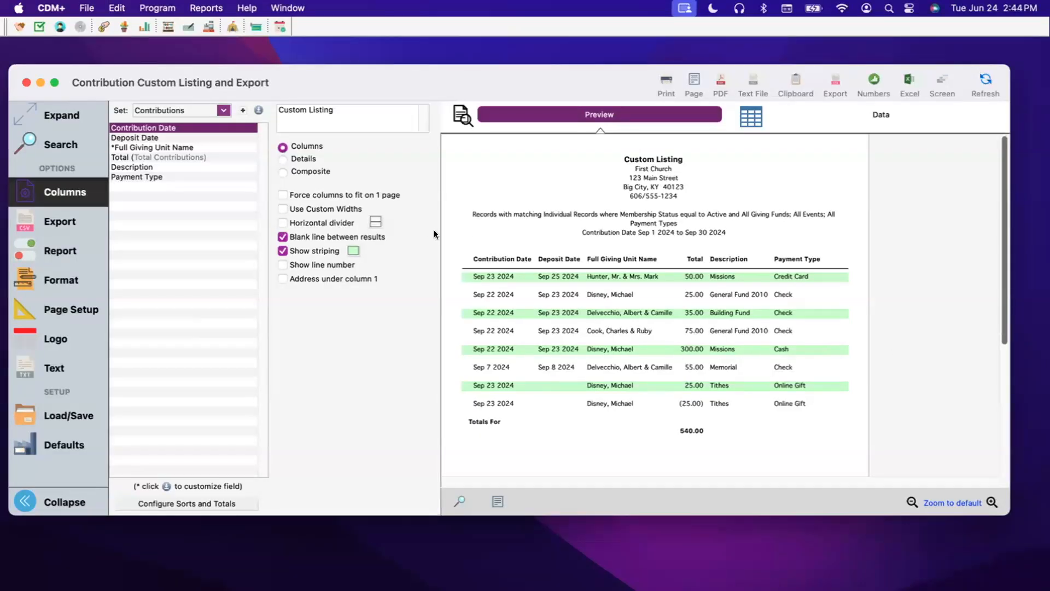
Step: Switch the column set to Contribution Set and from there to Contributions by Code to compare their fields
{"action": "left_click", "coordinate": [222, 110]}
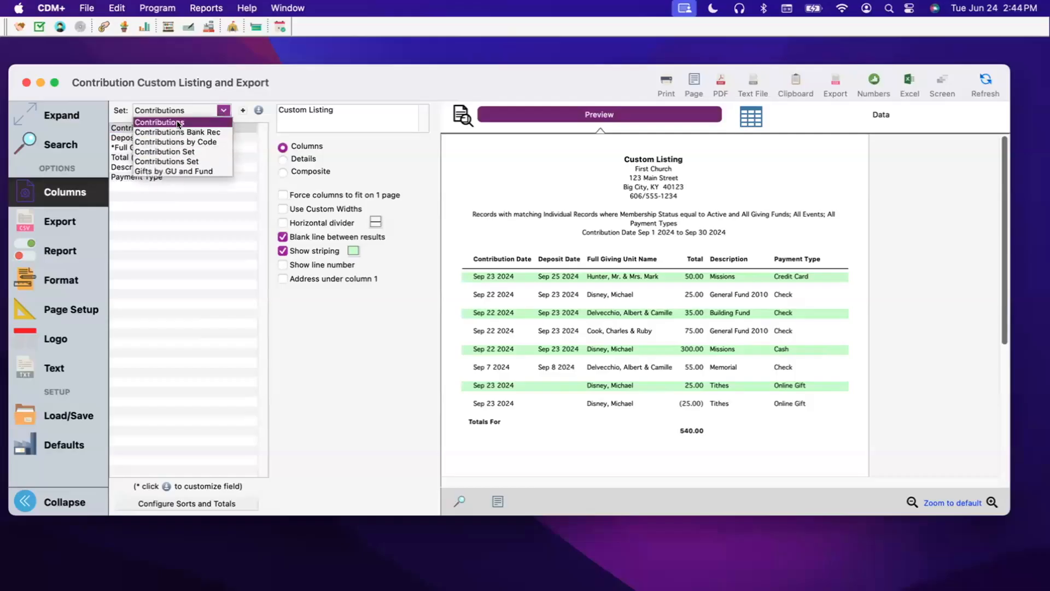
{"action": "left_click", "coordinate": [185, 152]}
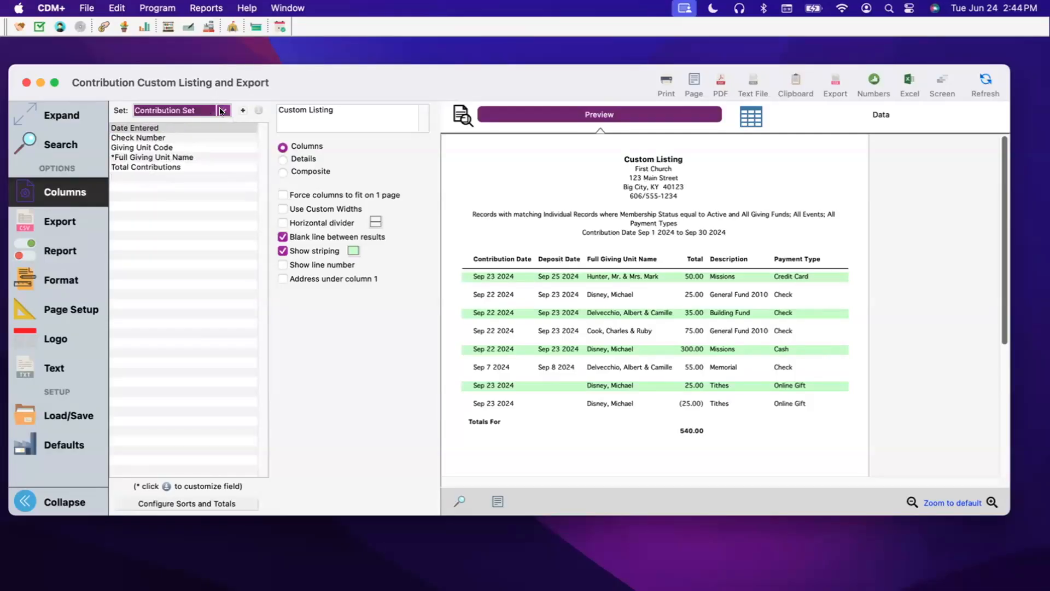
{"action": "left_click", "coordinate": [222, 110]}
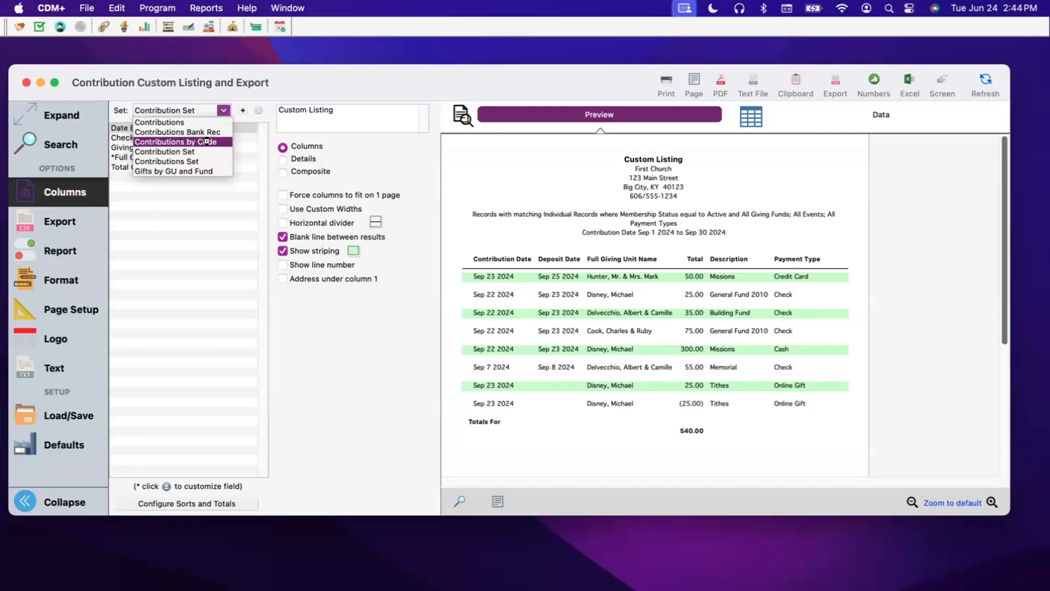
{"action": "left_click", "coordinate": [209, 142]}
Step: Create a column set named Test containing Contribution Breakdown Amount and Contribution Breakdown, and close the set editor
{"action": "left_click", "coordinate": [243, 110]}
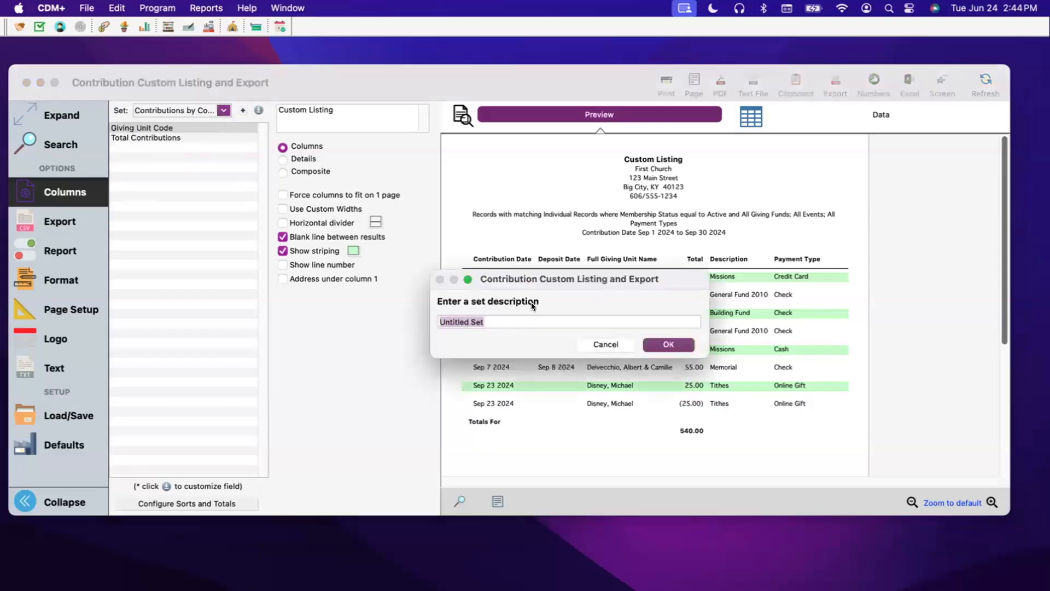
{"action": "type", "text": "Test"}
{"action": "key", "text": "Return"}
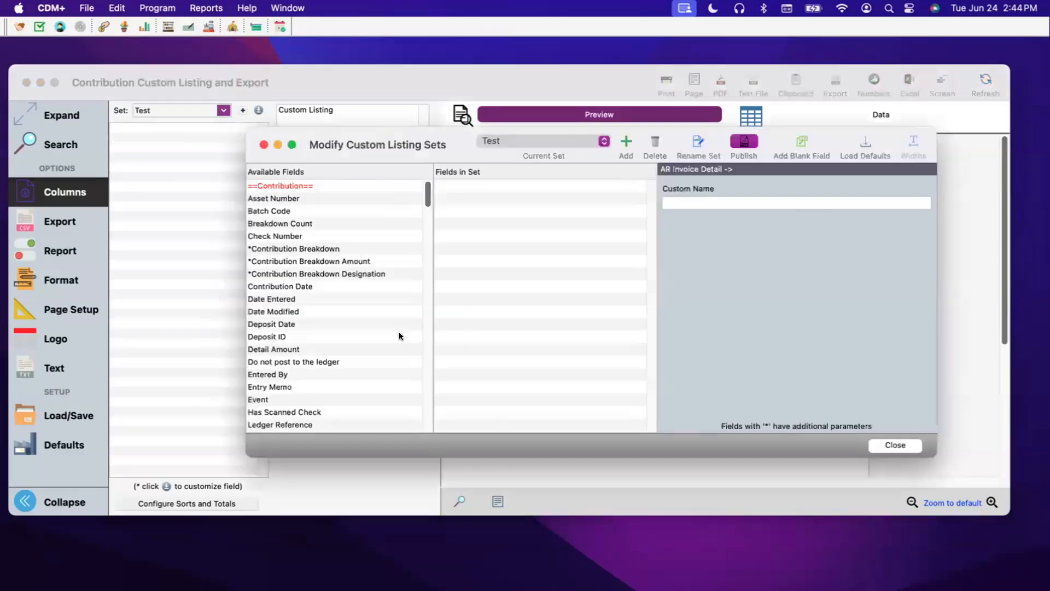
{"action": "left_click", "coordinate": [304, 247]}
{"action": "double_click", "coordinate": [314, 262]}
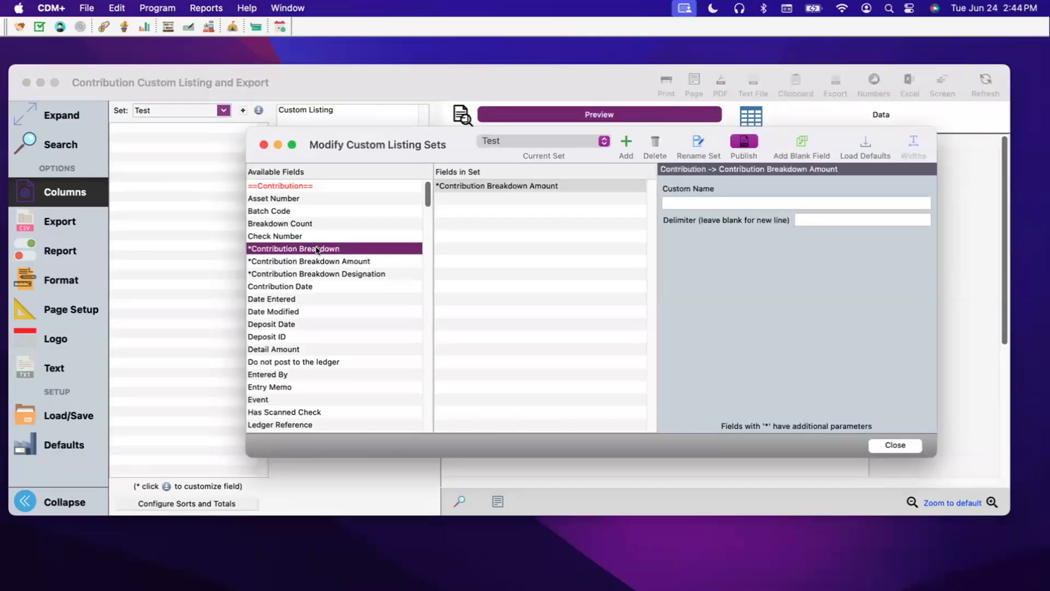
{"action": "key", "text": "Return"}
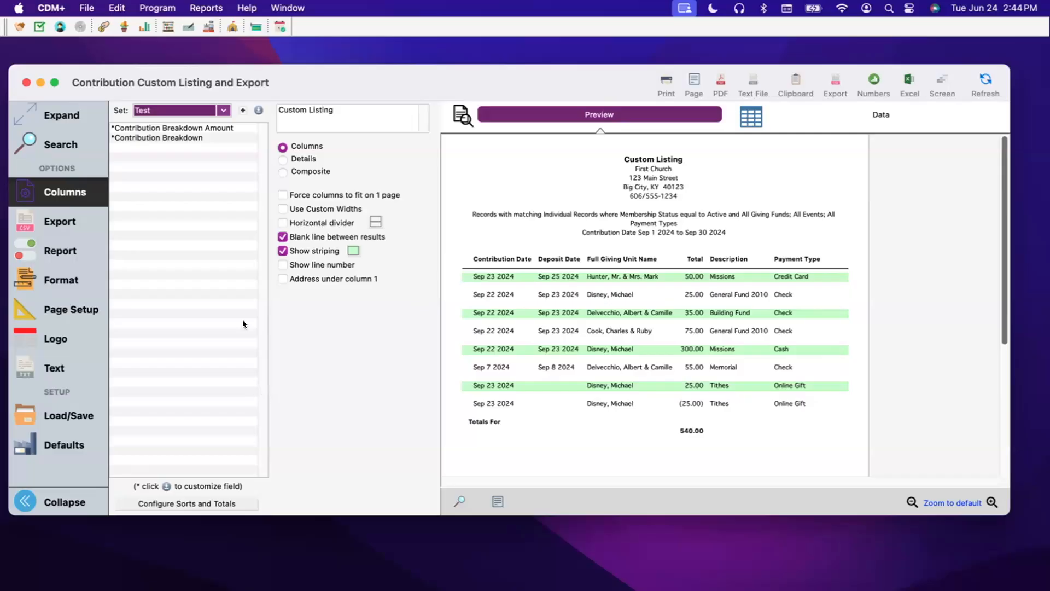
Step: Check the standard search criteria and switch the column set back to Contributions
{"action": "left_click", "coordinate": [67, 148]}
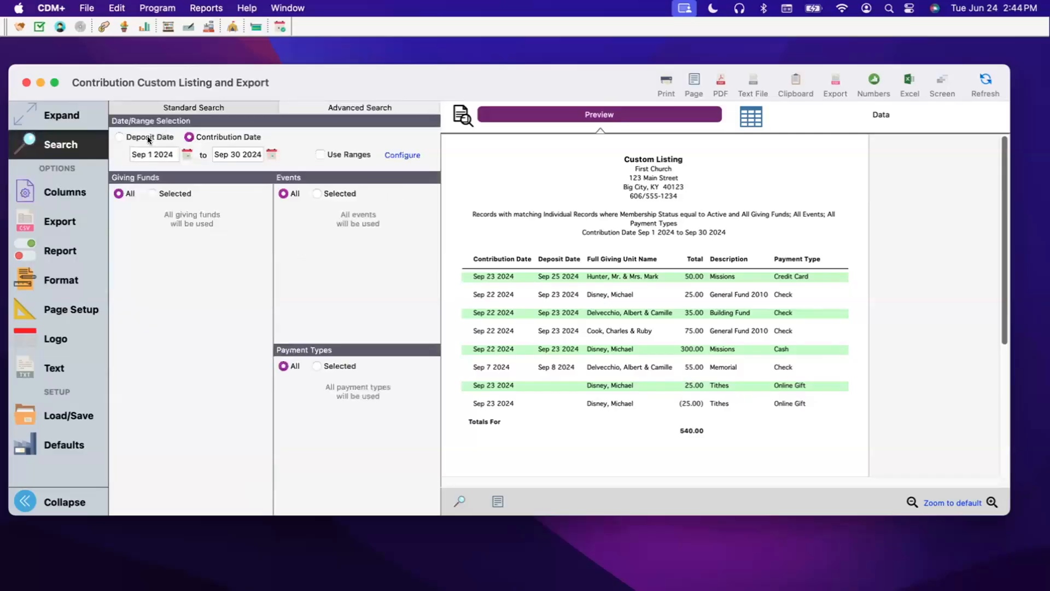
{"action": "left_click", "coordinate": [58, 193]}
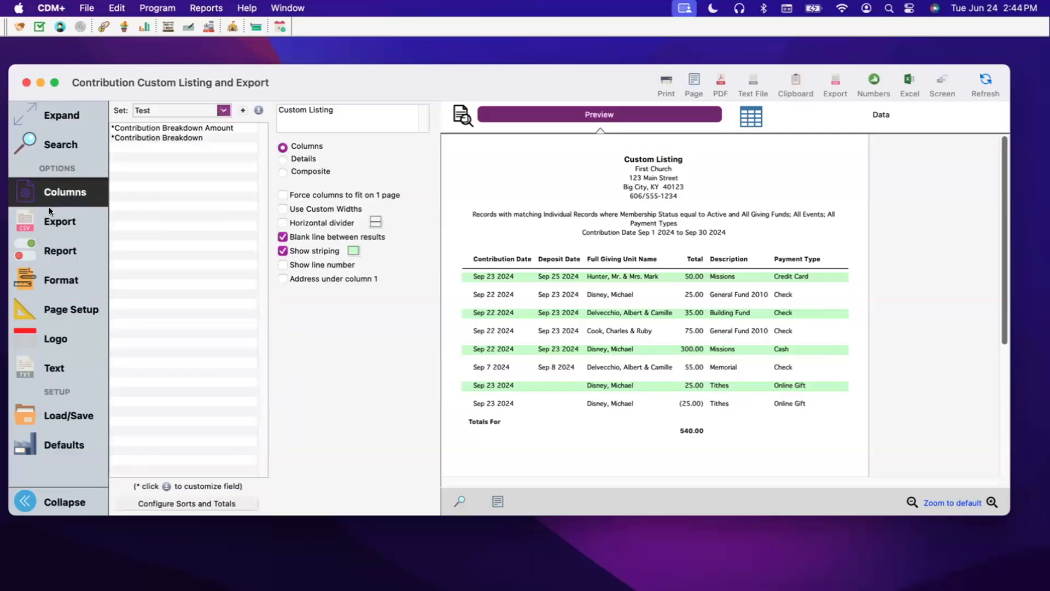
{"action": "left_click", "coordinate": [73, 145]}
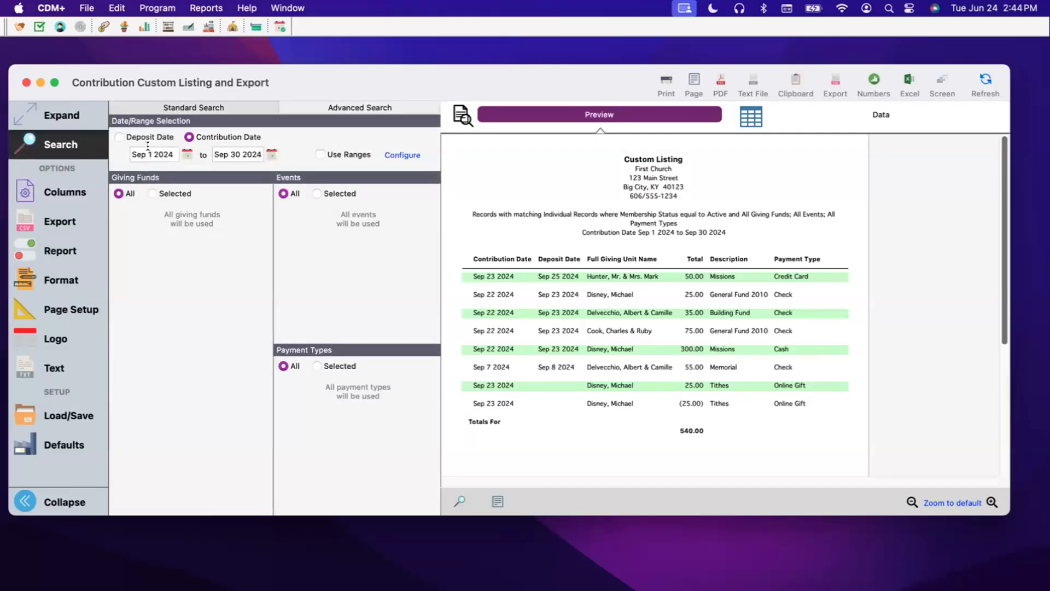
{"action": "left_click", "coordinate": [63, 193]}
{"action": "left_click", "coordinate": [210, 109]}
{"action": "left_click", "coordinate": [176, 119]}
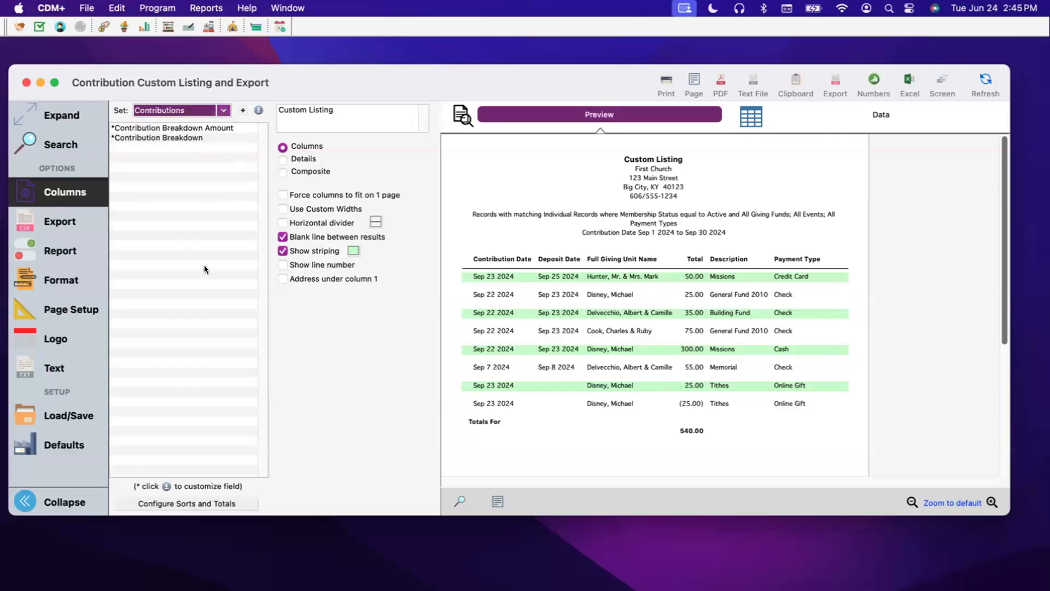
Step: Open the sorts and totals settings for the Contributions set and set the first sort to Deposit Date
{"action": "left_click", "coordinate": [175, 501]}
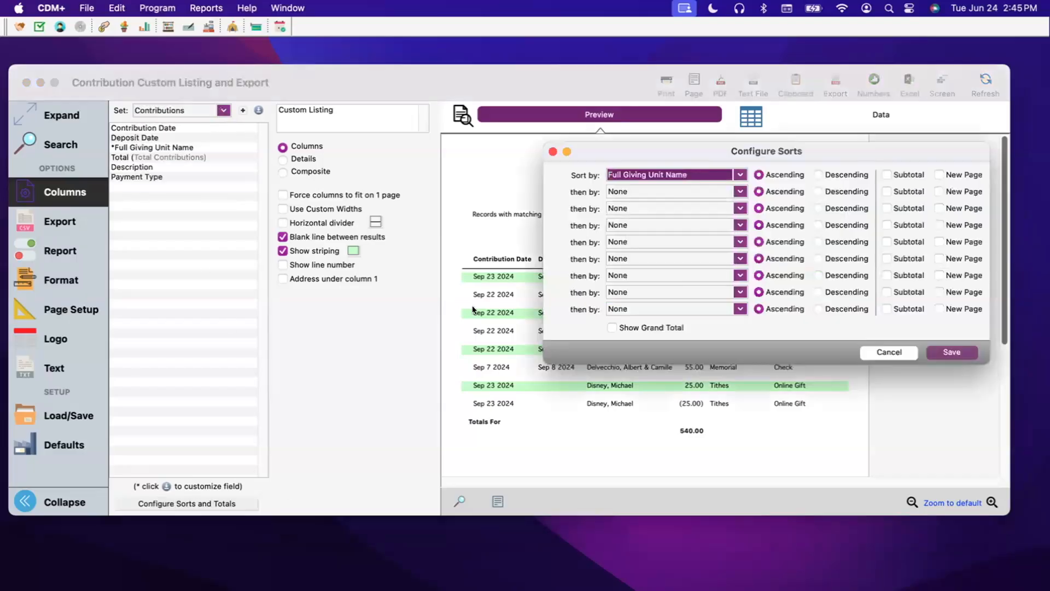
{"action": "left_click_drag", "start_coordinate": [813, 143], "coordinate": [316, 185]}
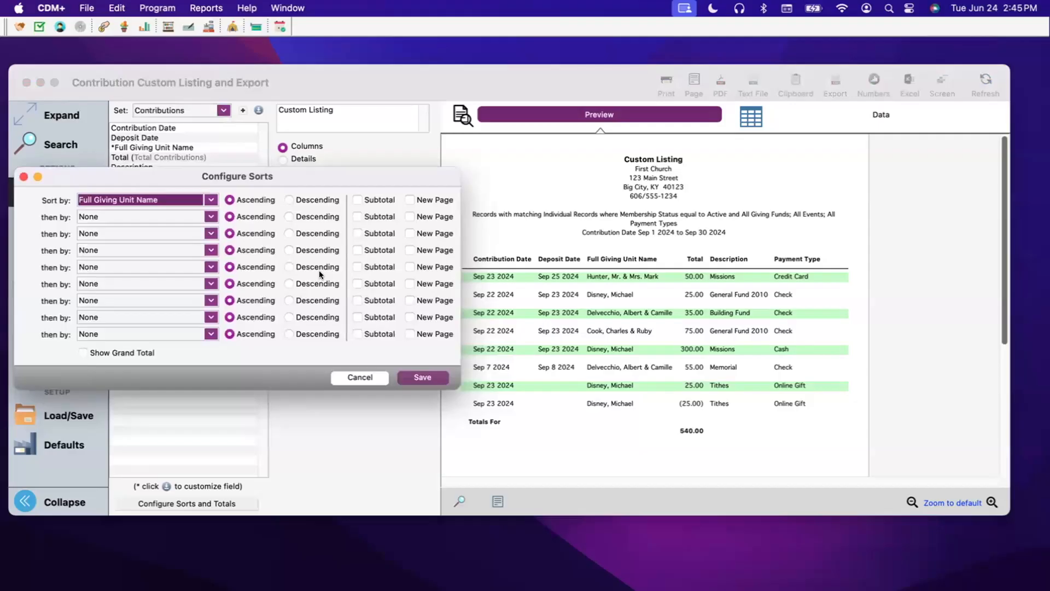
{"action": "left_click", "coordinate": [210, 201]}
{"action": "scroll", "coordinate": [208, 258], "scroll_direction": "up", "scroll_amount": 10}
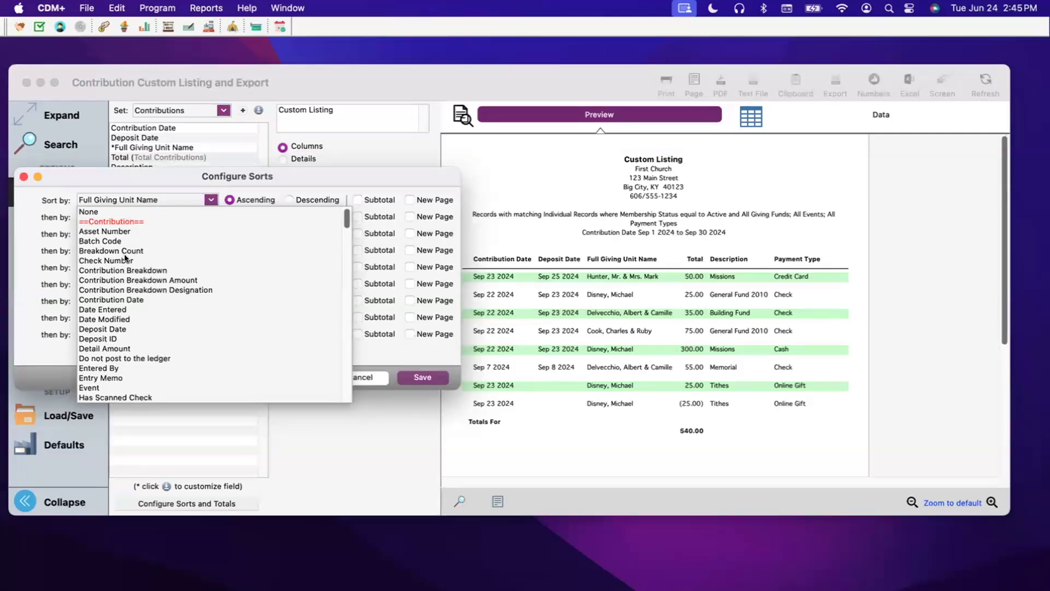
{"action": "left_click", "coordinate": [130, 300]}
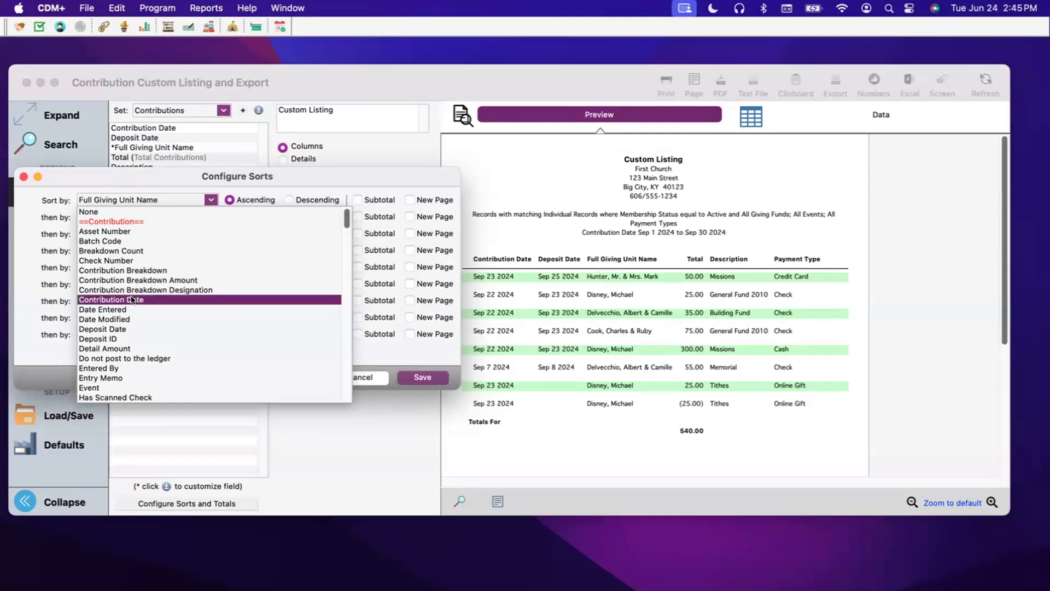
{"action": "left_click", "coordinate": [202, 200]}
{"action": "left_click", "coordinate": [107, 327]}
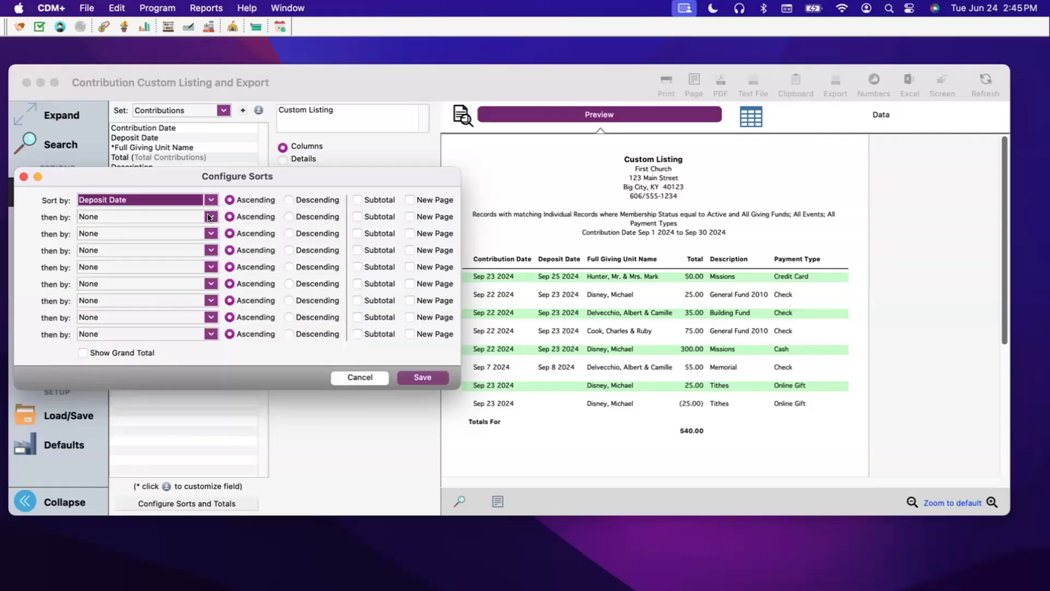
Step: Set the second sort to Contribution Date and the third sort to Full Giving Unit Name
{"action": "left_click", "coordinate": [208, 218]}
{"action": "scroll", "coordinate": [137, 351], "scroll_direction": "down", "scroll_amount": 5}
{"action": "scroll", "coordinate": [129, 270], "scroll_direction": "up", "scroll_amount": 5}
{"action": "left_click", "coordinate": [129, 316]}
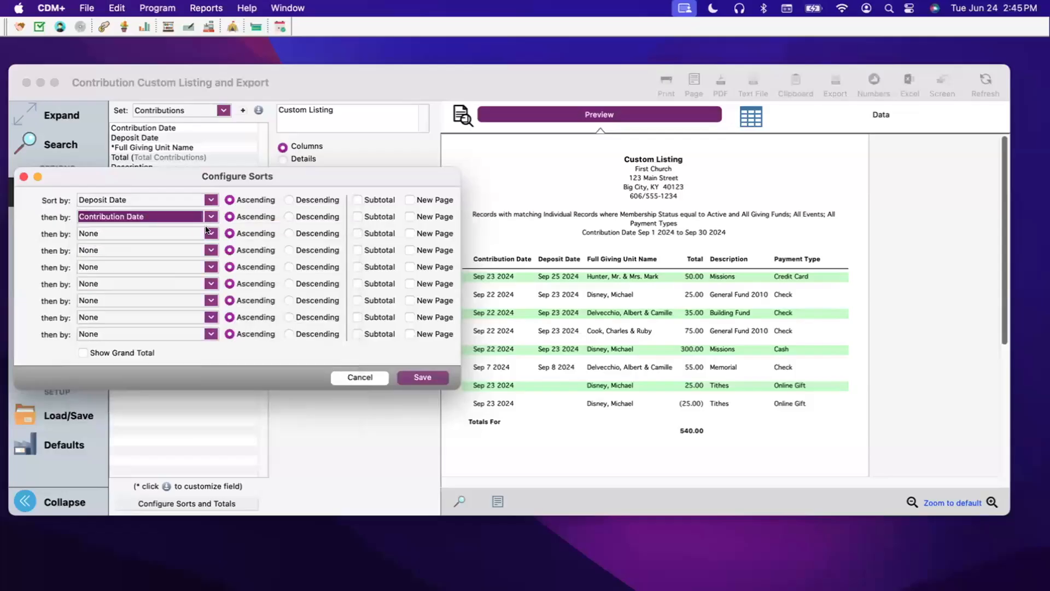
{"action": "left_click", "coordinate": [211, 233]}
{"action": "scroll", "coordinate": [142, 359], "scroll_direction": "down", "scroll_amount": 4}
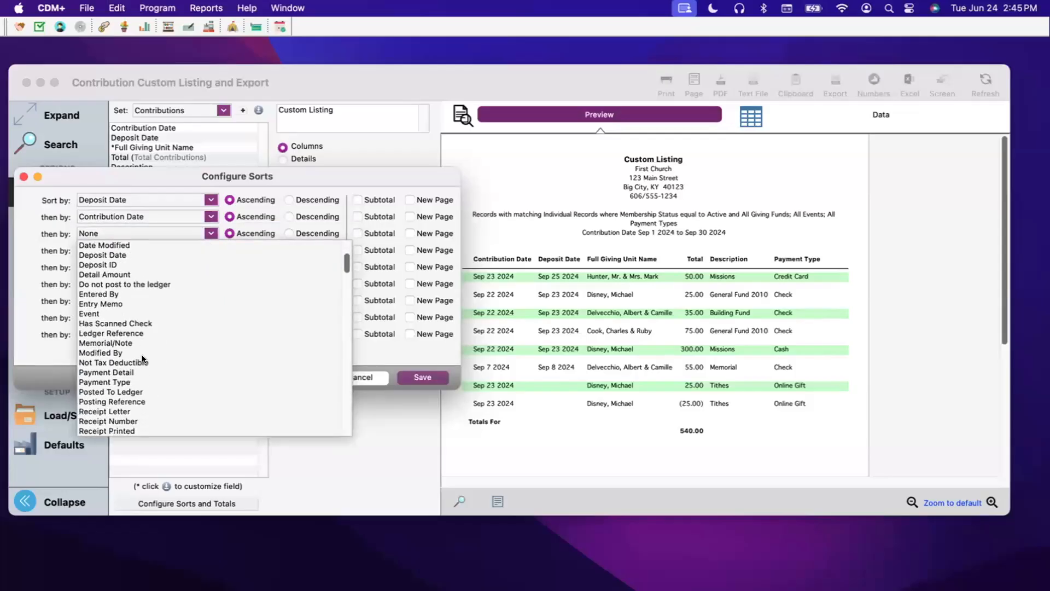
{"action": "scroll", "coordinate": [142, 356], "scroll_direction": "down", "scroll_amount": 5}
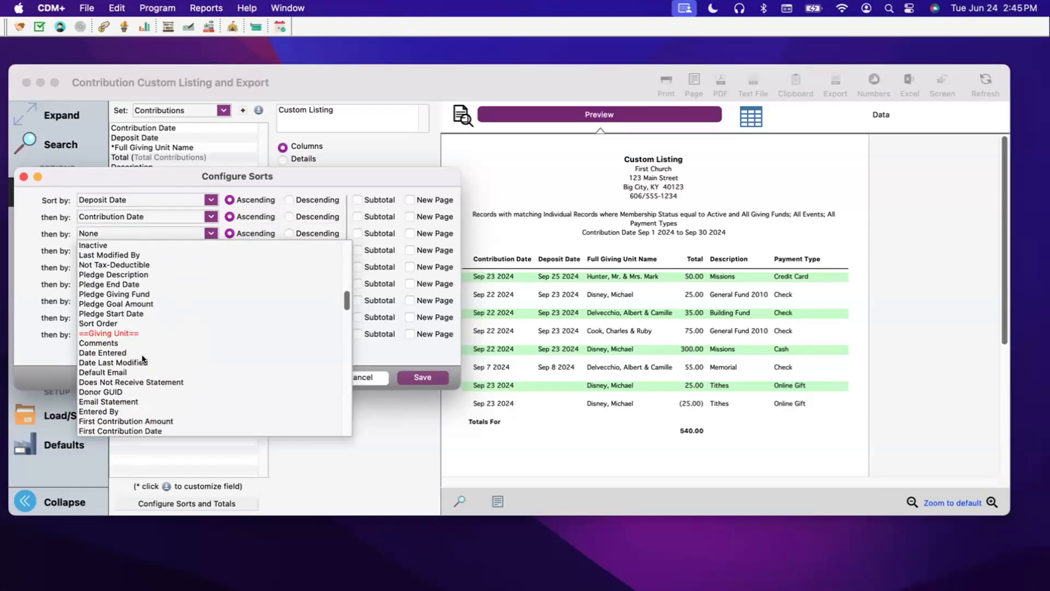
{"action": "left_click", "coordinate": [119, 353]}
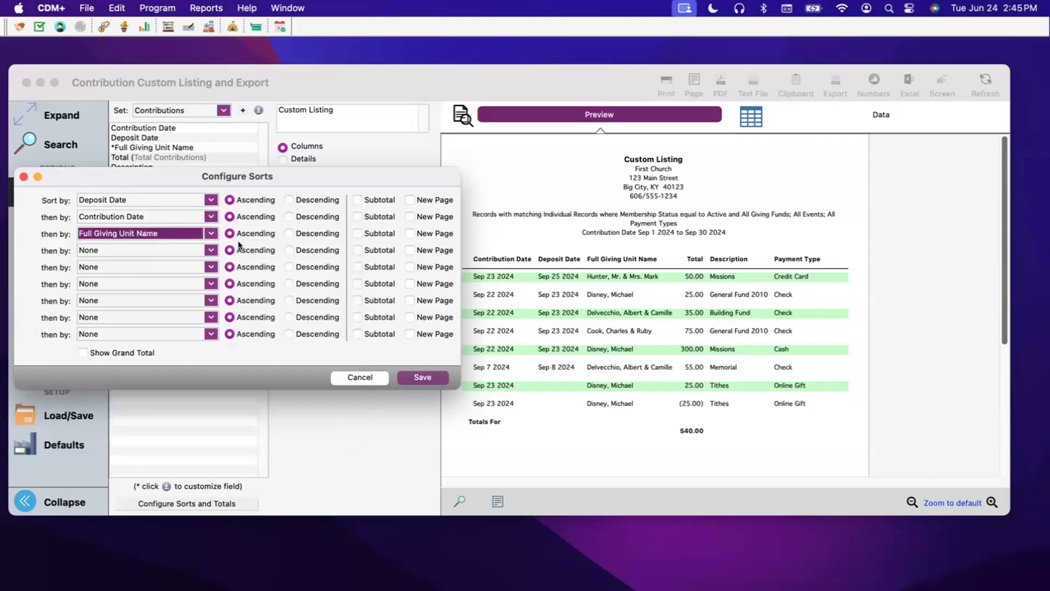
Step: Enable a subtotal on Deposit Date and the grand total, save the sort settings and refresh the listing preview
{"action": "left_click", "coordinate": [357, 200]}
{"action": "left_click", "coordinate": [288, 234]}
{"action": "left_click", "coordinate": [356, 198]}
{"action": "left_click", "coordinate": [355, 198]}
{"action": "left_click", "coordinate": [410, 200]}
{"action": "left_click", "coordinate": [422, 377]}
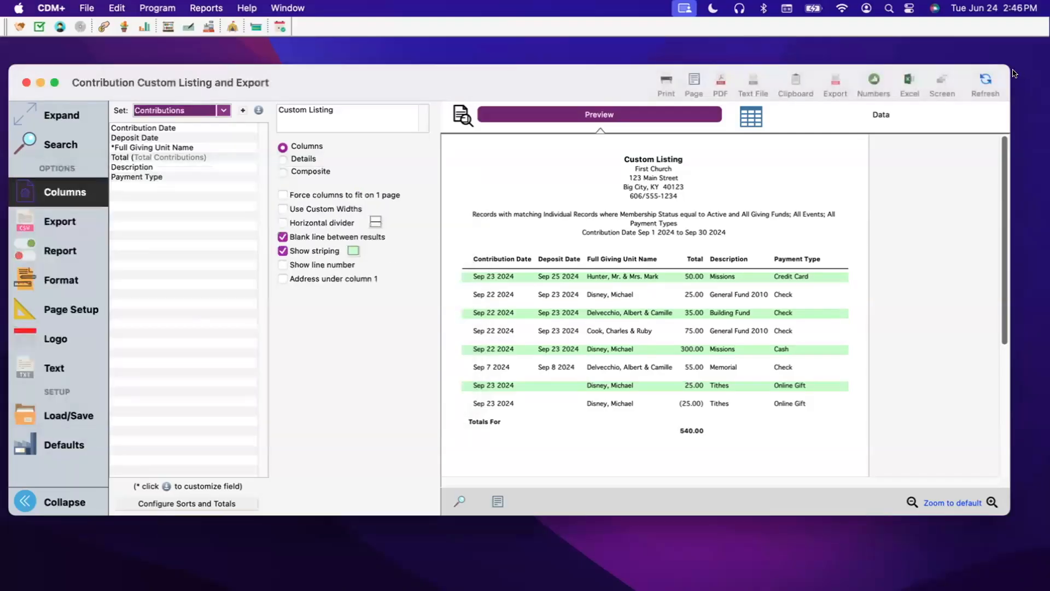
{"action": "left_click", "coordinate": [983, 80]}
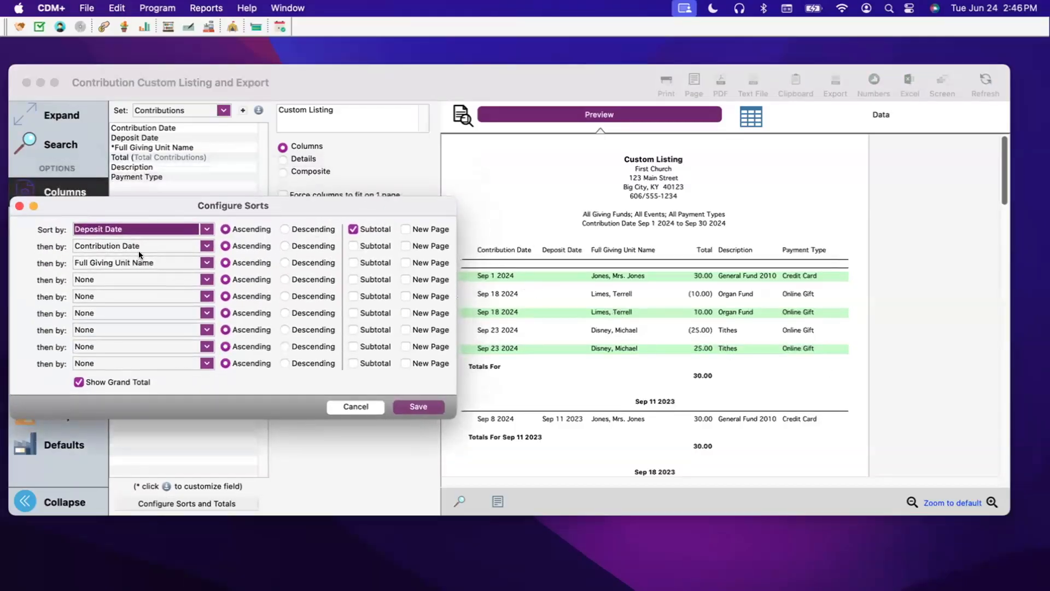
Step: Examine the refreshed preview's deposit date groups, their subtotals and the grand total at the end of the listing
{"action": "scroll", "coordinate": [611, 356], "scroll_direction": "down", "scroll_amount": 1}
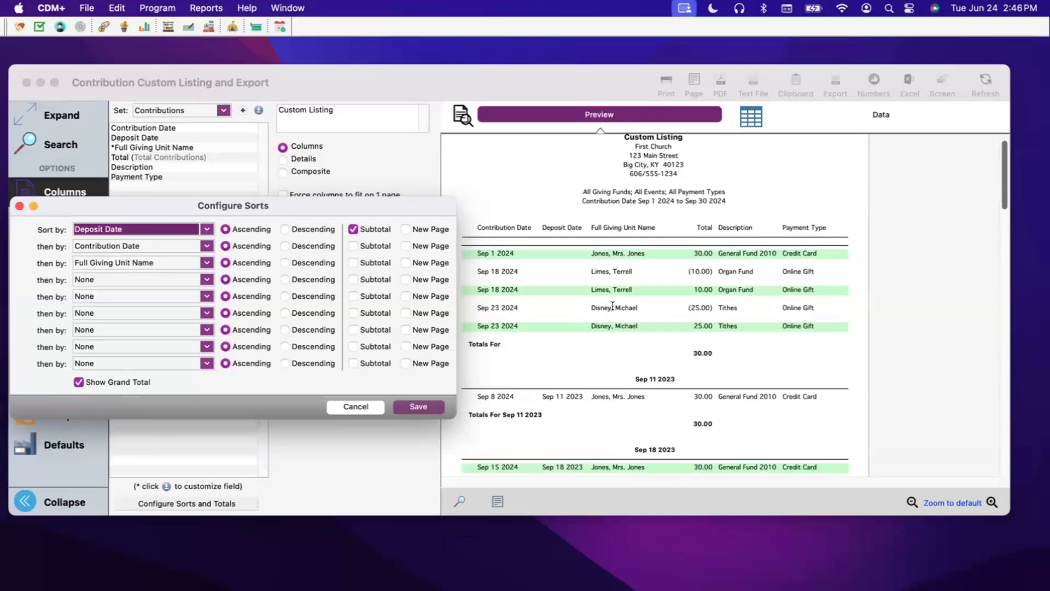
{"action": "left_click", "coordinate": [712, 352]}
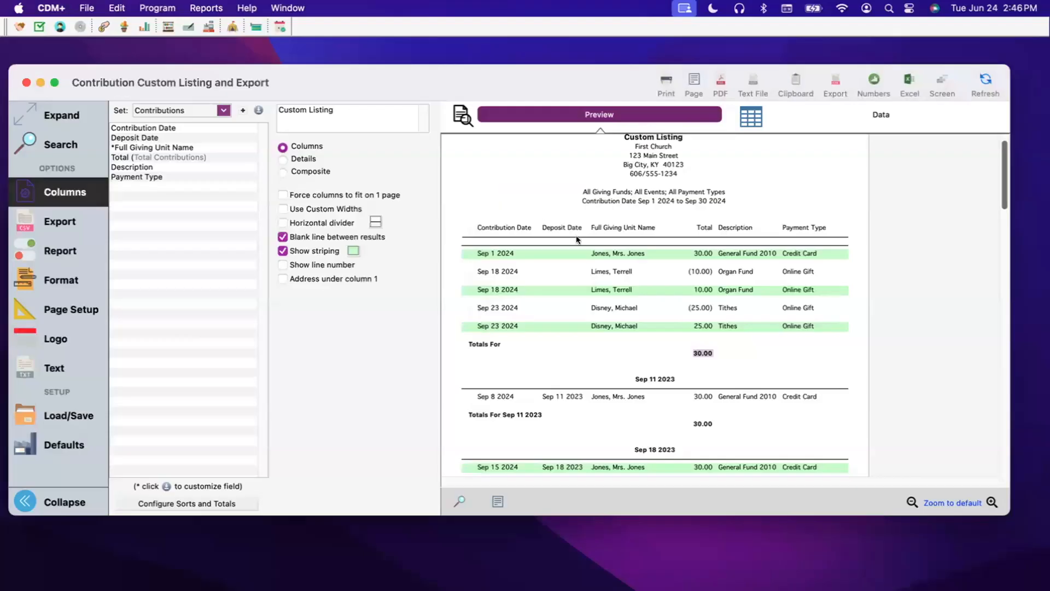
{"action": "scroll", "coordinate": [602, 367], "scroll_direction": "down", "scroll_amount": 2}
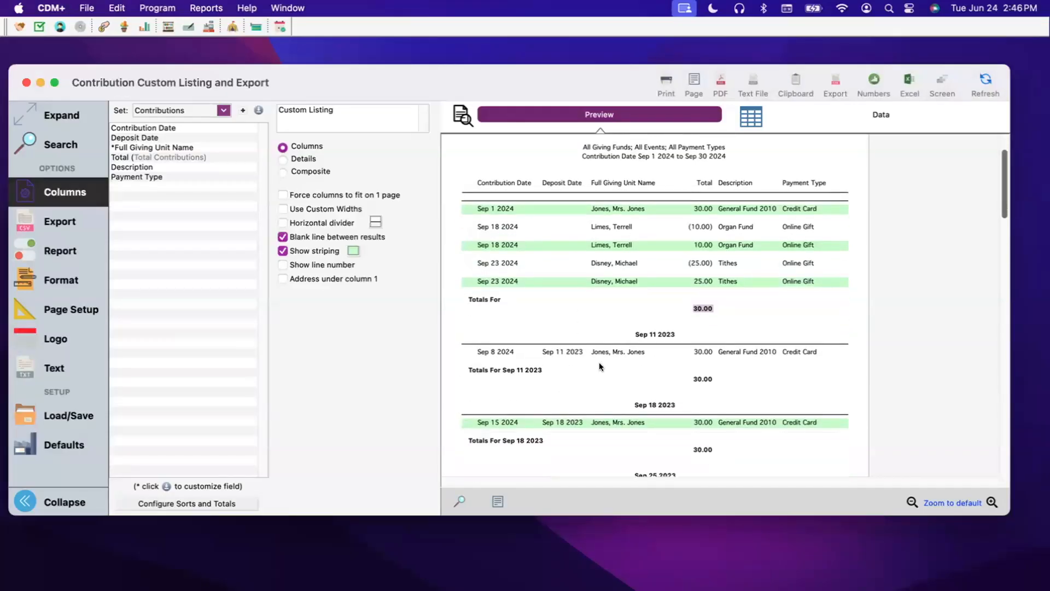
{"action": "scroll", "coordinate": [717, 374], "scroll_direction": "down", "scroll_amount": 1}
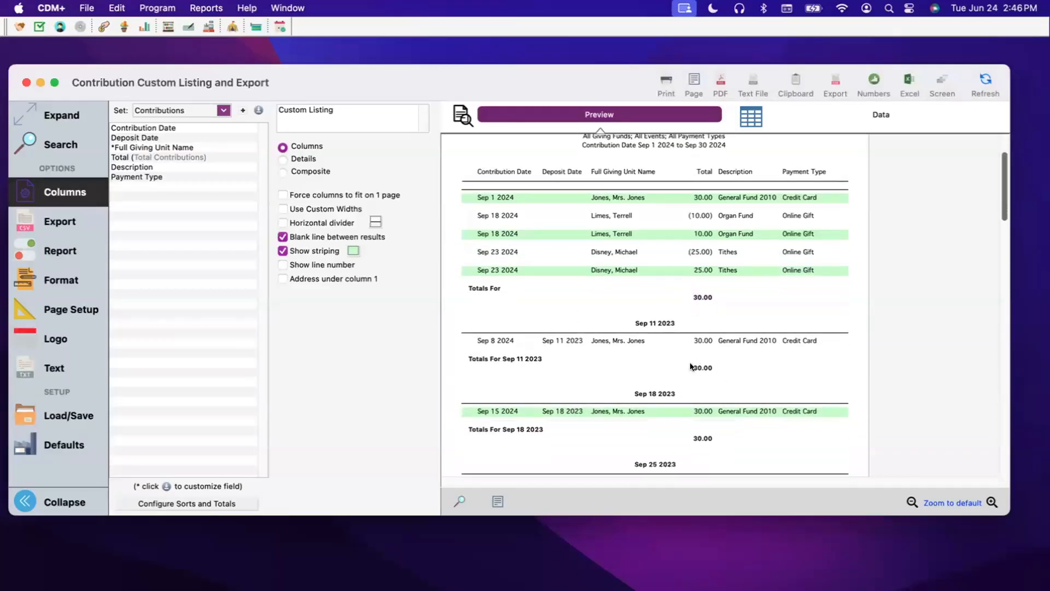
{"action": "scroll", "coordinate": [739, 379], "scroll_direction": "down", "scroll_amount": 10}
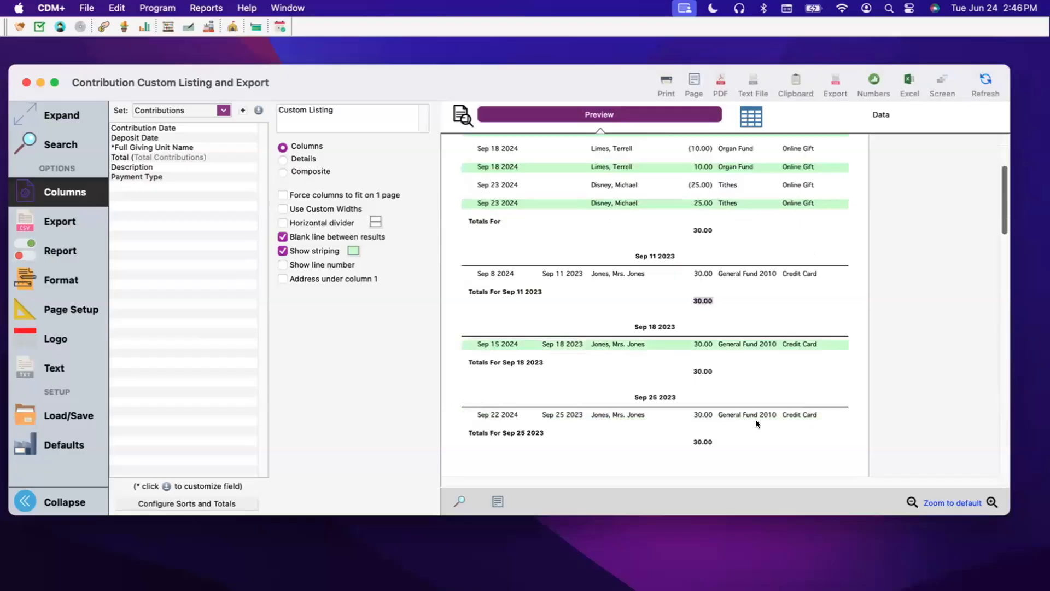
{"action": "scroll", "coordinate": [746, 339], "scroll_direction": "down", "scroll_amount": 10}
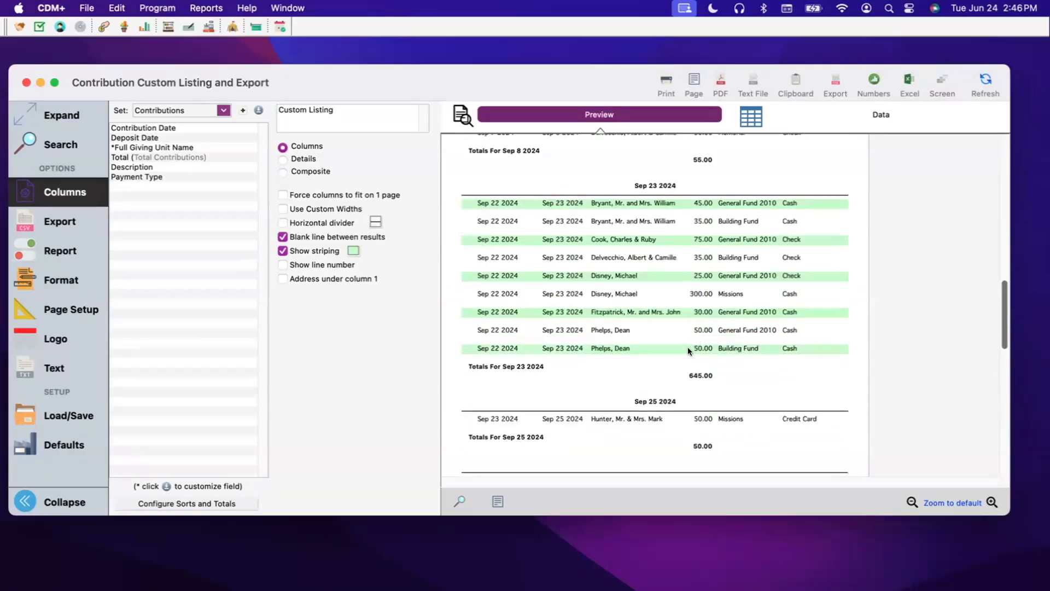
{"action": "left_click", "coordinate": [582, 347]}
{"action": "left_click", "coordinate": [717, 376]}
{"action": "scroll", "coordinate": [698, 365], "scroll_direction": "down", "scroll_amount": 5}
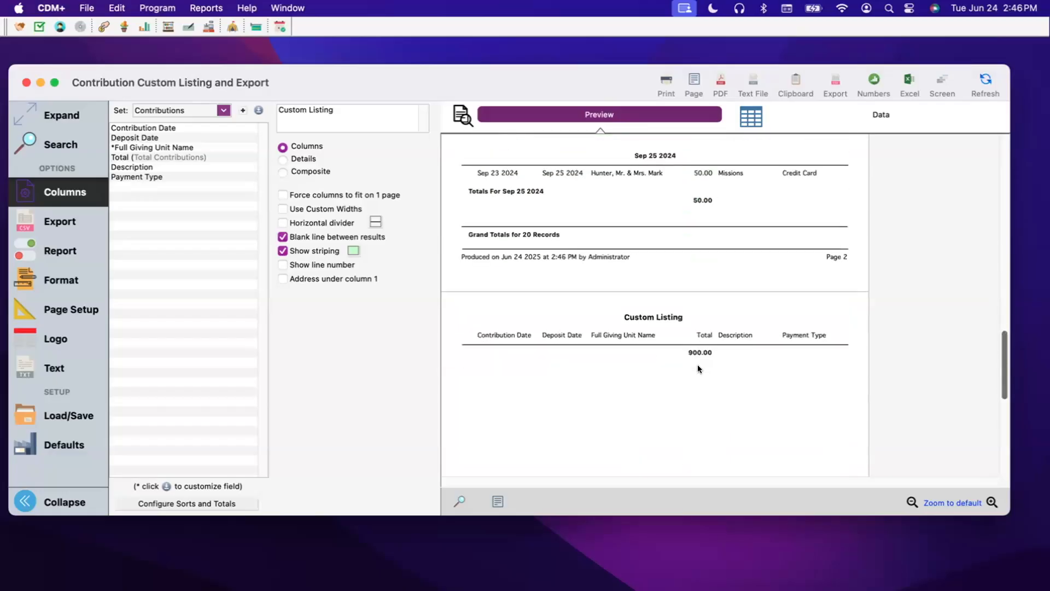
{"action": "scroll", "coordinate": [697, 364], "scroll_direction": "up", "scroll_amount": 1}
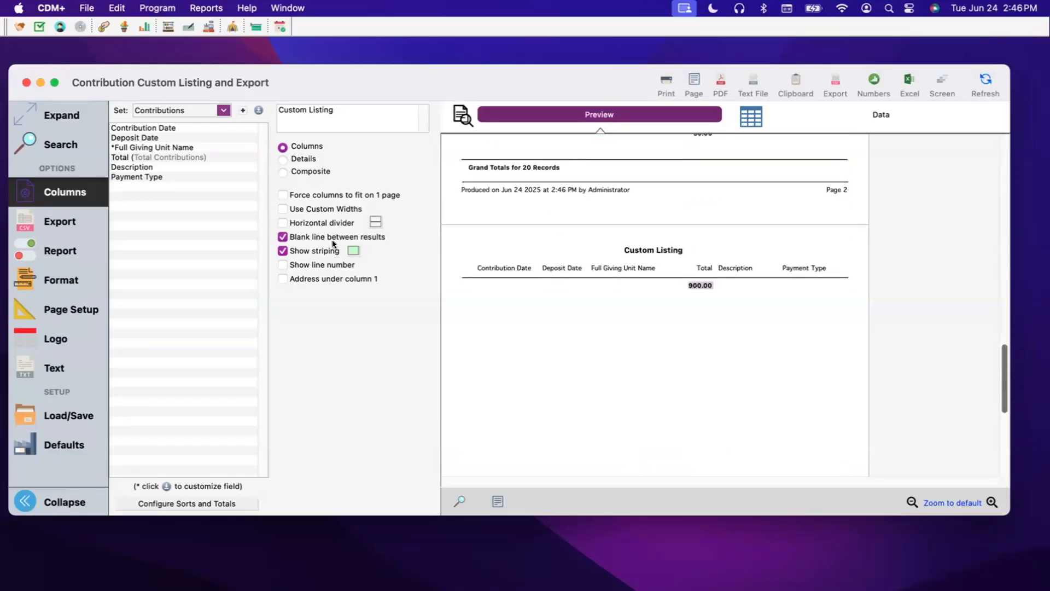
{"action": "scroll", "coordinate": [727, 403], "scroll_direction": "up", "scroll_amount": 2}
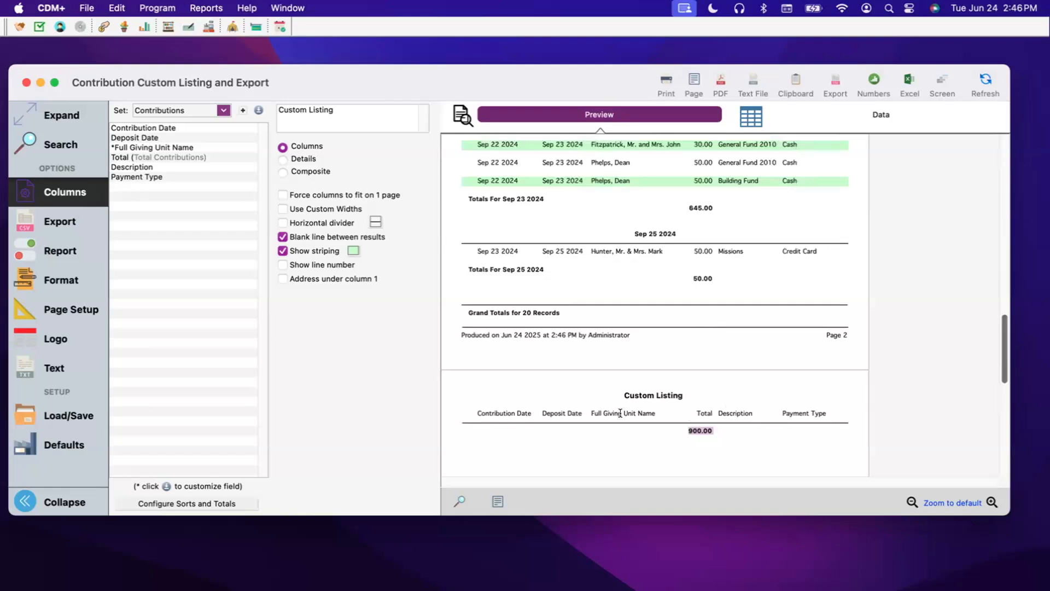
{"action": "left_click_drag", "start_coordinate": [467, 309], "coordinate": [561, 311]}
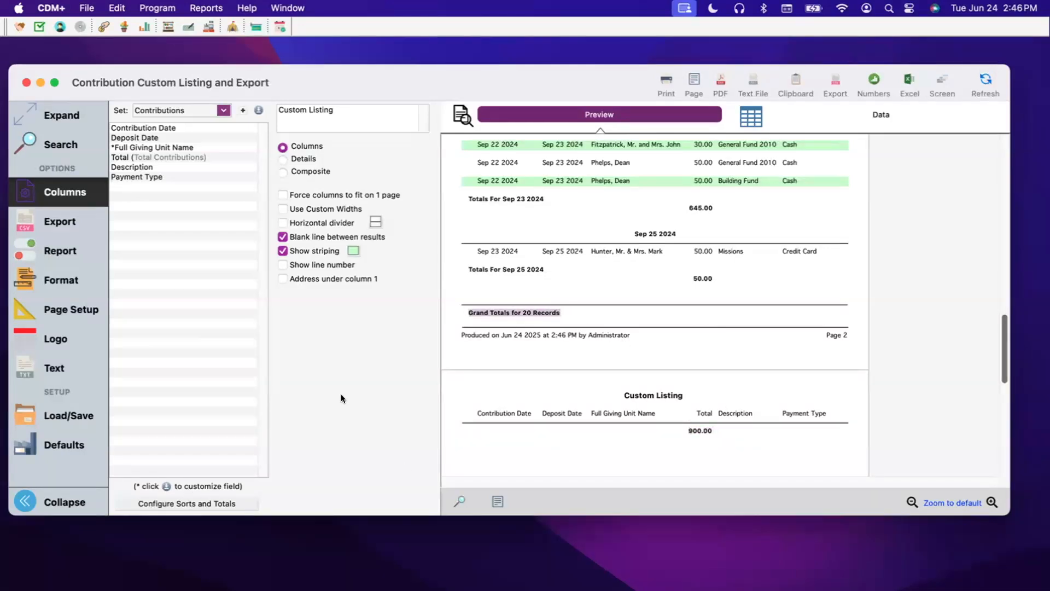
Step: Reopen the sorts and totals settings of the listing
{"action": "left_click", "coordinate": [186, 503]}
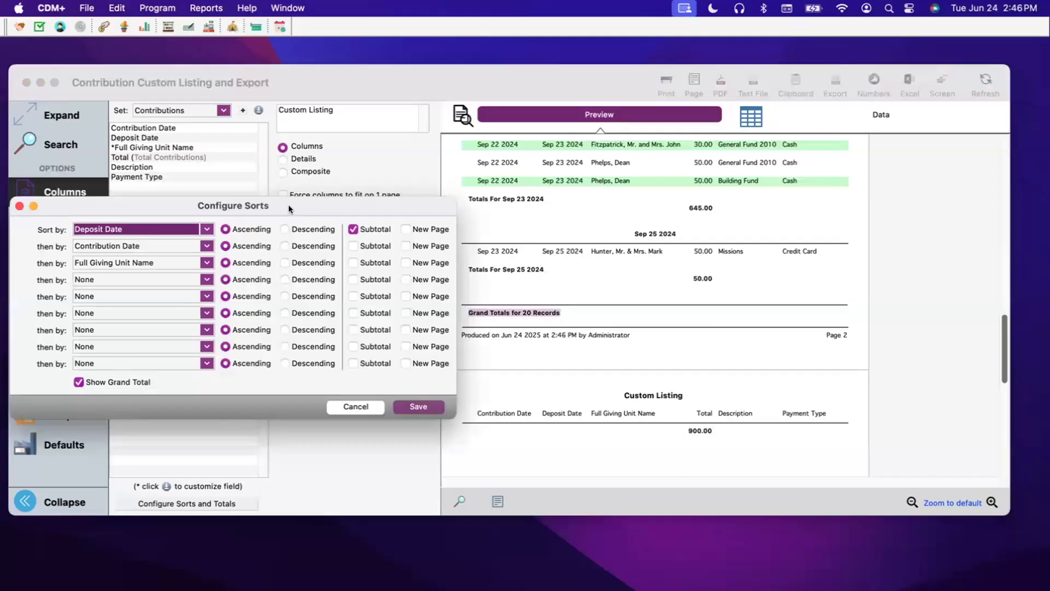